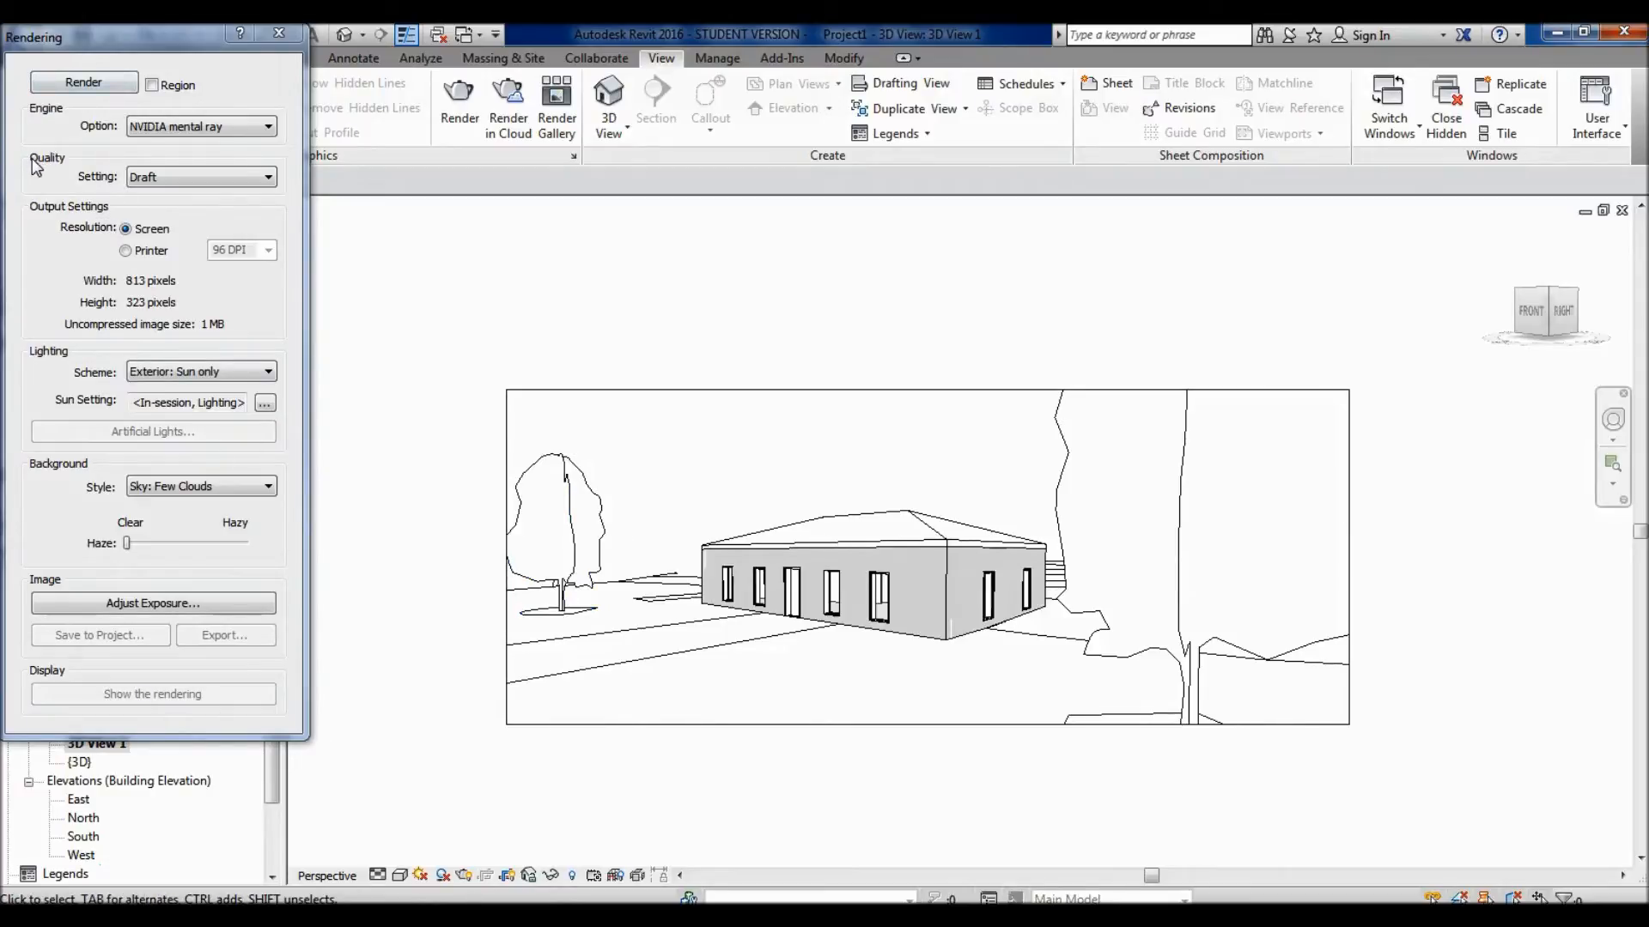
- Examine the available rendering engines and the quality levels offered for the perspective view's rendering
left_click(88, 142)
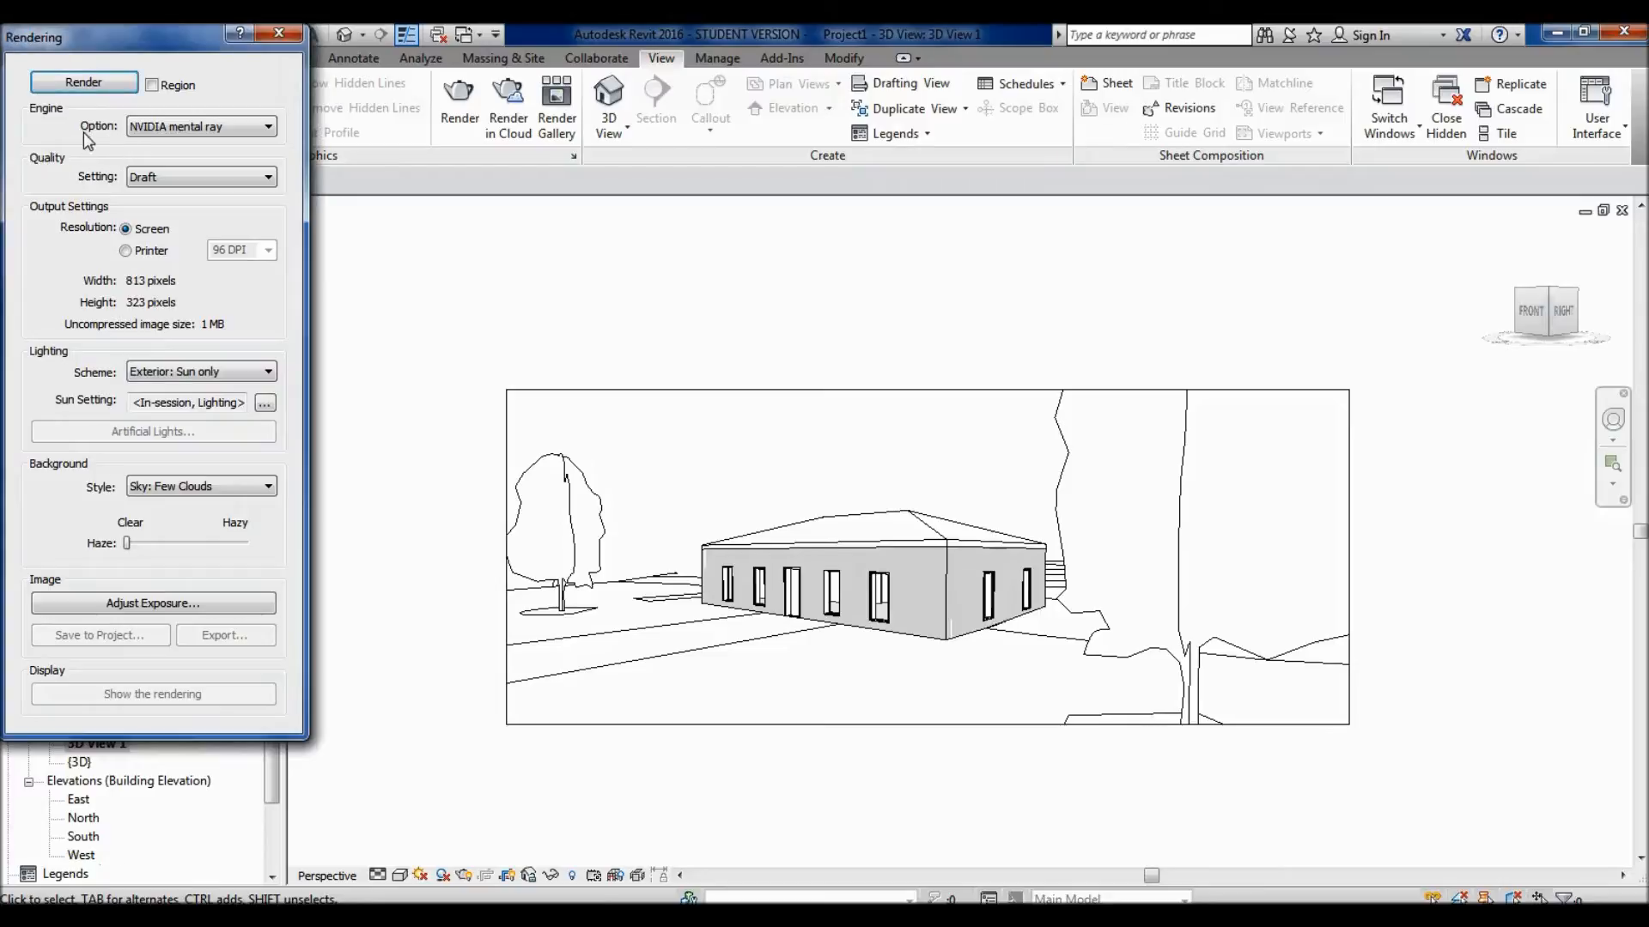
left_click(230, 128)
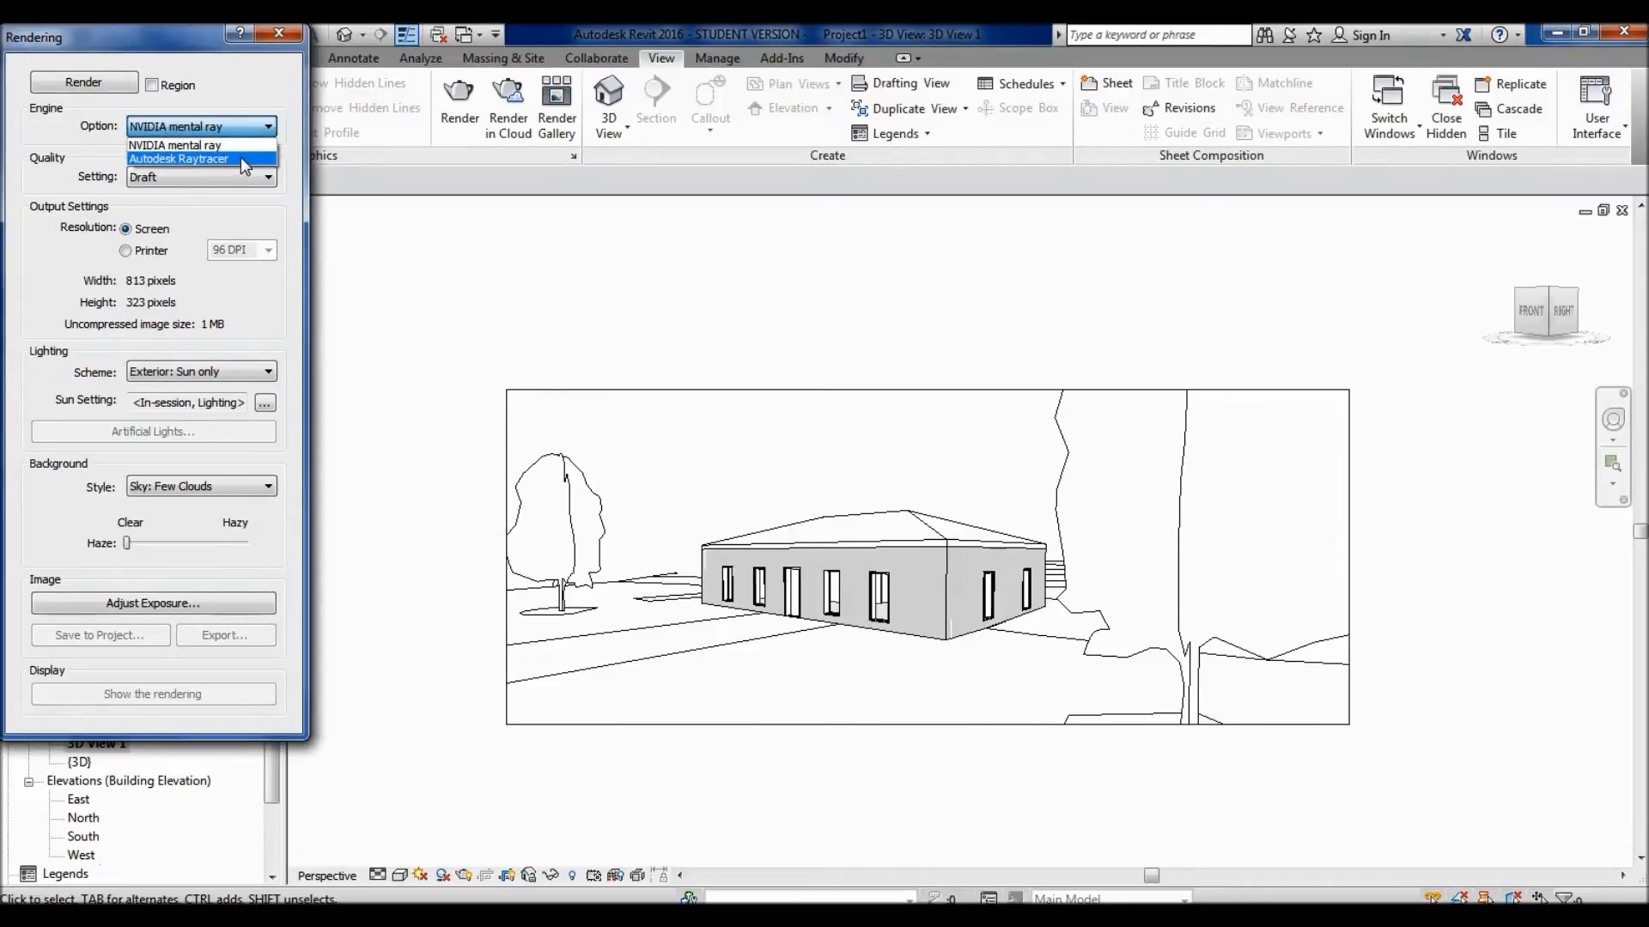
left_click(70, 129)
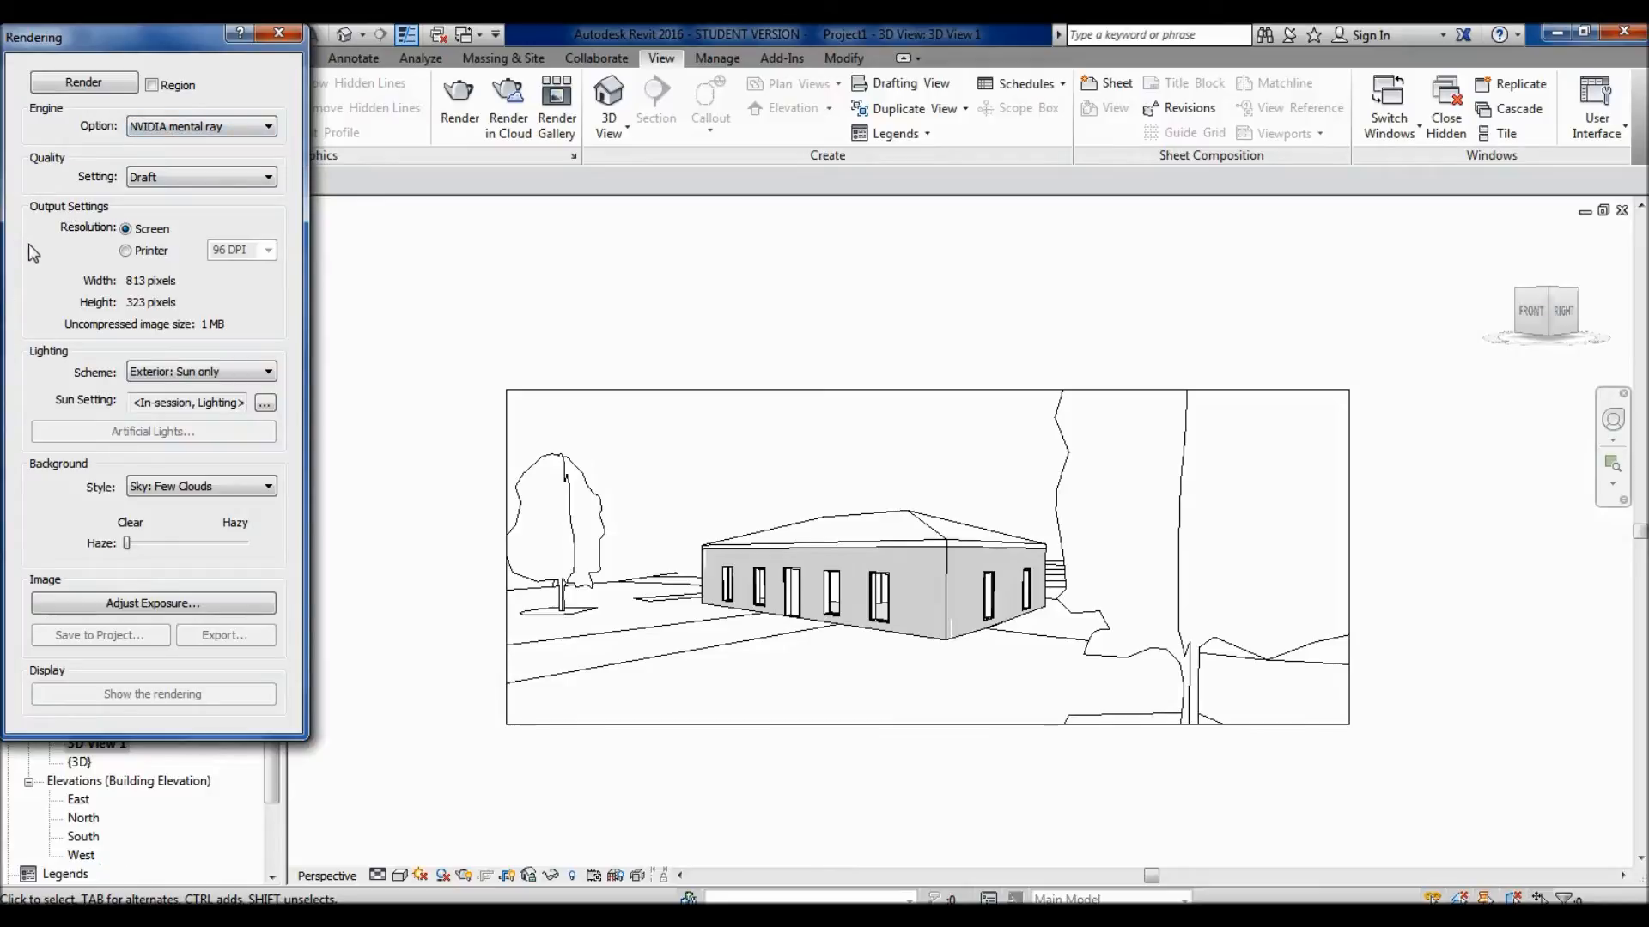
left_click(181, 180)
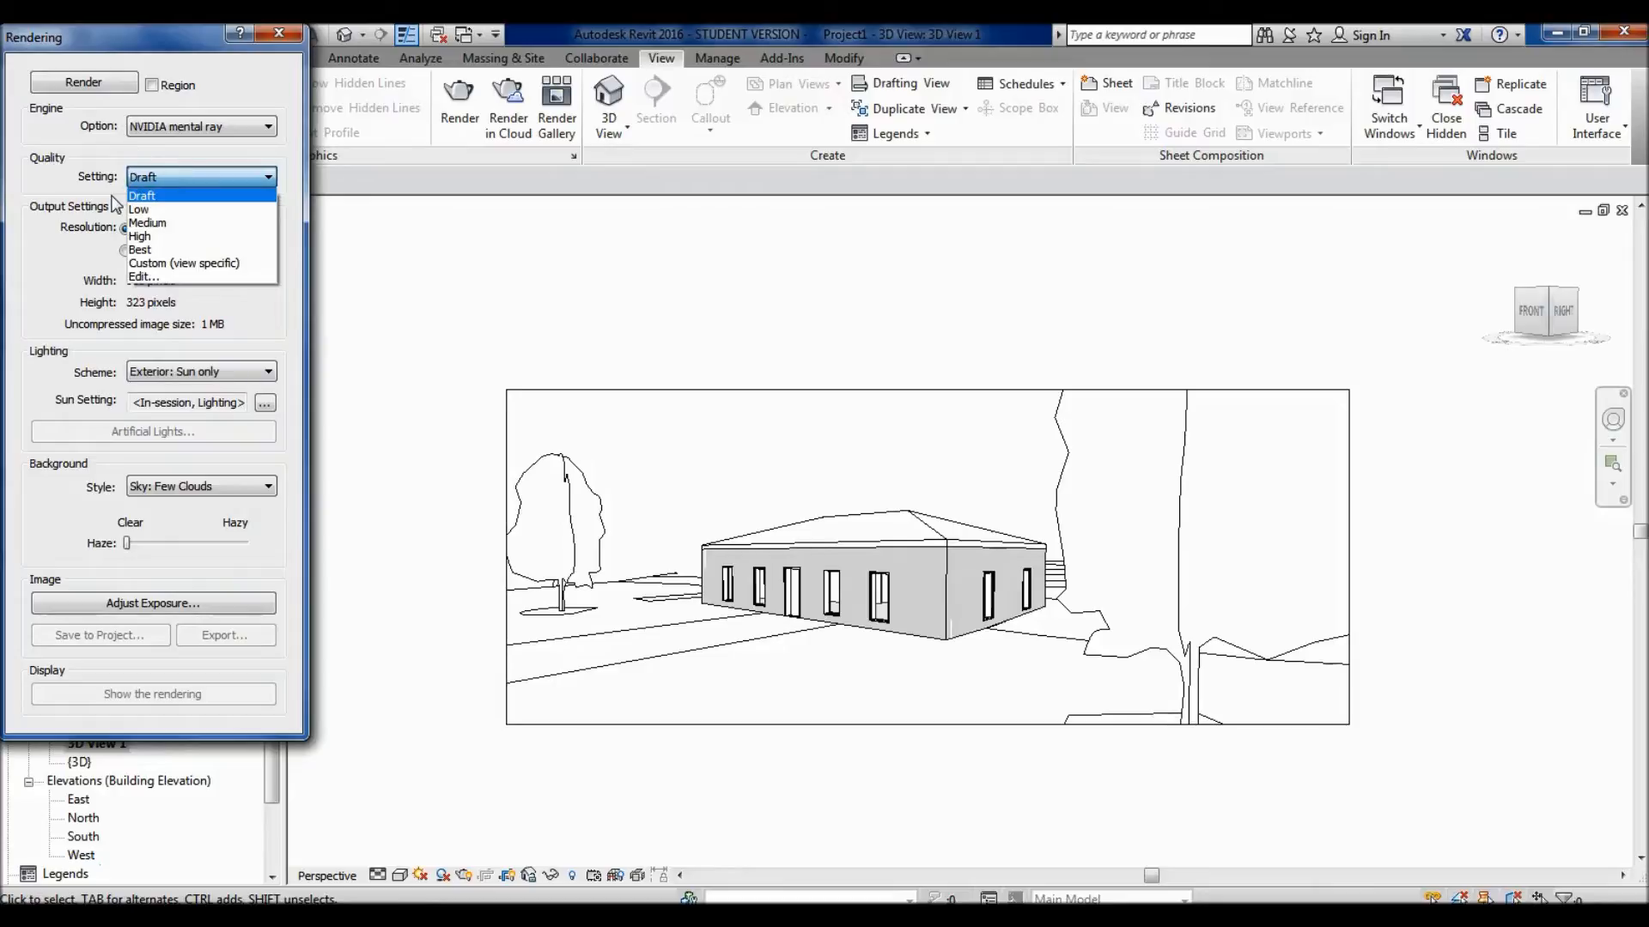
left_click(81, 159)
left_click(229, 176)
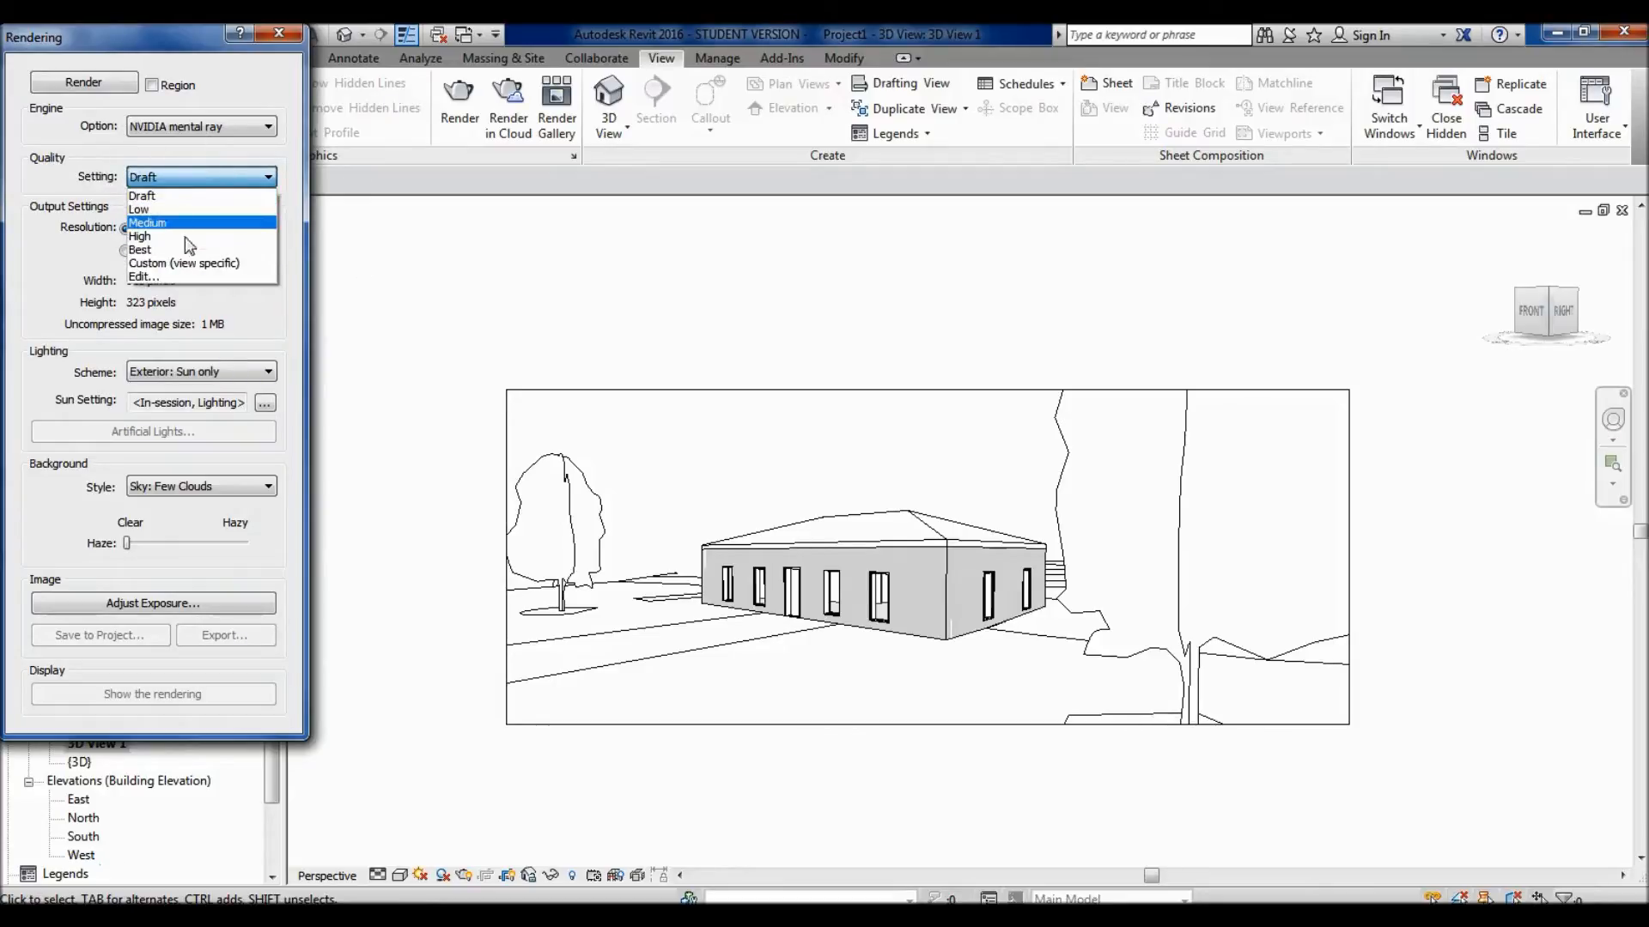
left_click(60, 163)
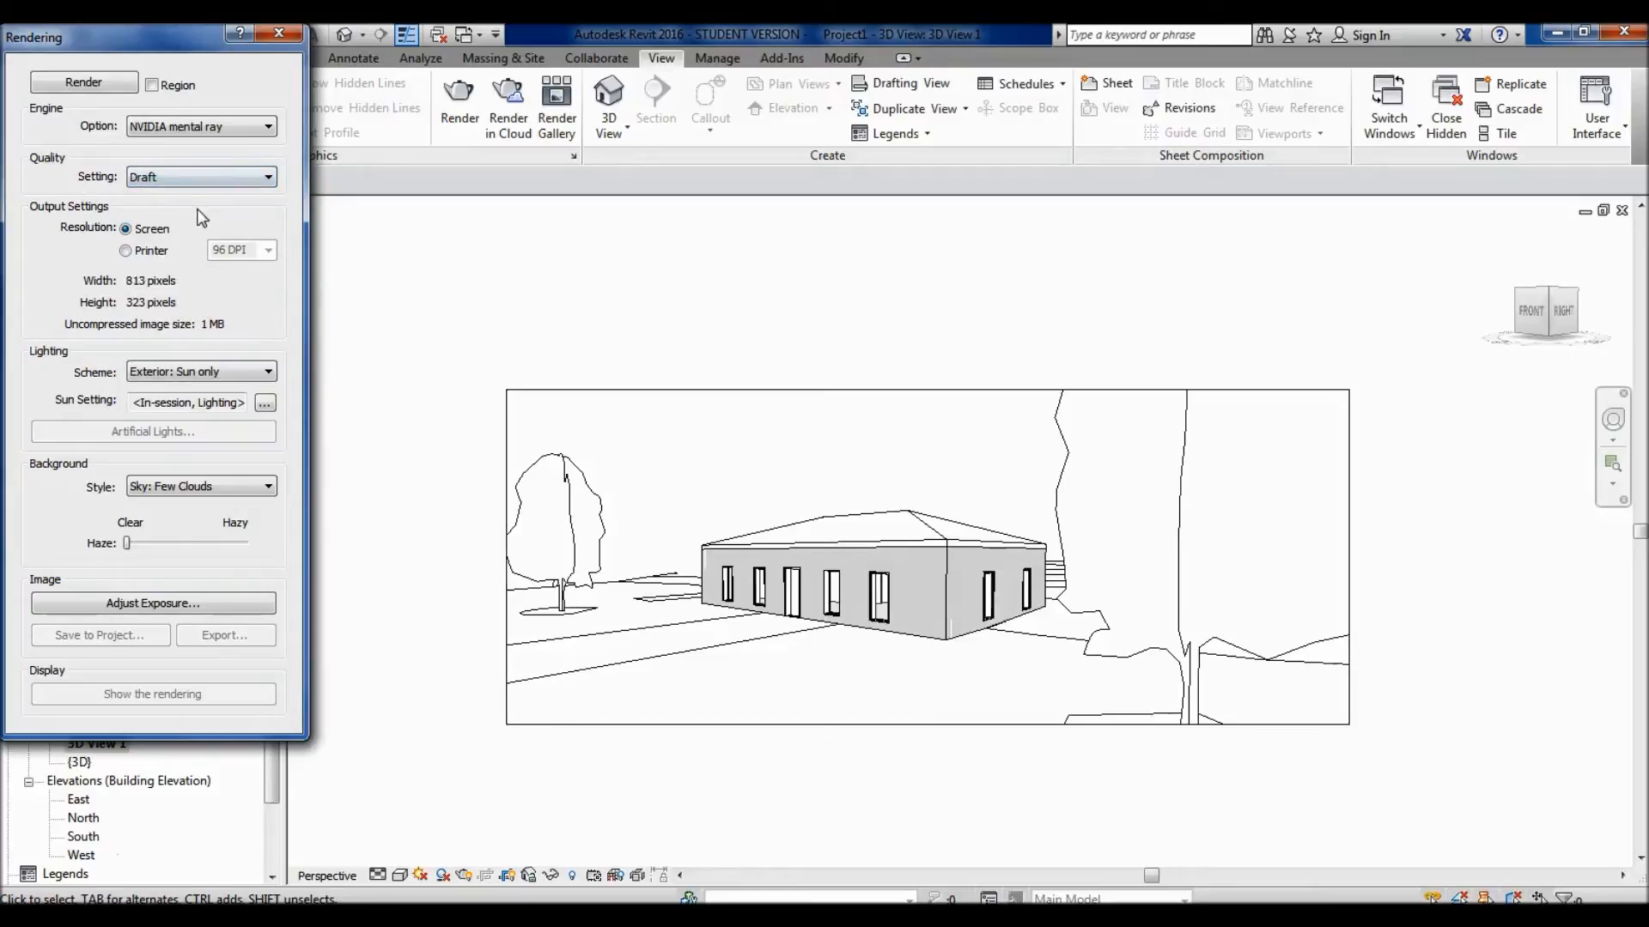
left_click(202, 177)
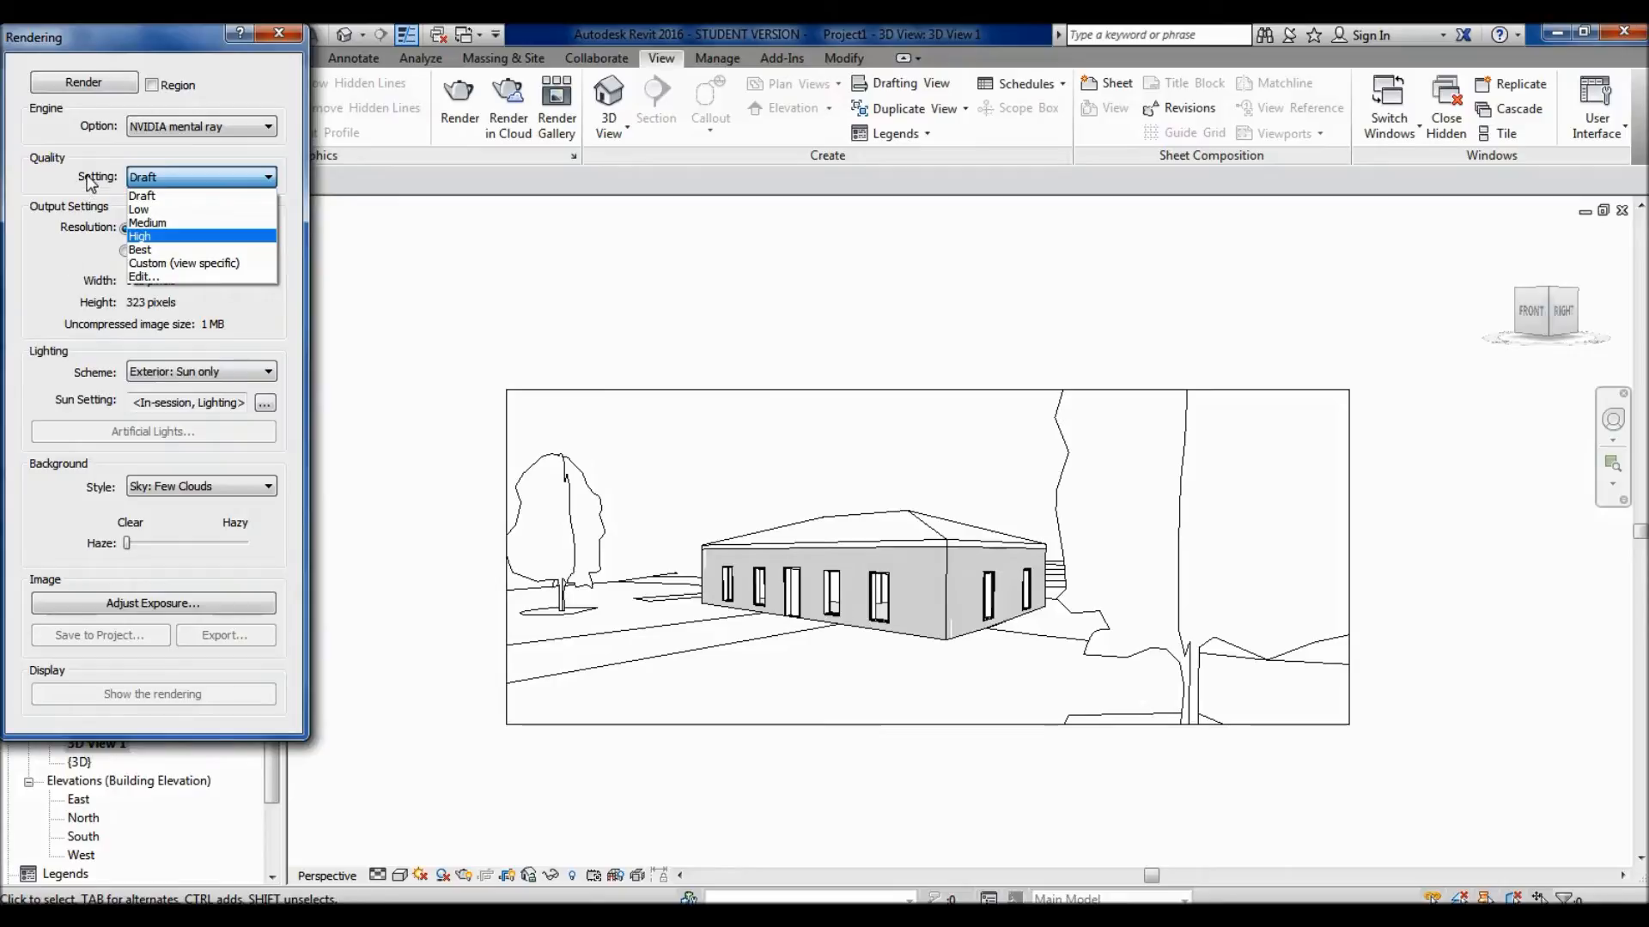
left_click(236, 172)
left_click(236, 178)
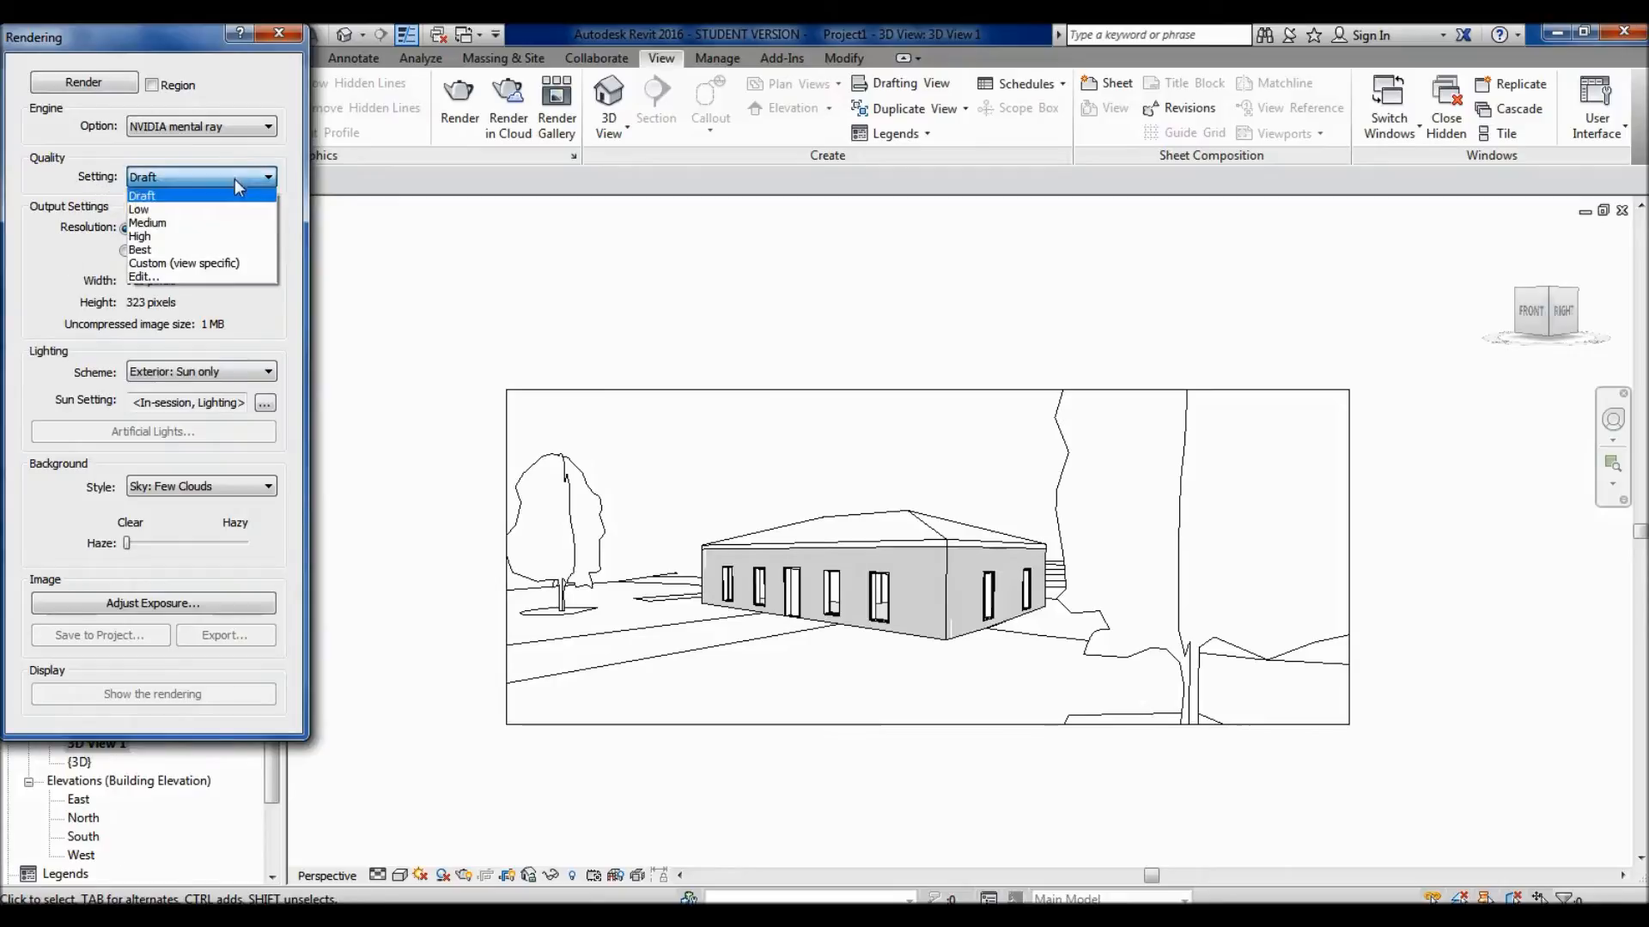
left_click(189, 195)
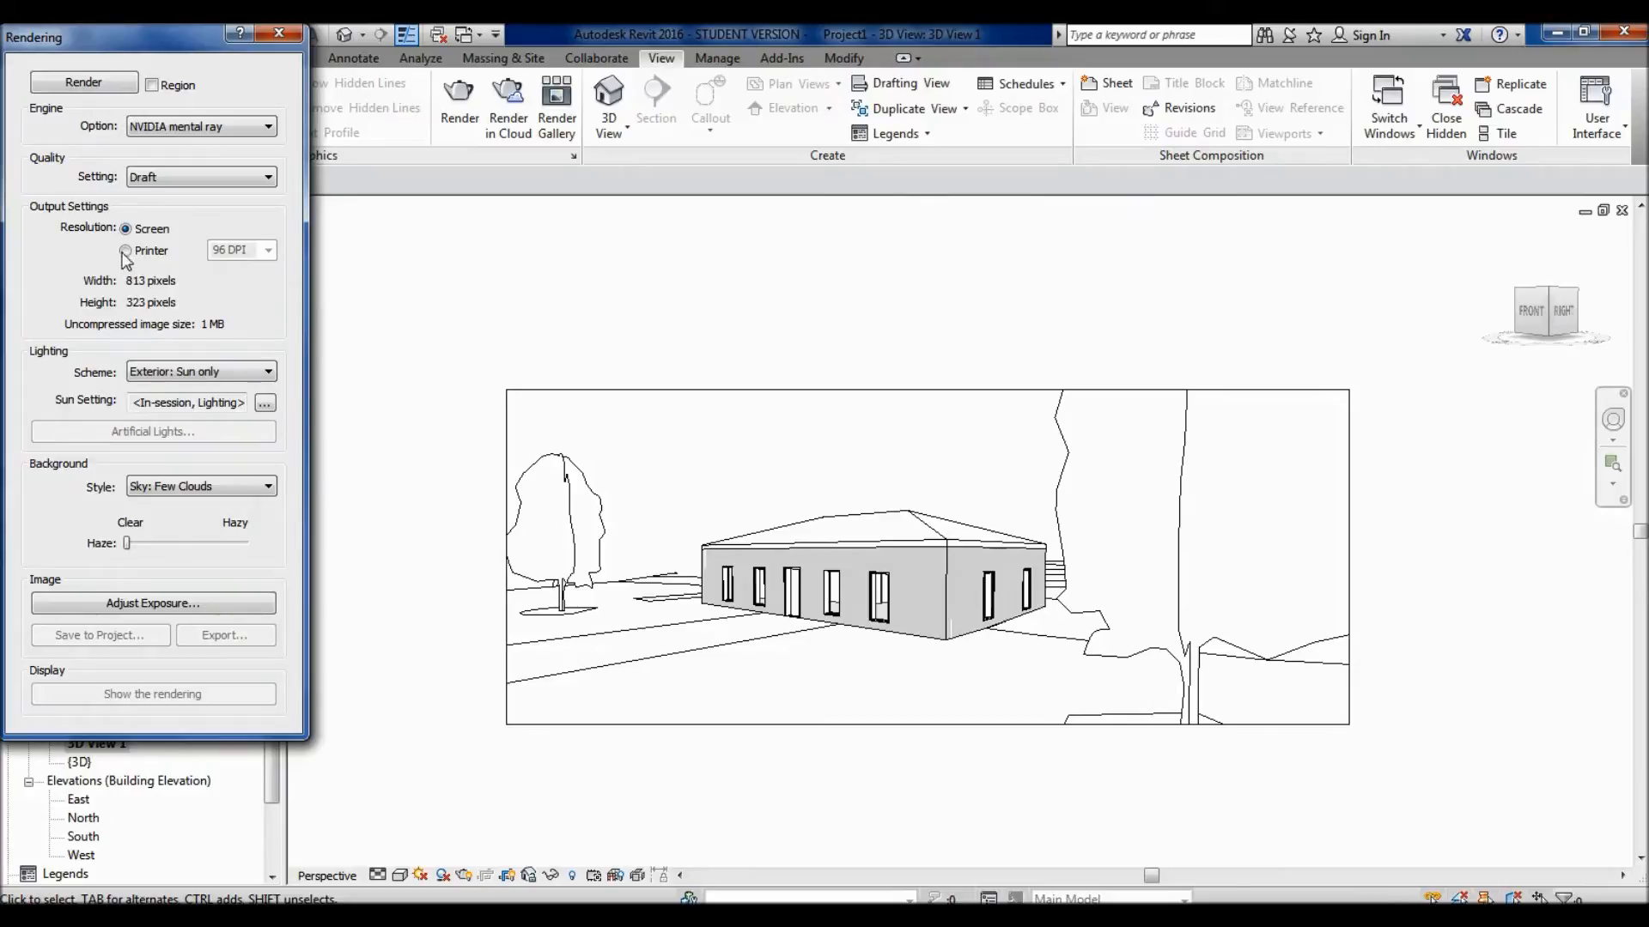
- Set the rendering quality to Low
left_click(195, 175)
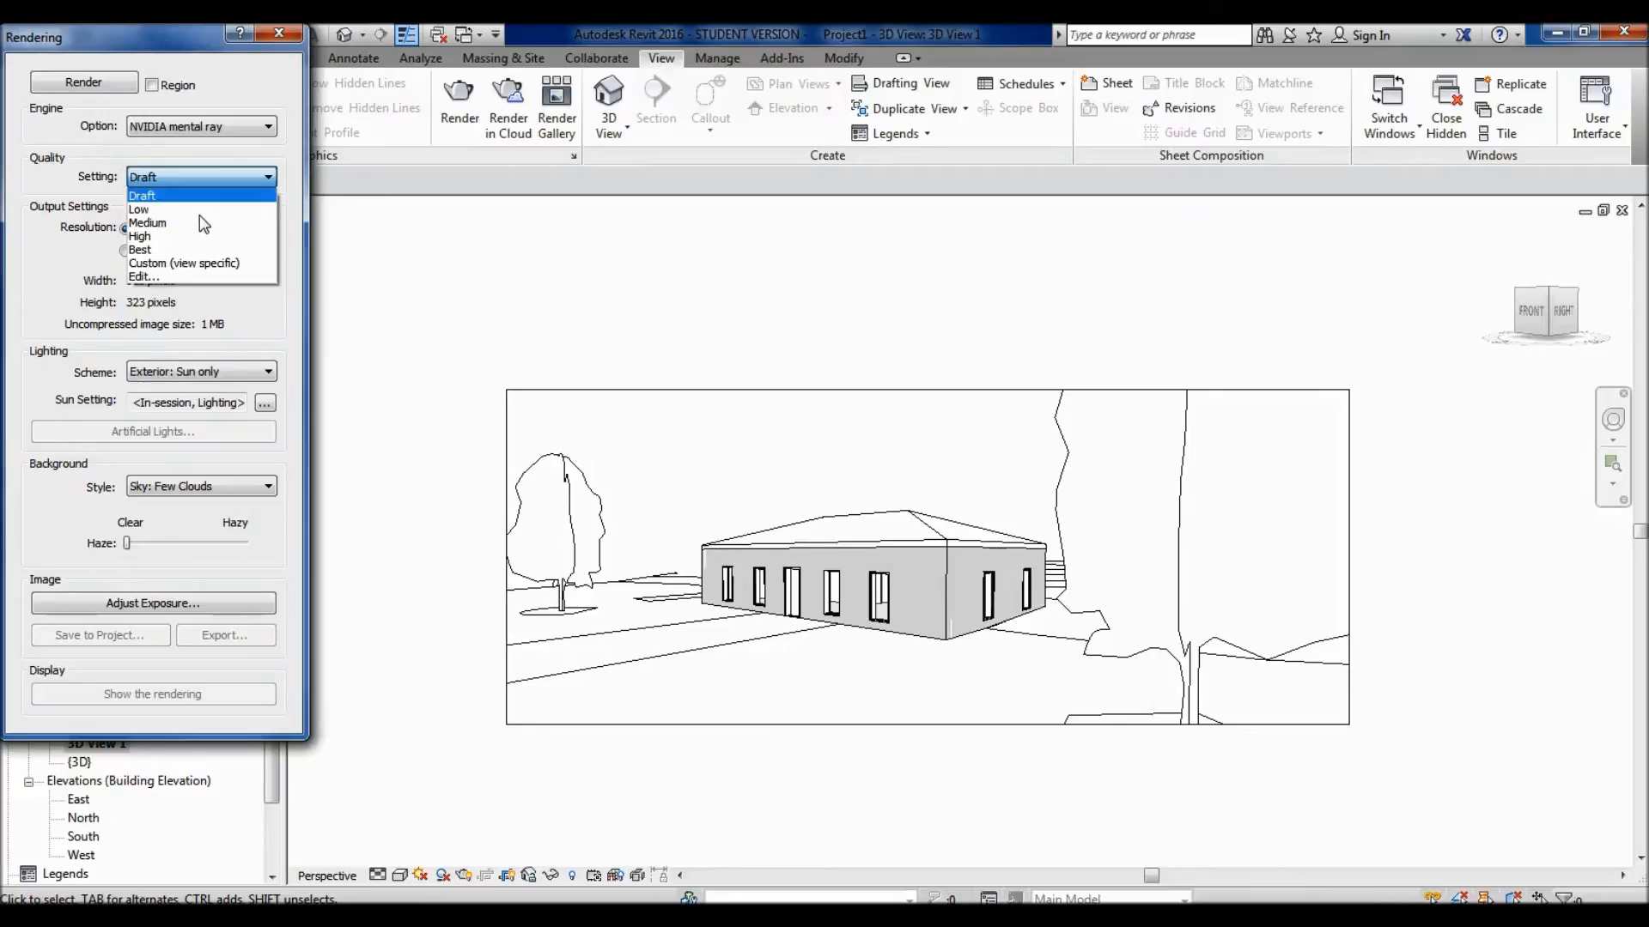
key("Escape")
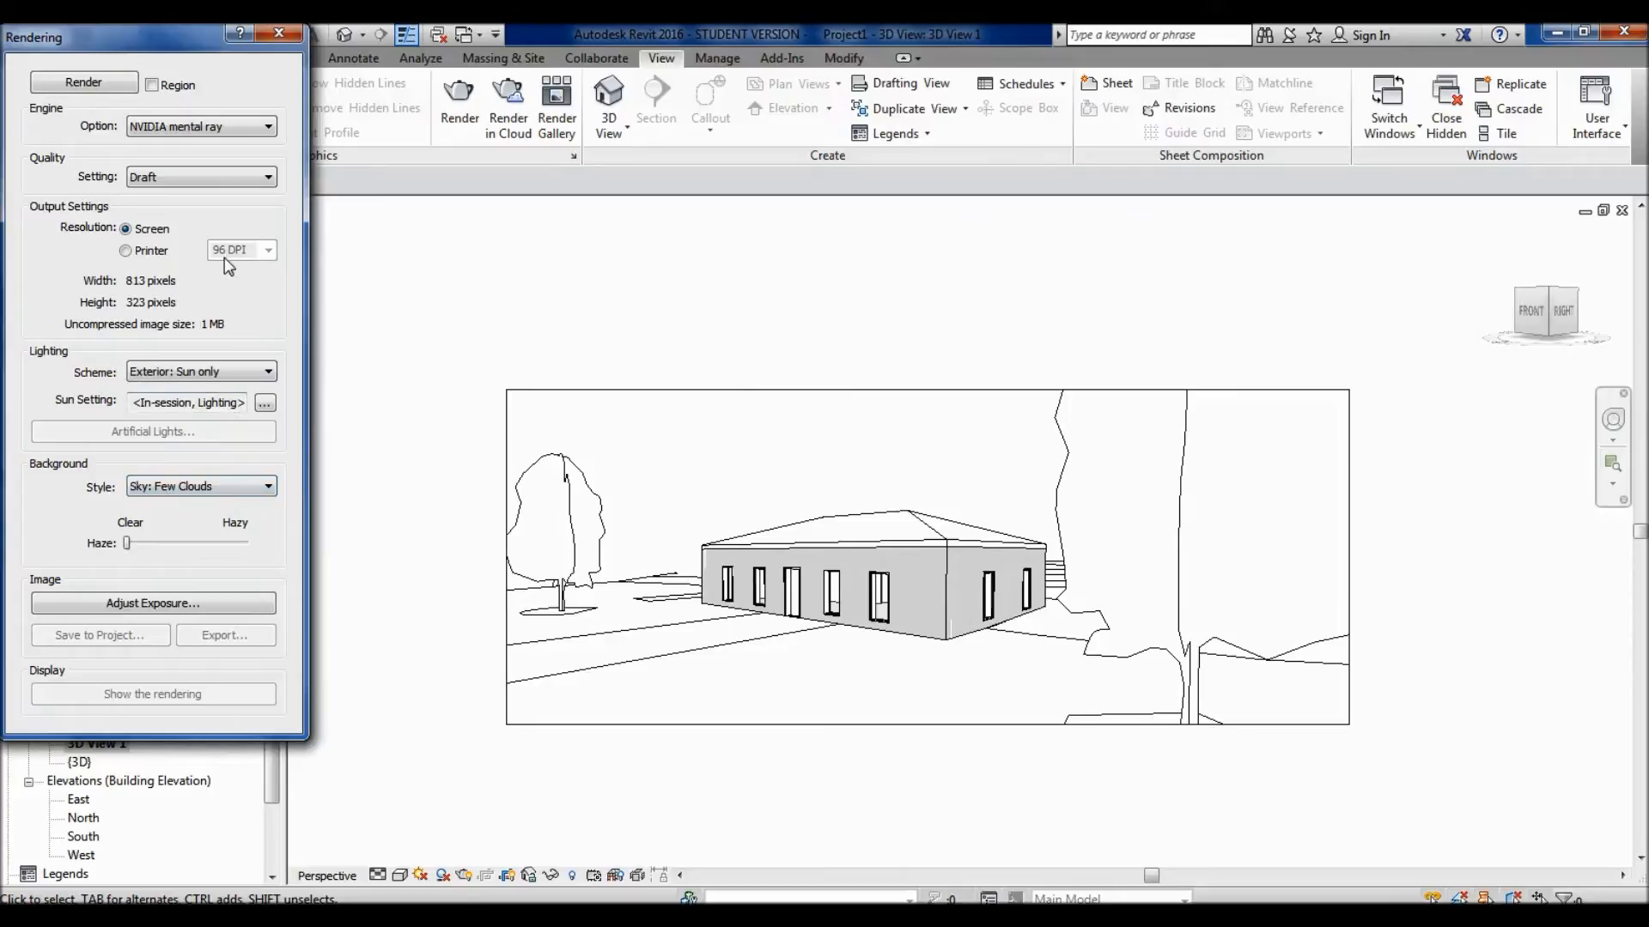
left_click(189, 176)
left_click(140, 210)
- Try a printer output resolution of 600 DPI and return the output to screen resolution
left_click(138, 252)
left_click(268, 251)
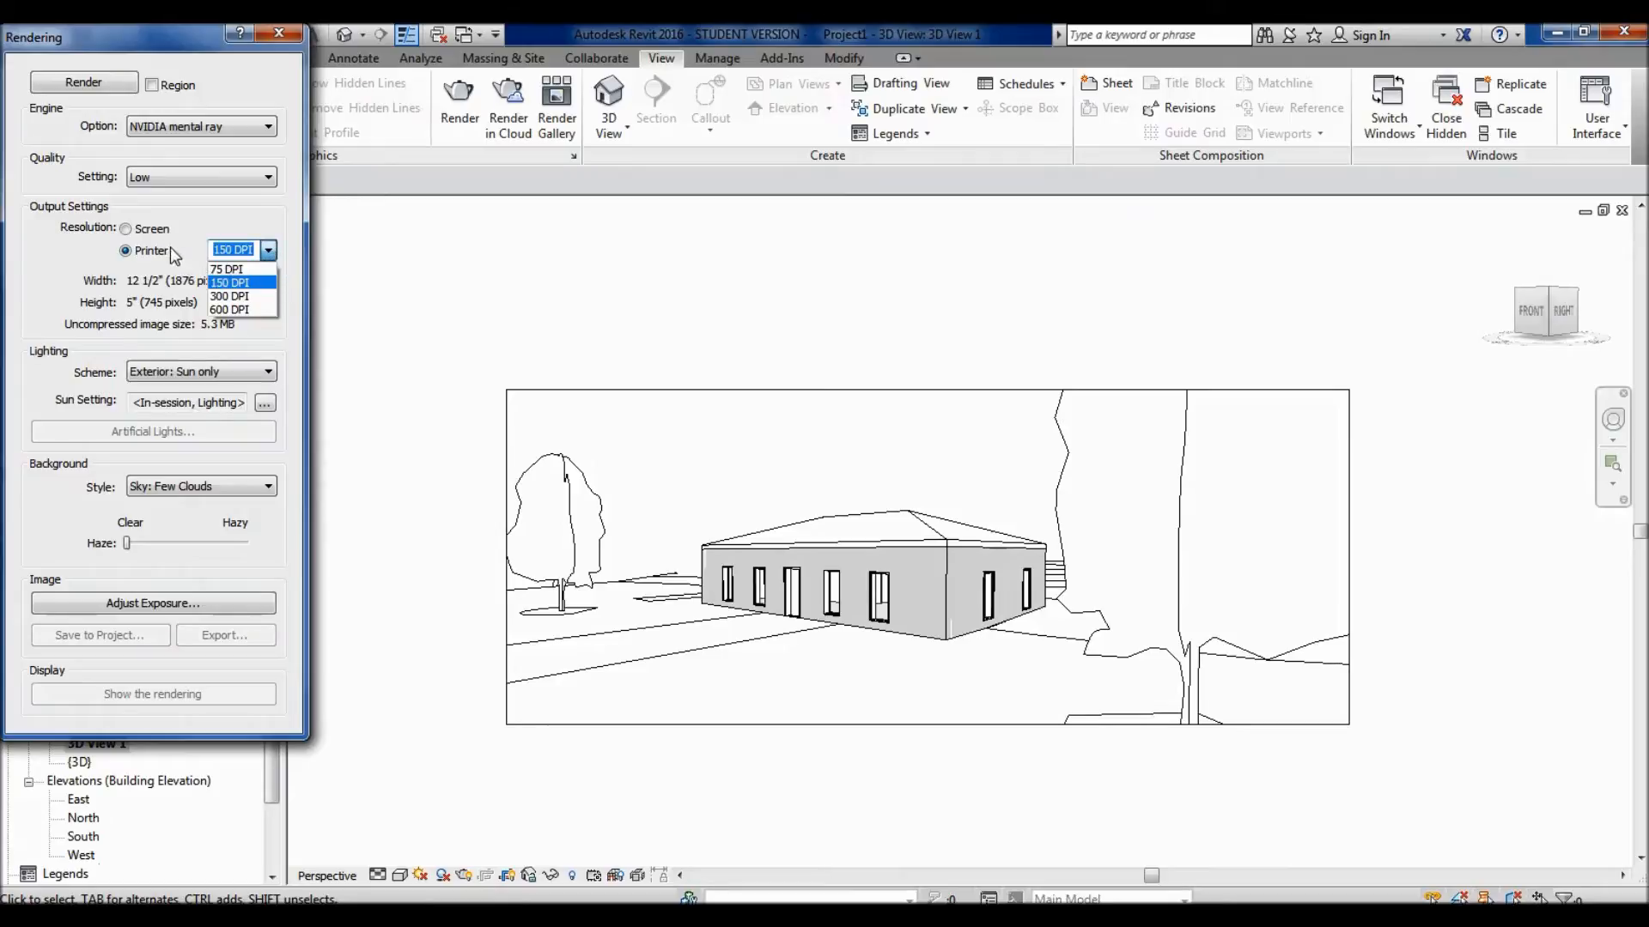
left_click(251, 311)
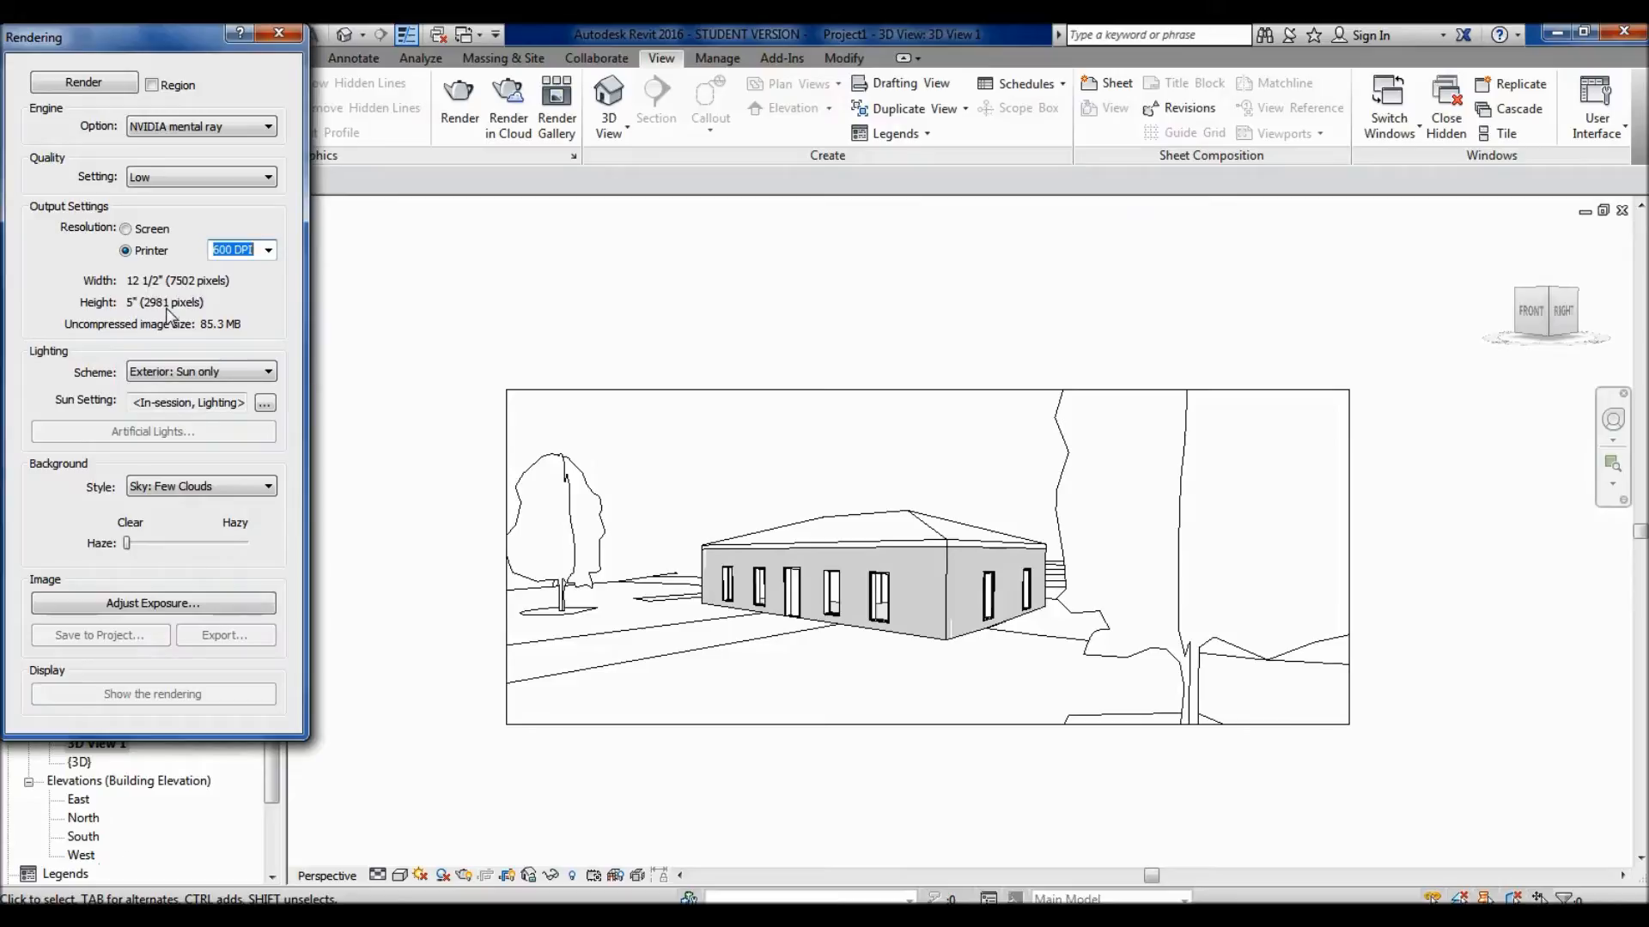
left_click(143, 236)
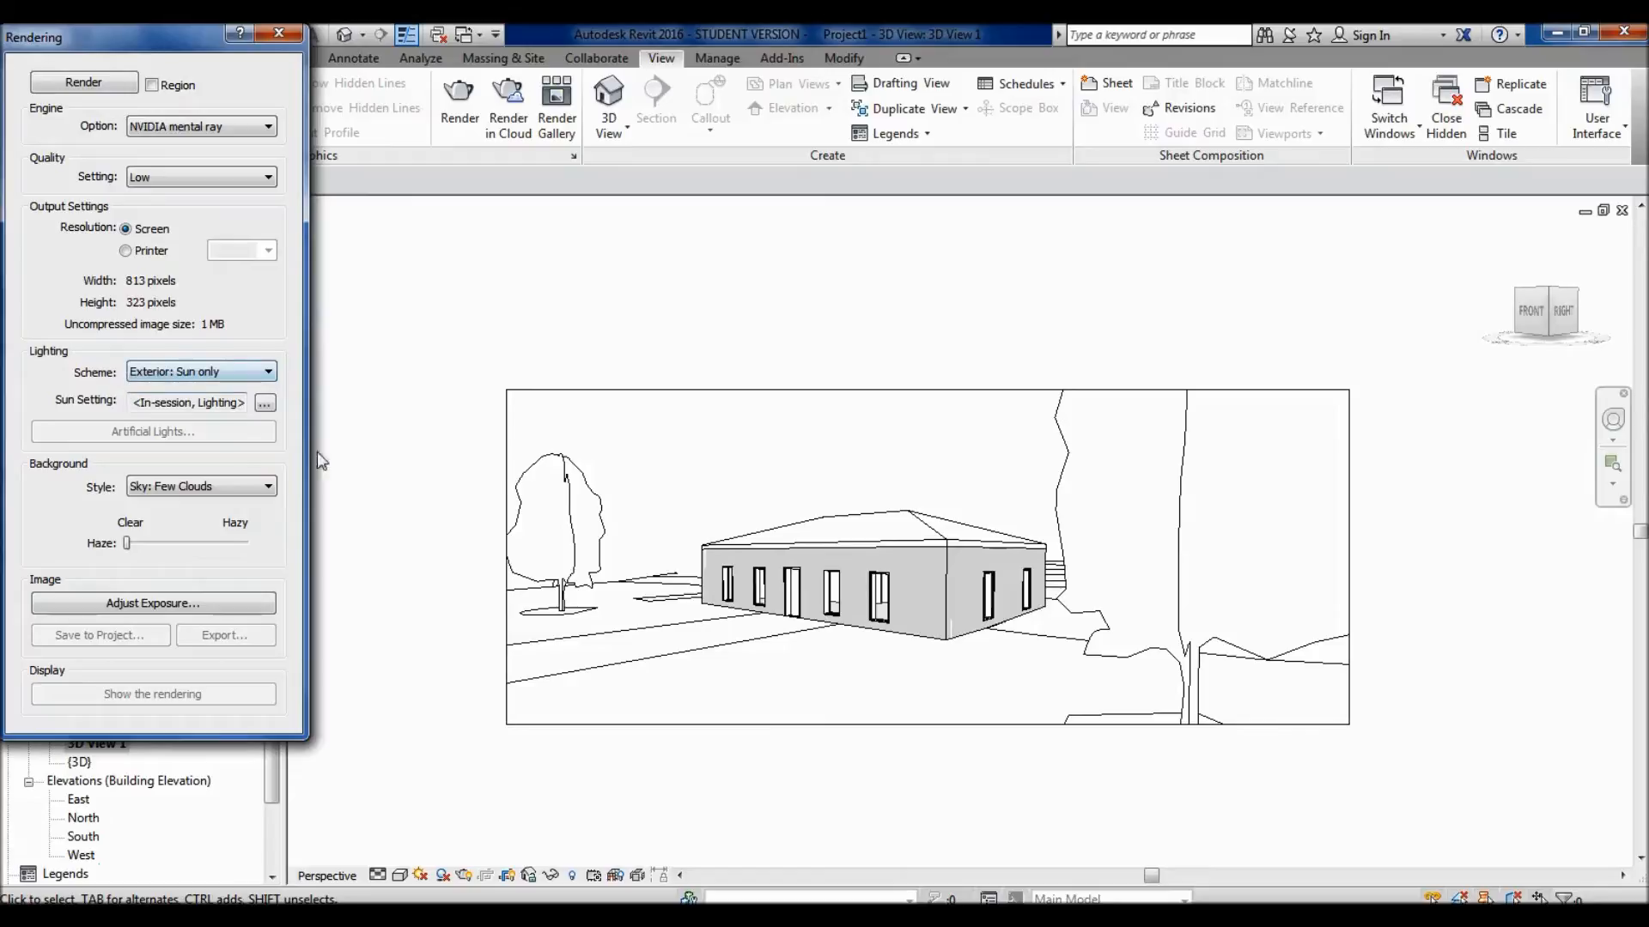
- Choose the Exterior: Sun only lighting scheme and open its sun settings with the Lighting solar study
left_click(211, 368)
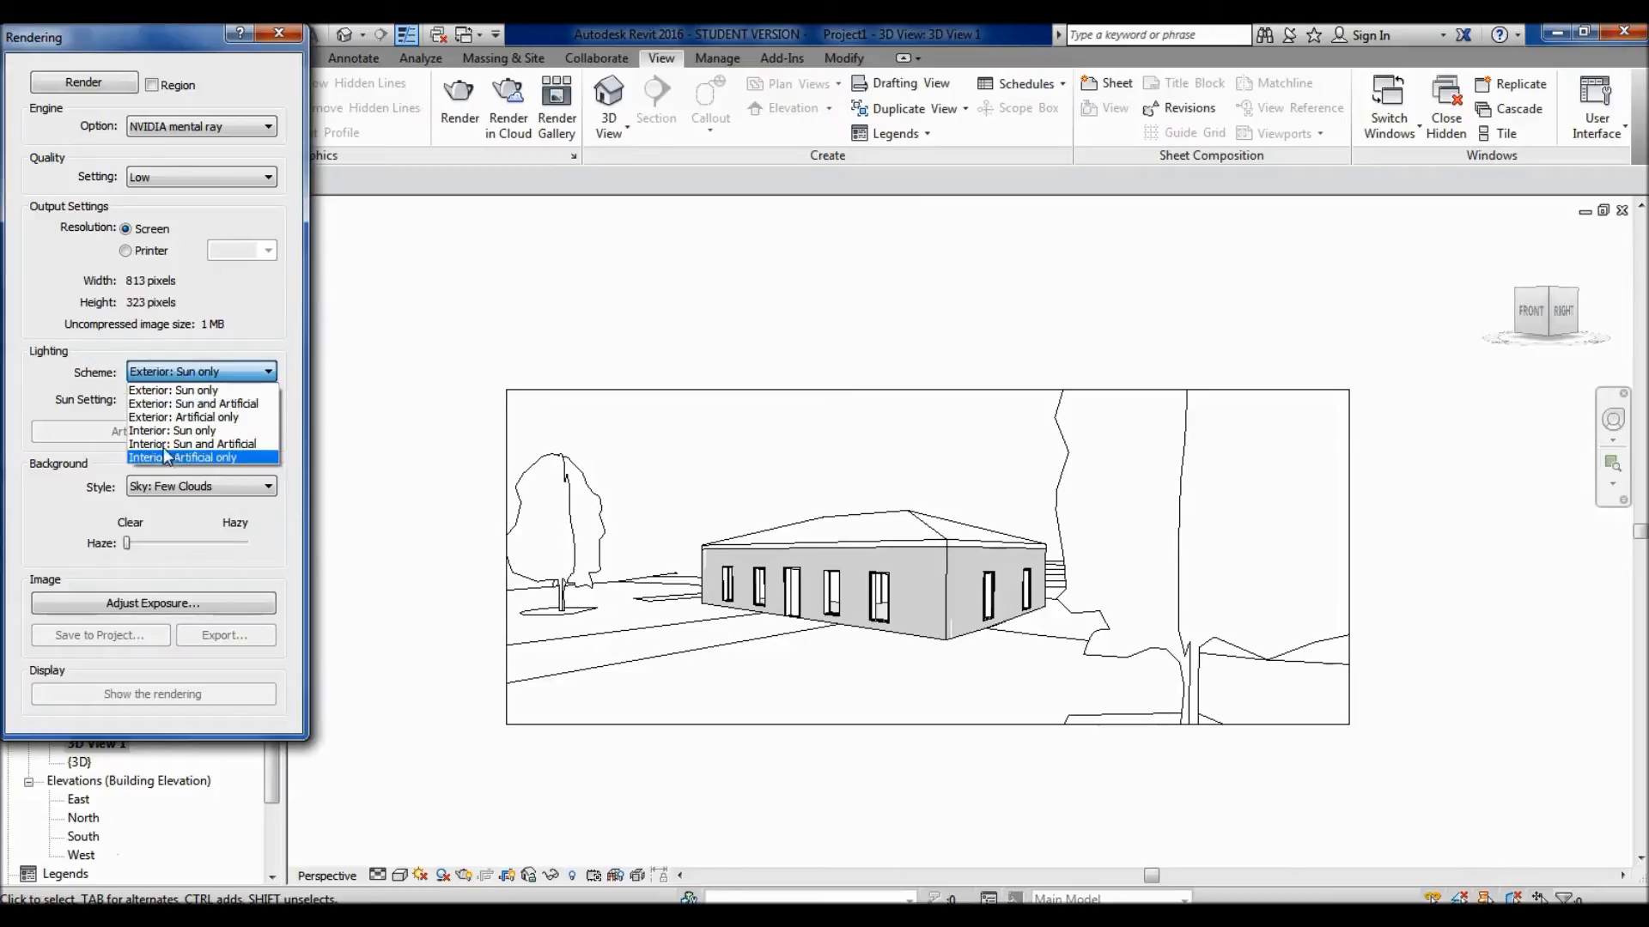
left_click(133, 391)
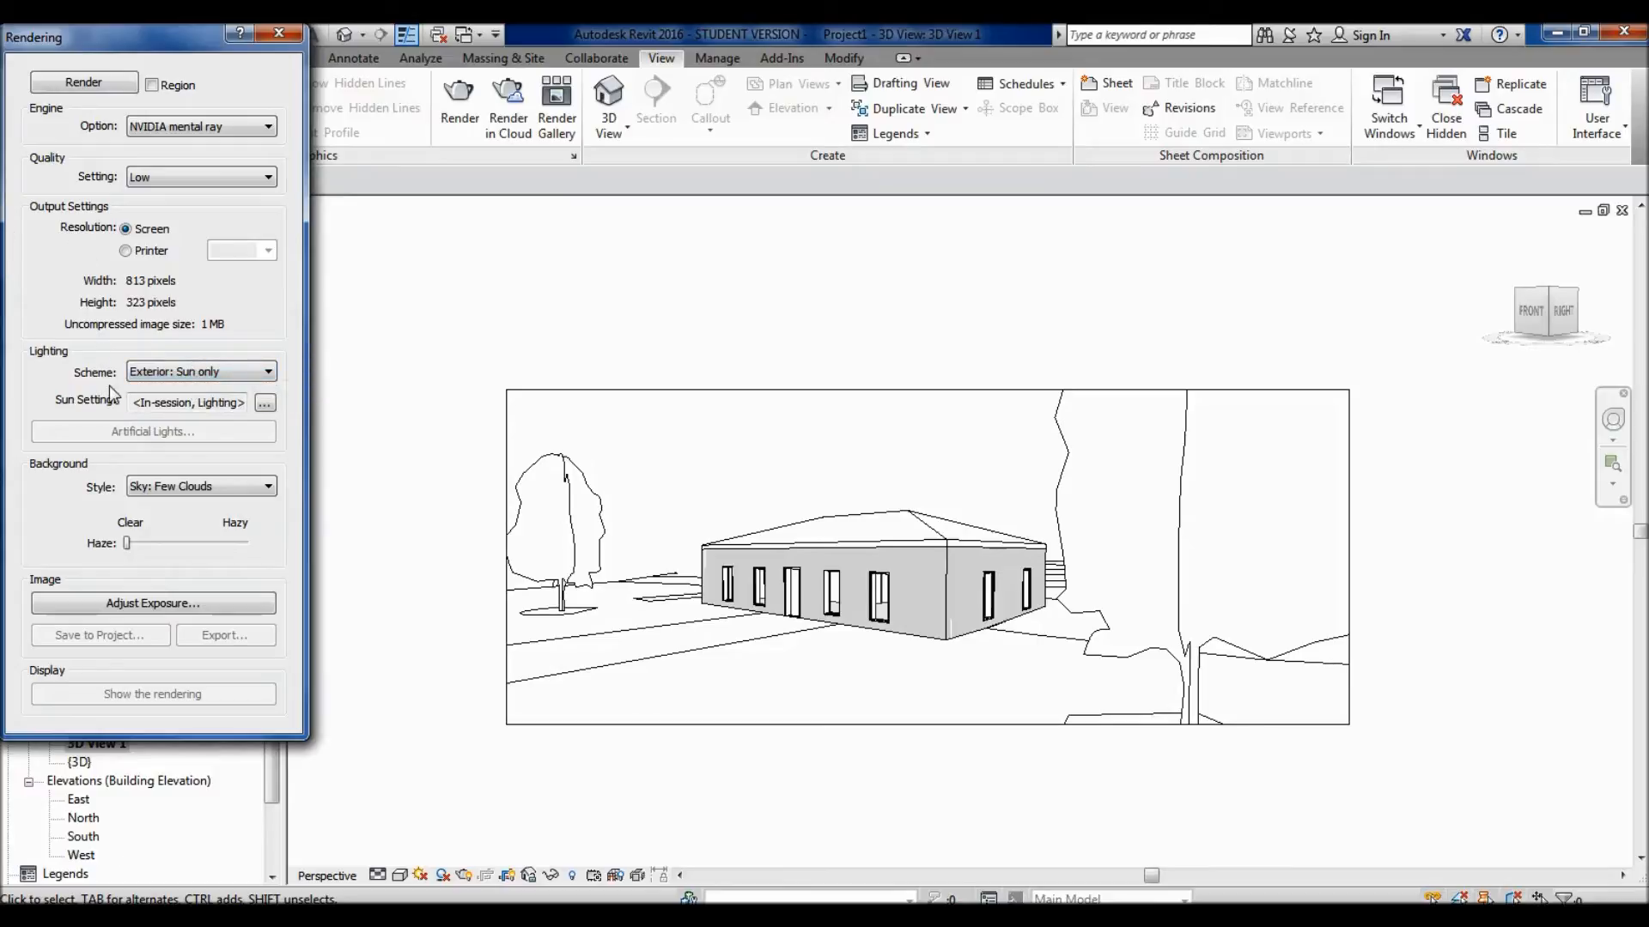
left_click(266, 404)
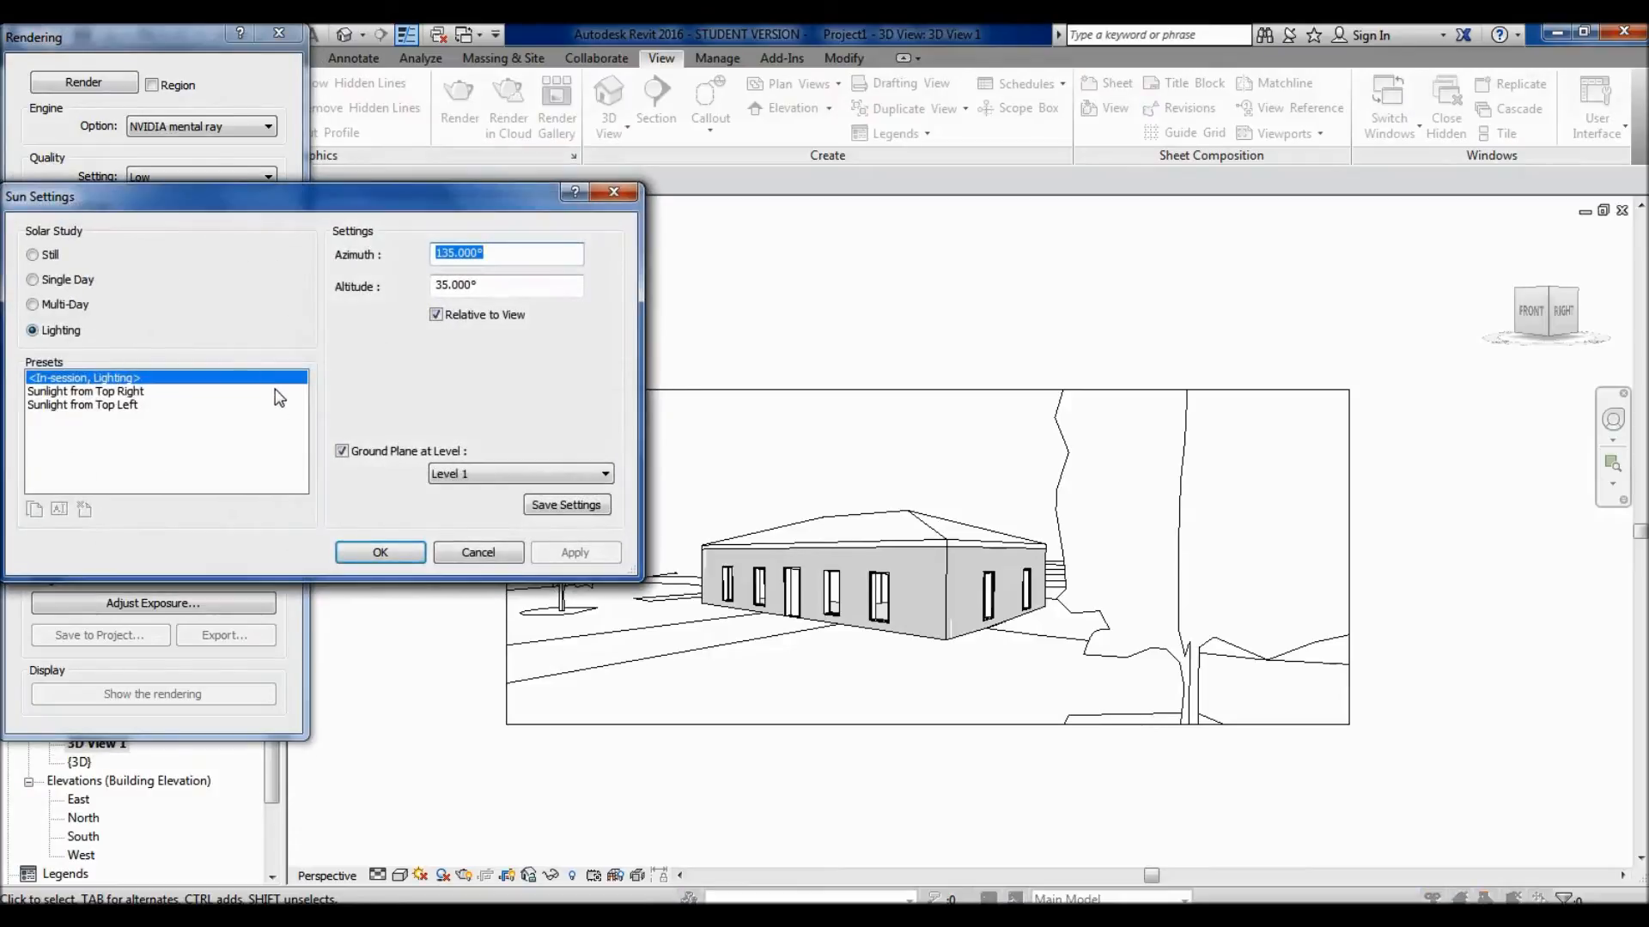
left_click_drag(195, 198, 352, 195)
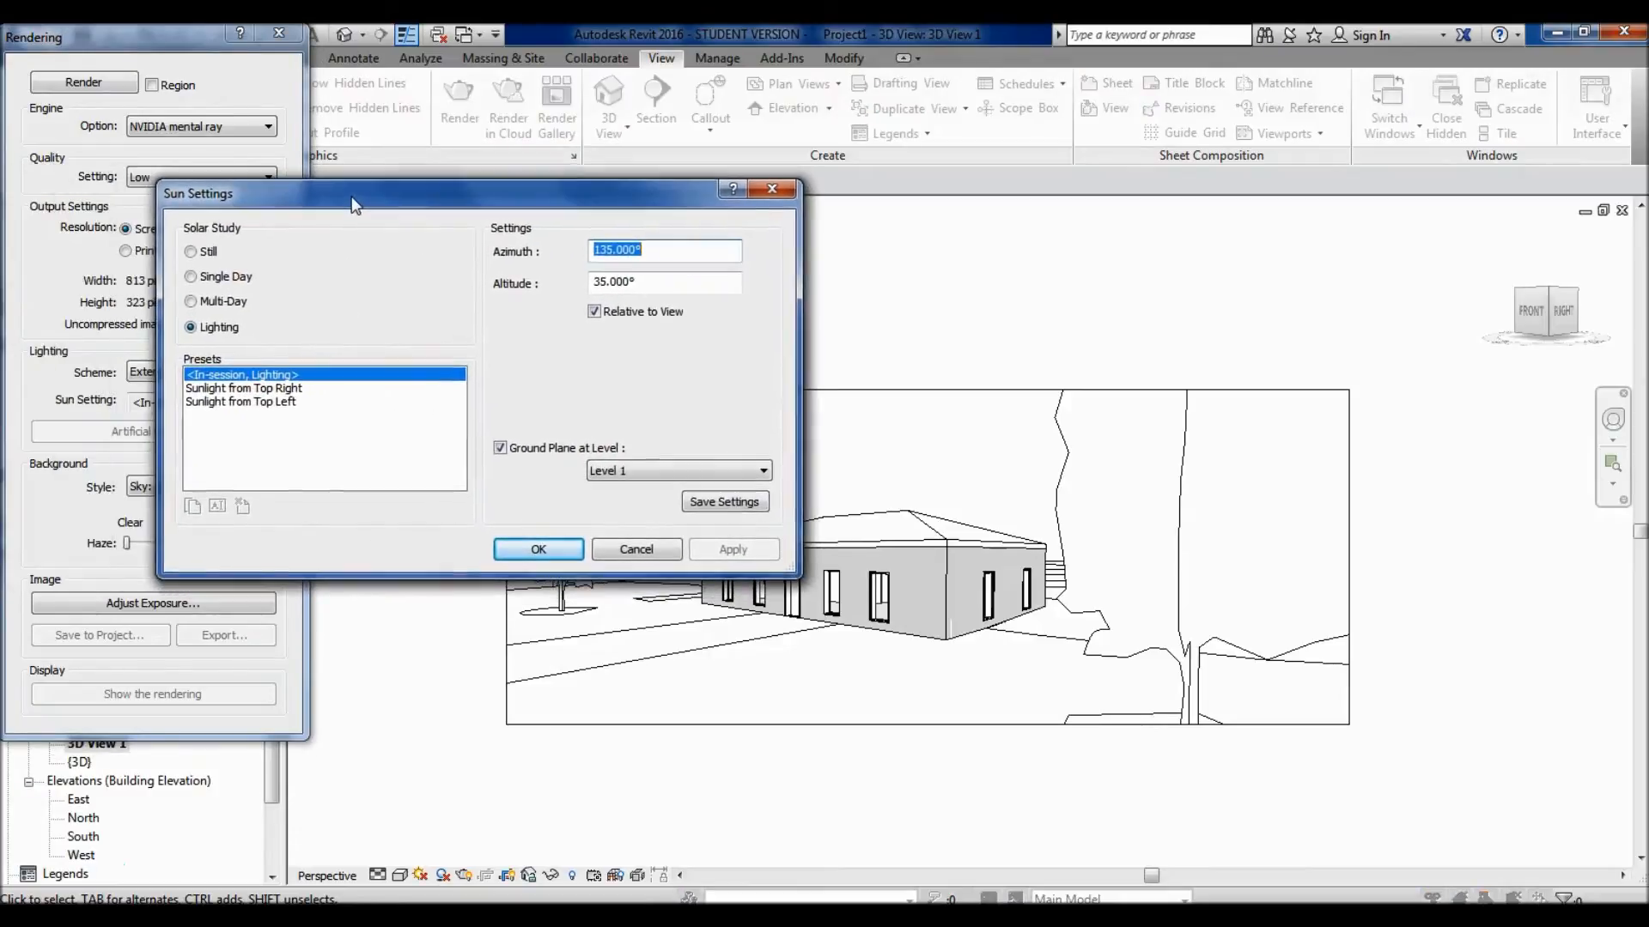
left_click(225, 327)
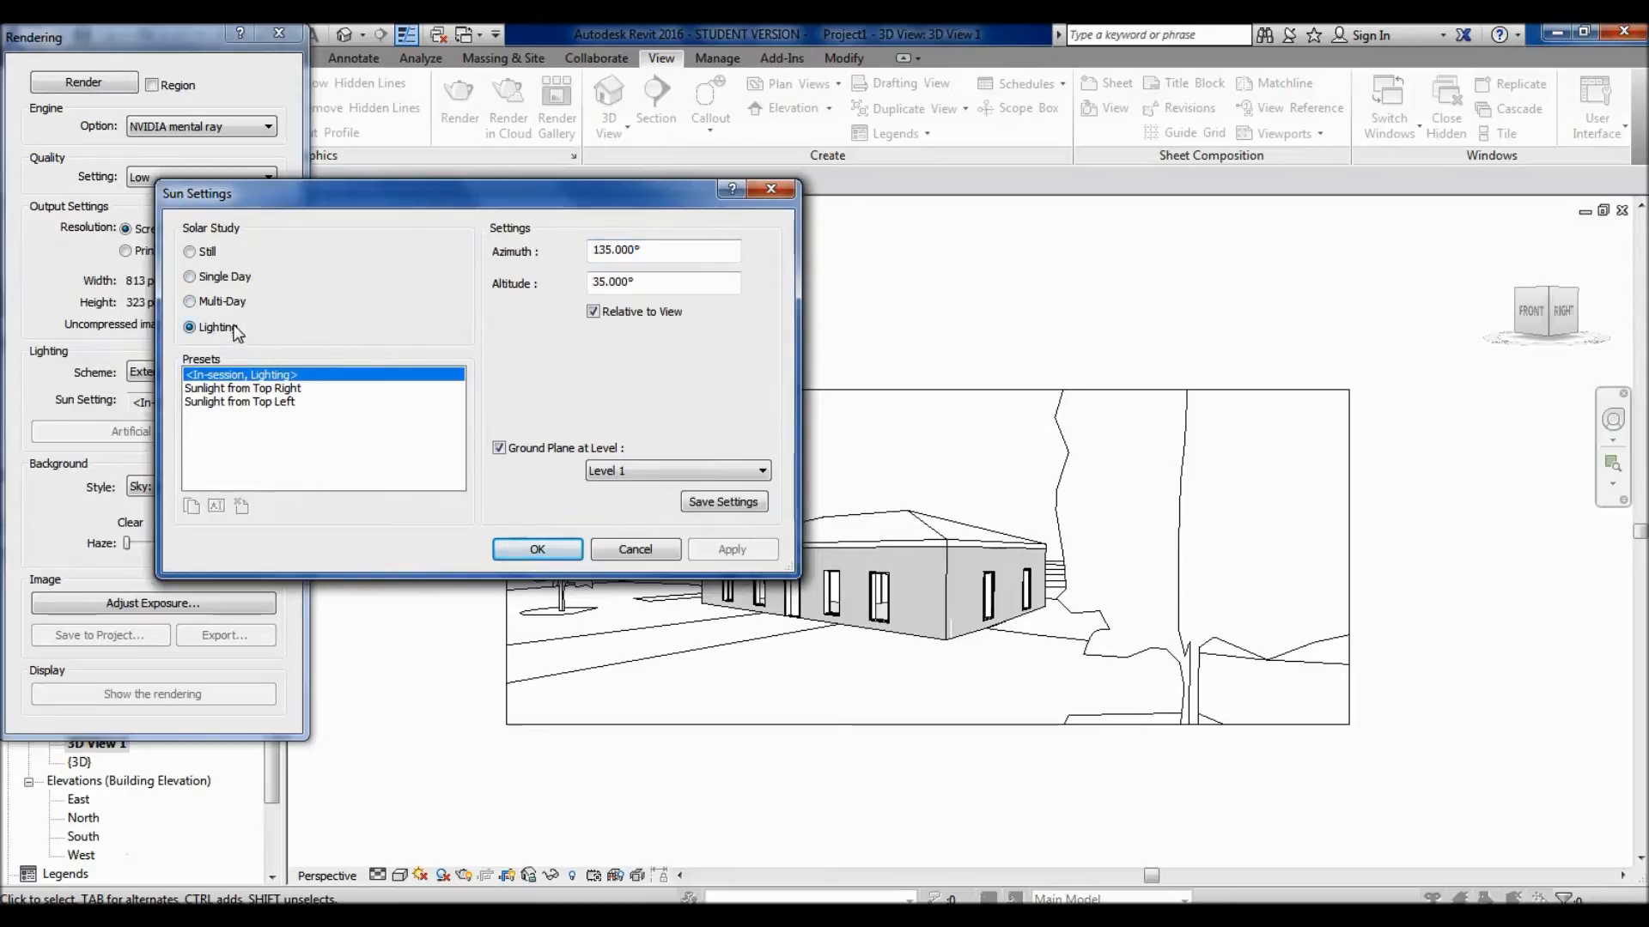
- Try the Single Day and Multi-Day solar studies, including the One Day Solar Study preset, and check the time interval options
left_click(220, 279)
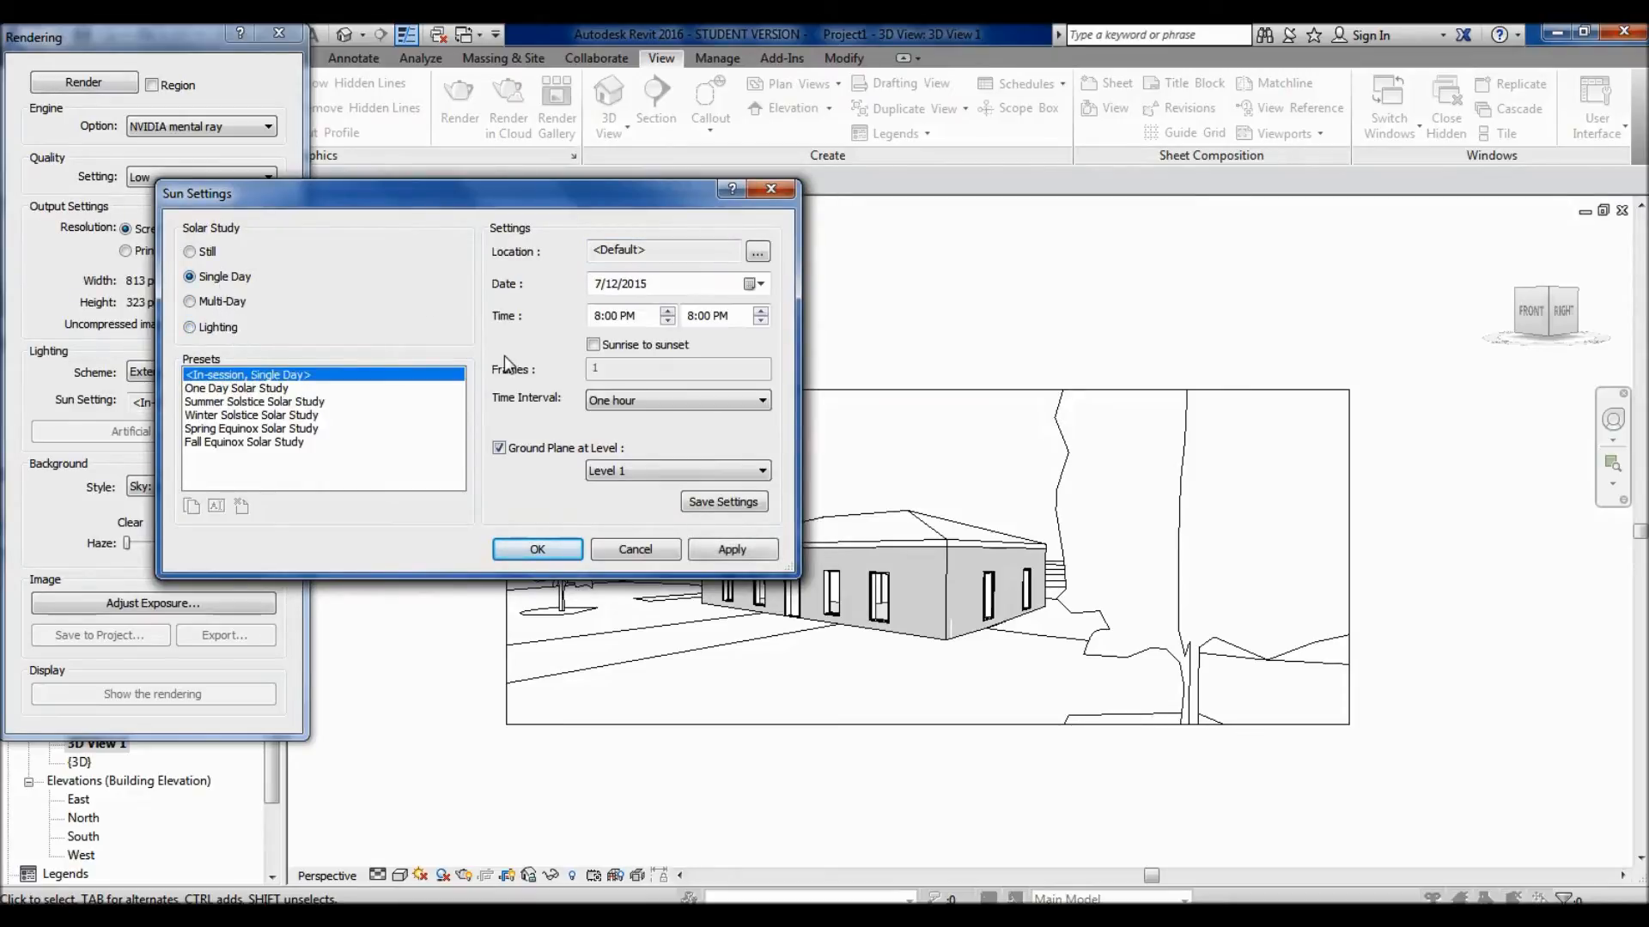
left_click(249, 389)
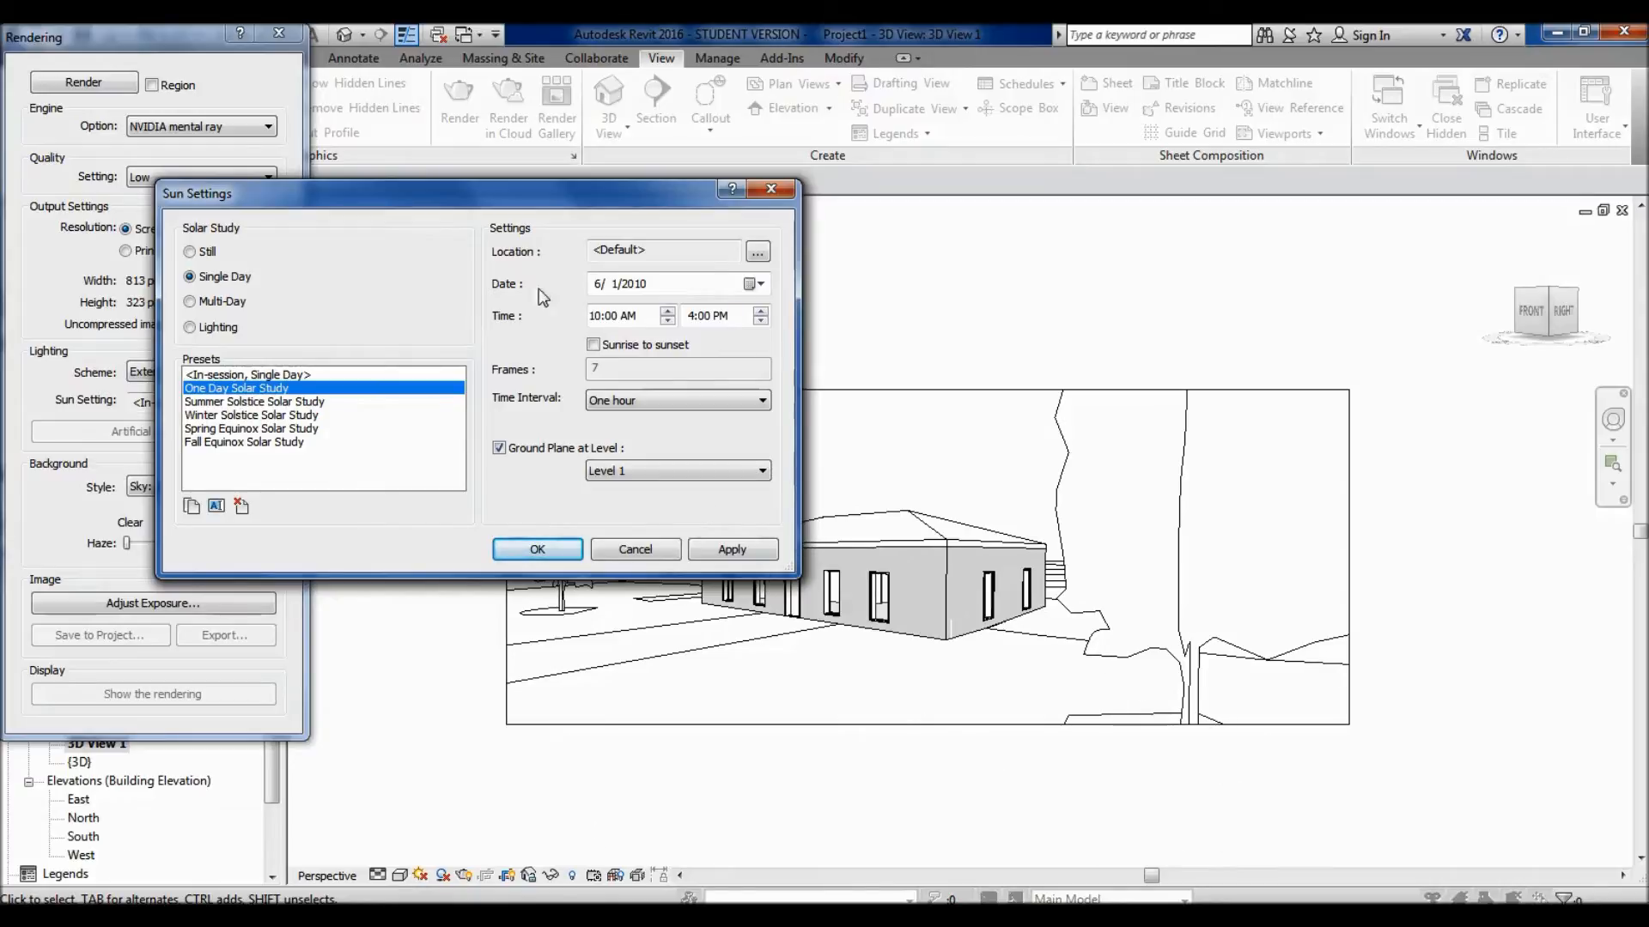
left_click(244, 302)
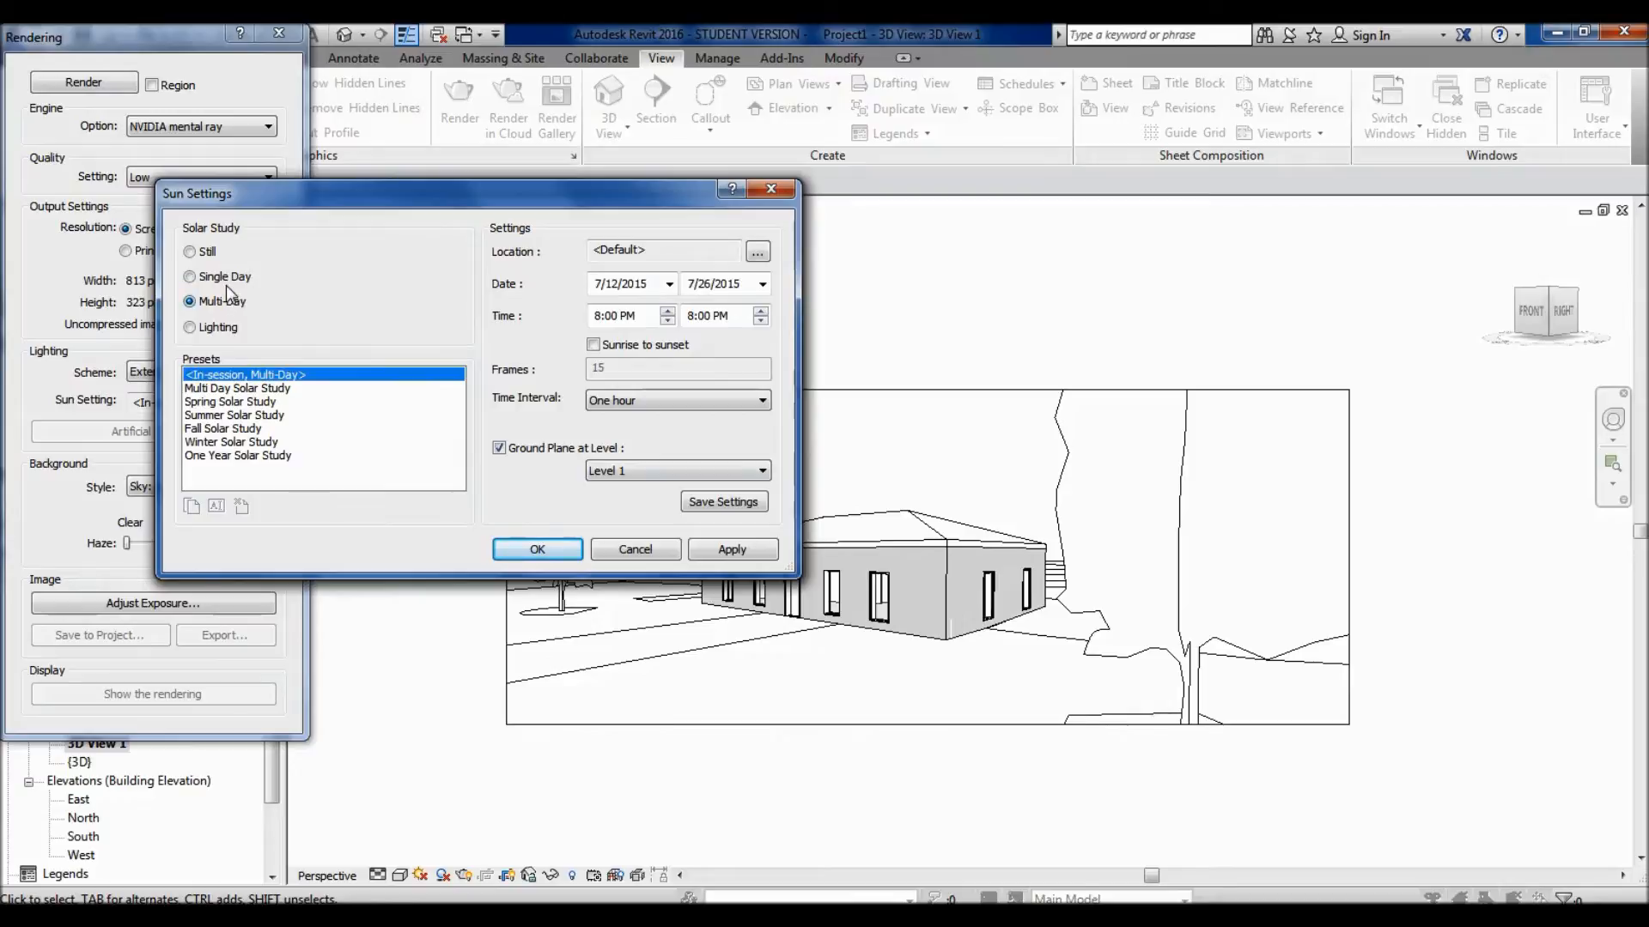
left_click(225, 280)
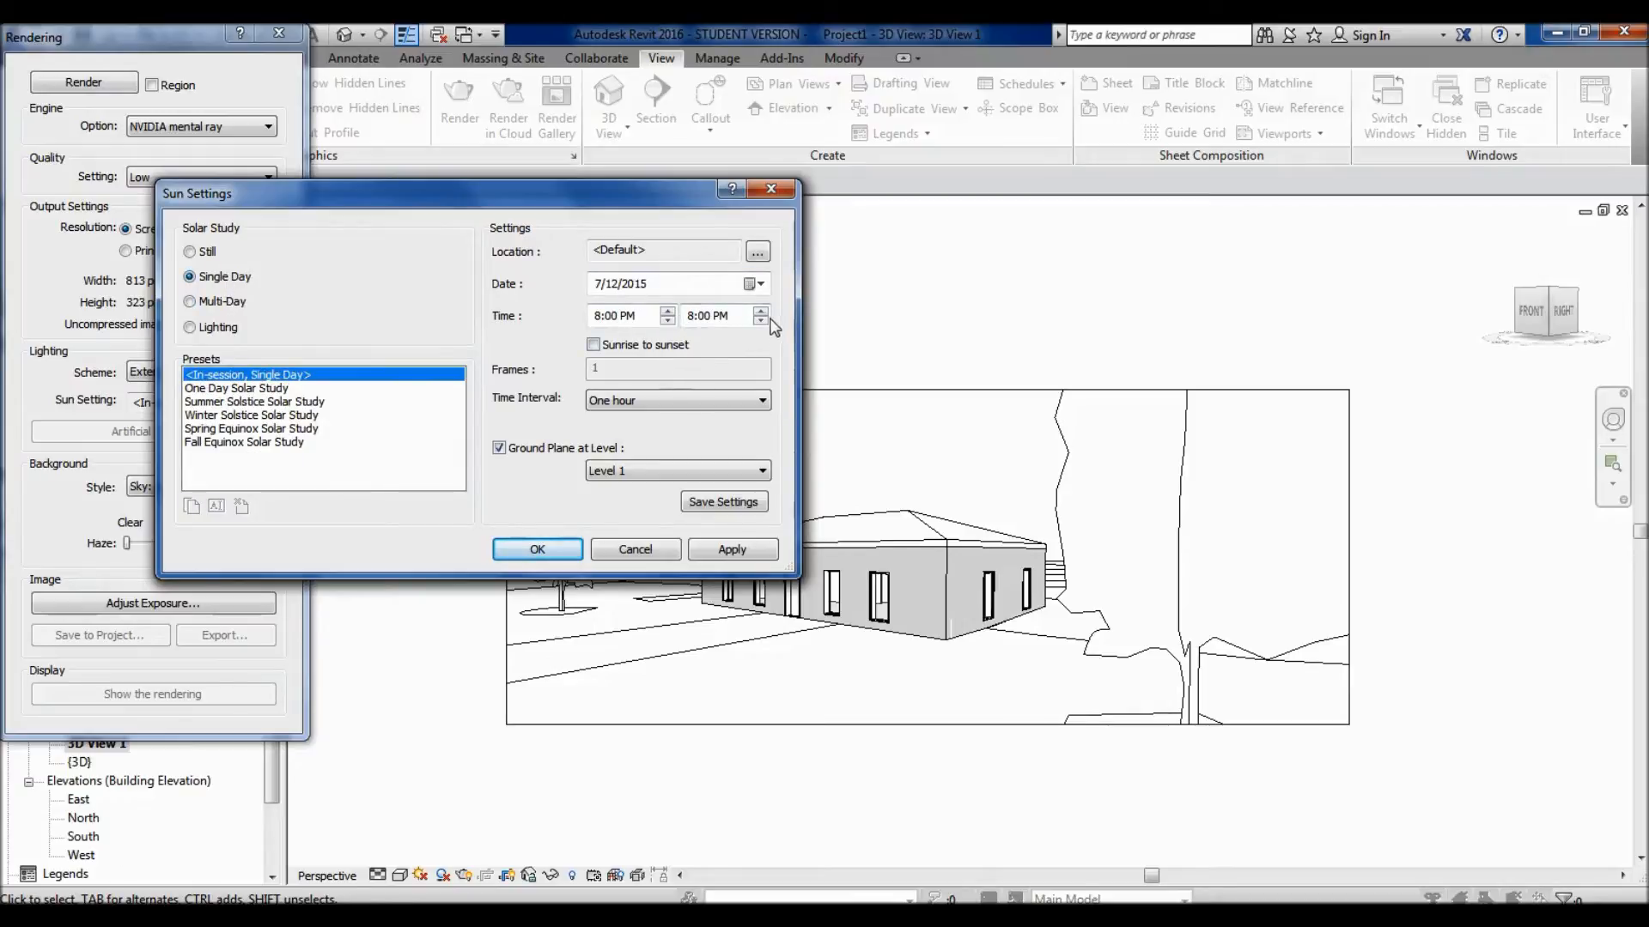
left_click(625, 401)
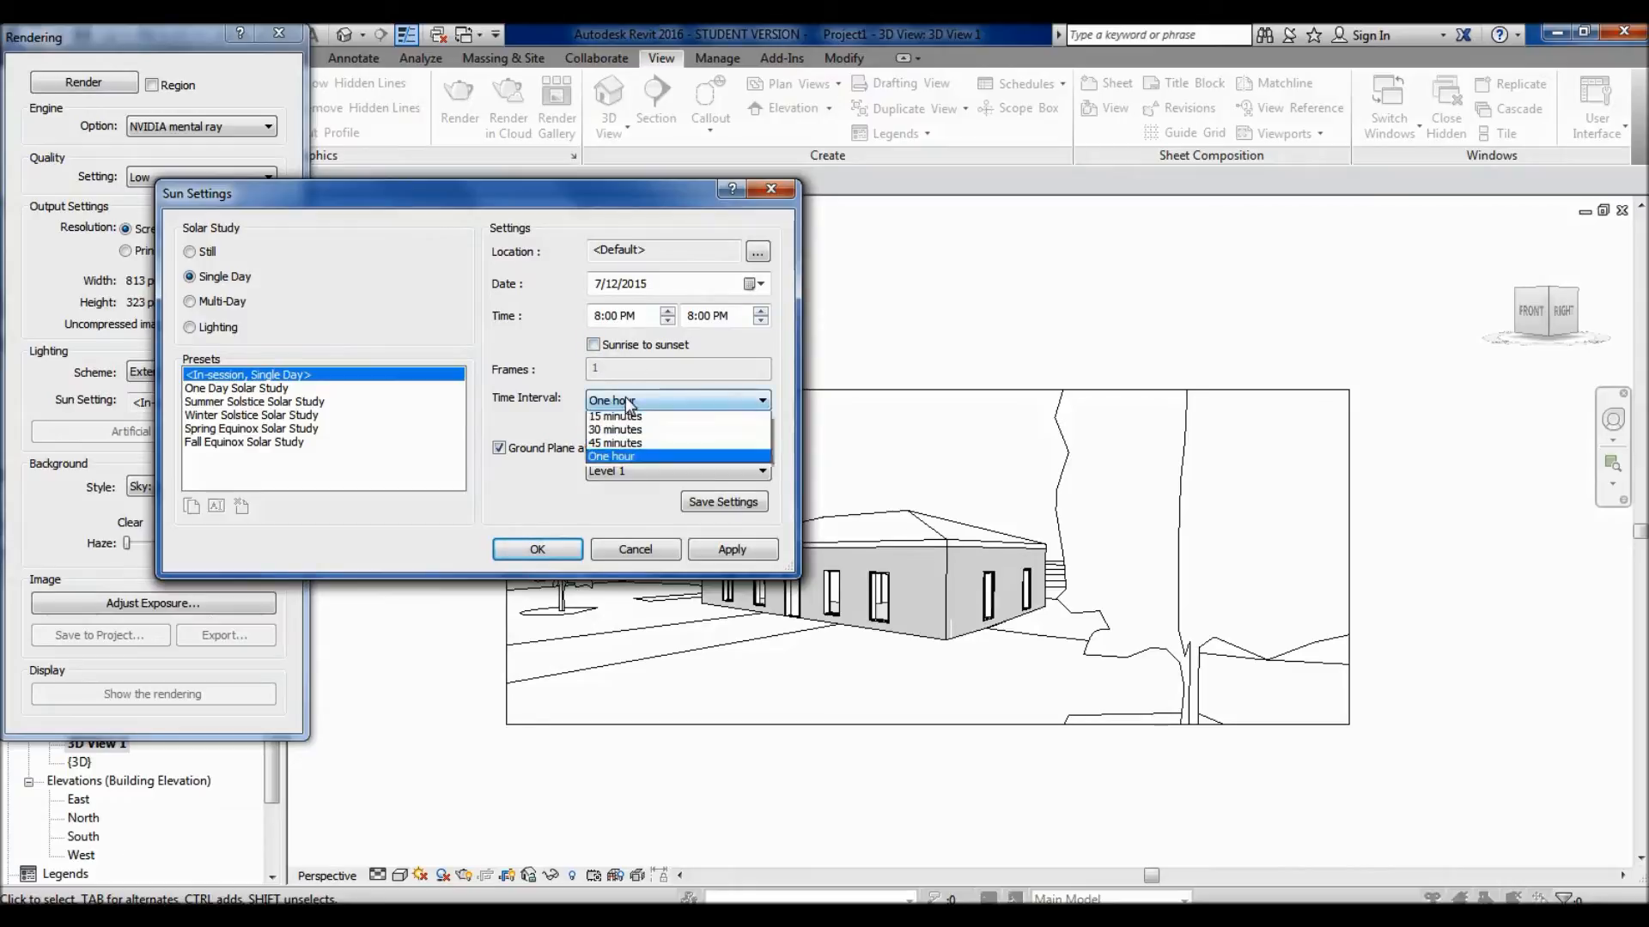
left_click(543, 395)
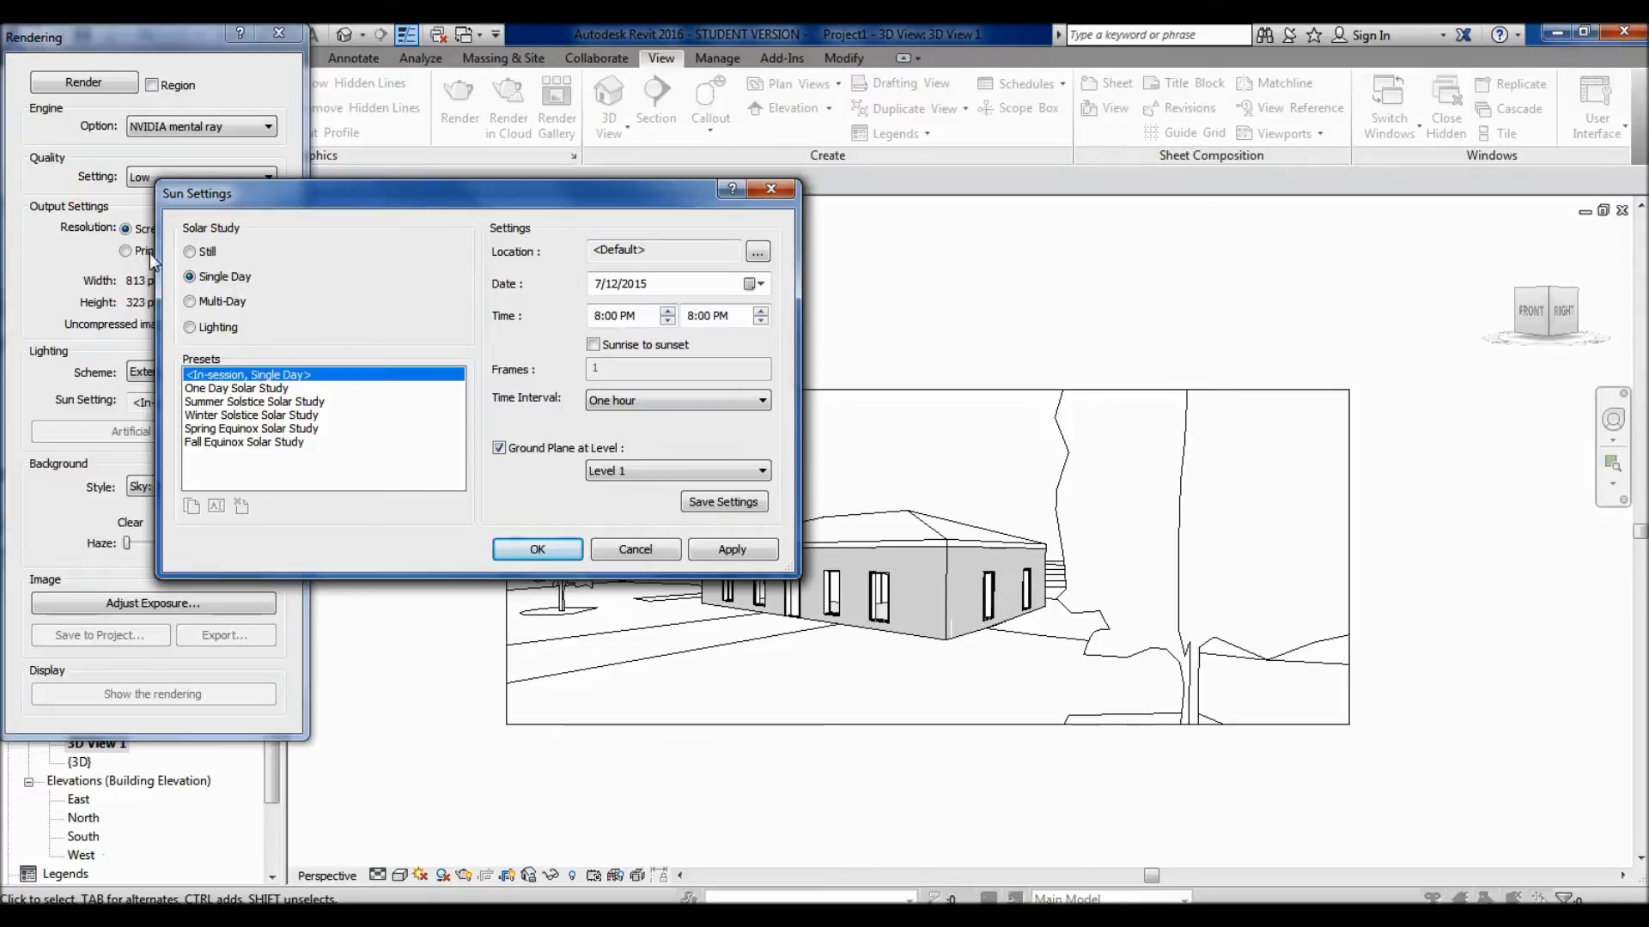
- Set the solar study to Still, preview the equinox and solstice presets, and select the In-session, Still preset
left_click(191, 252)
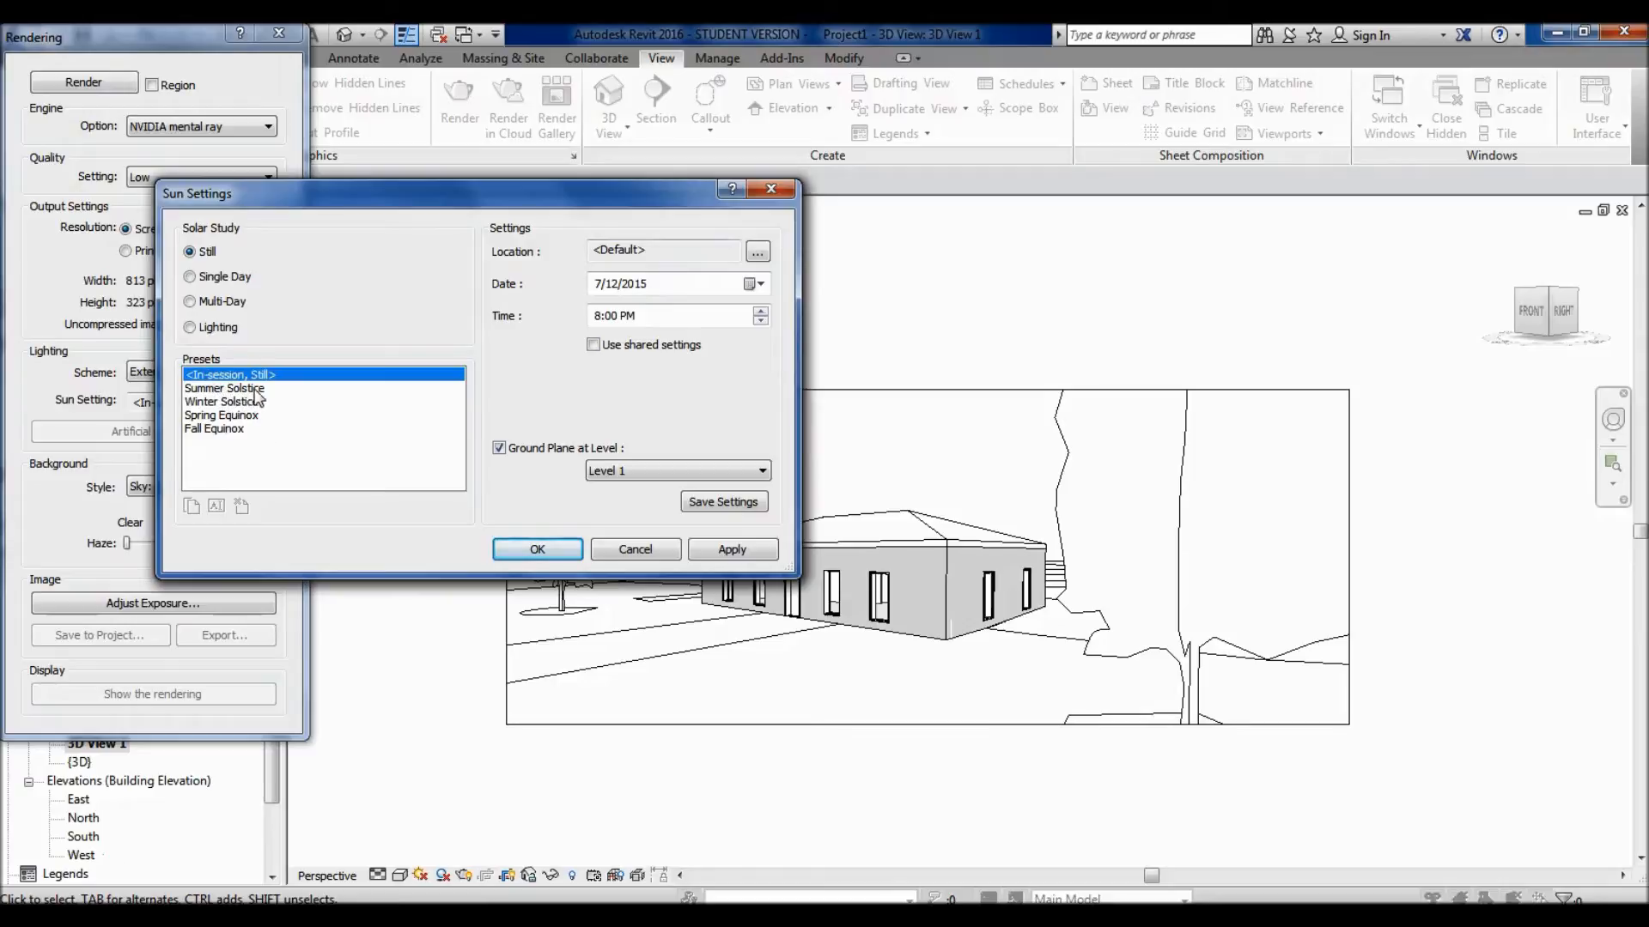
left_click(261, 429)
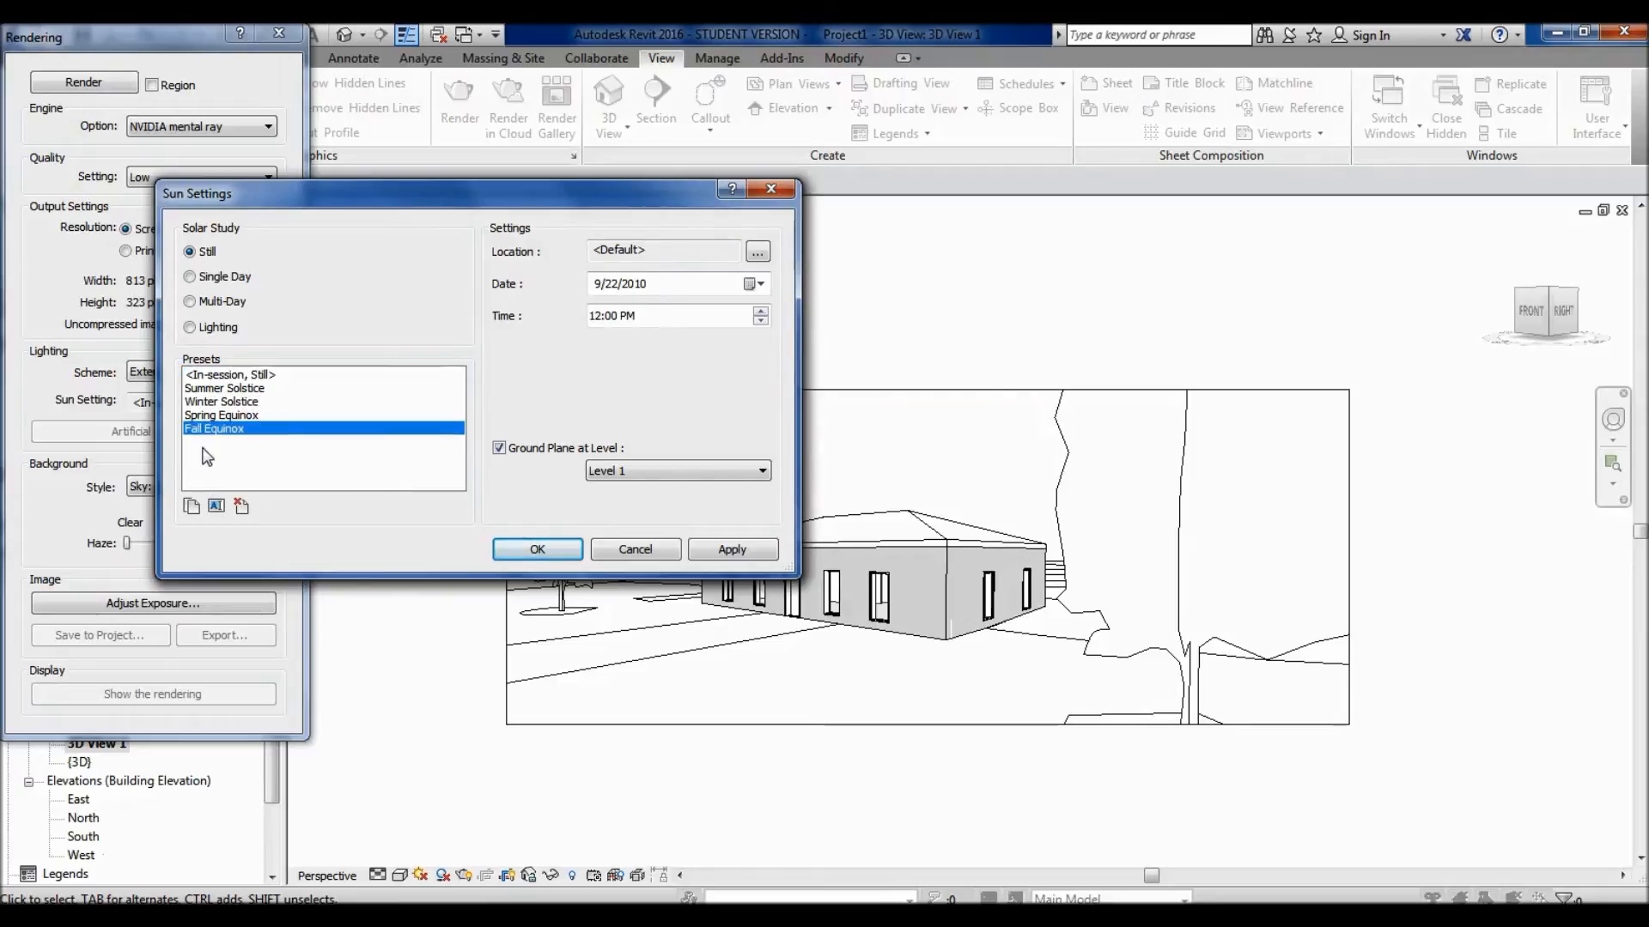
left_click(213, 406)
left_click(225, 376)
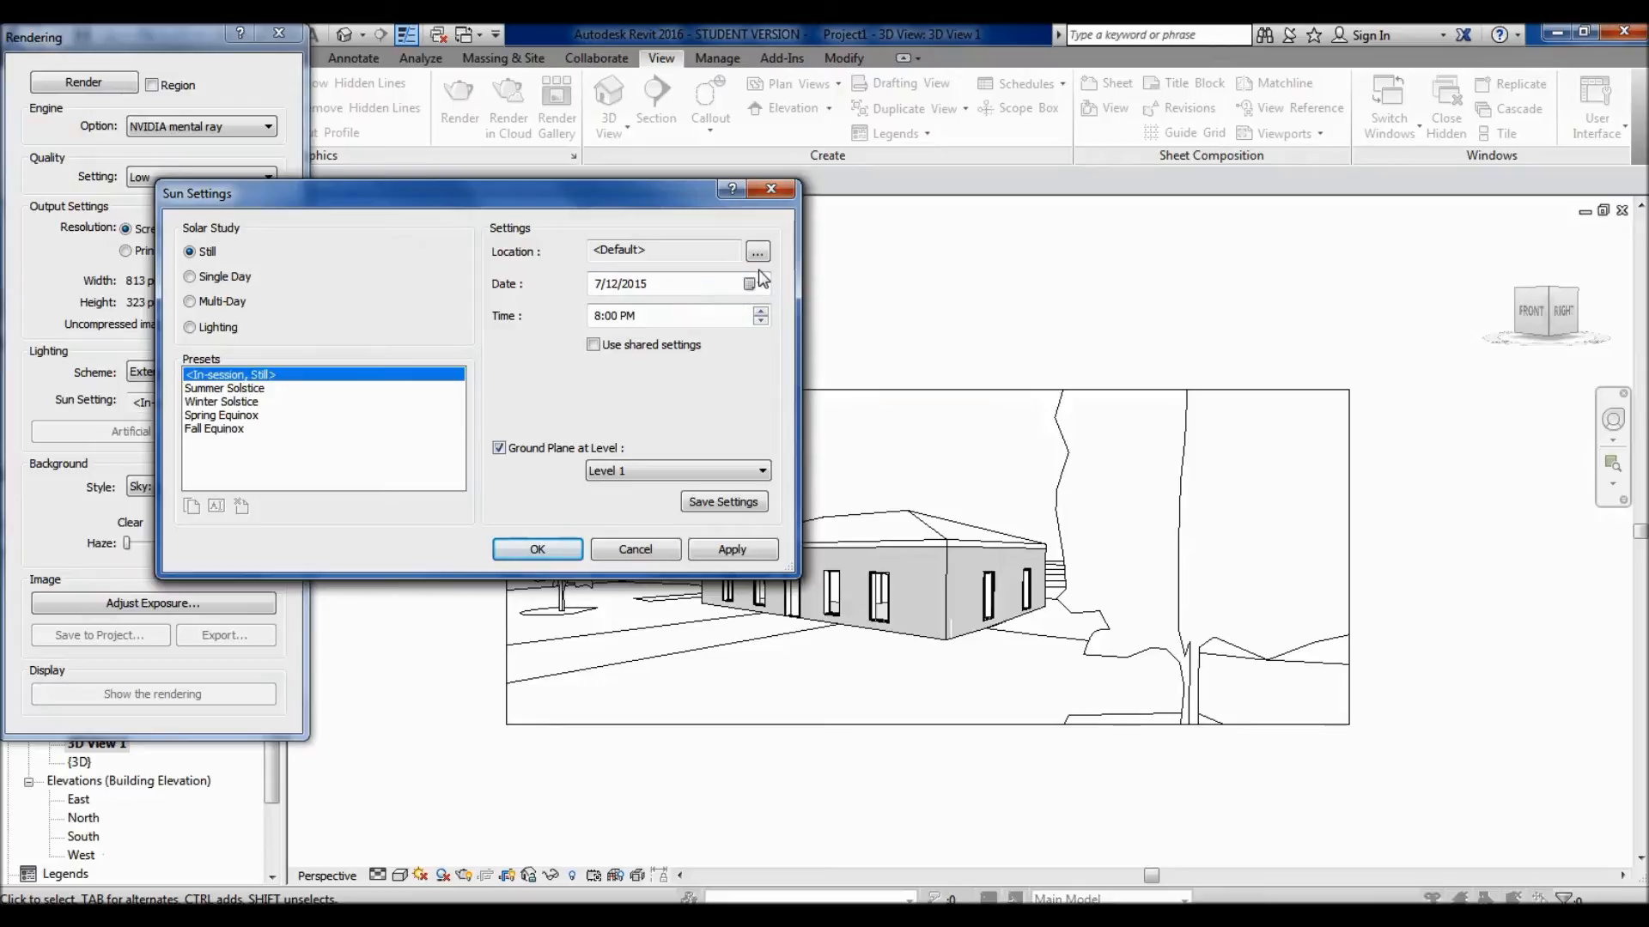
- Check the project's location settings without changing them and accept the sun settings
left_click(664, 251)
double_click(661, 245)
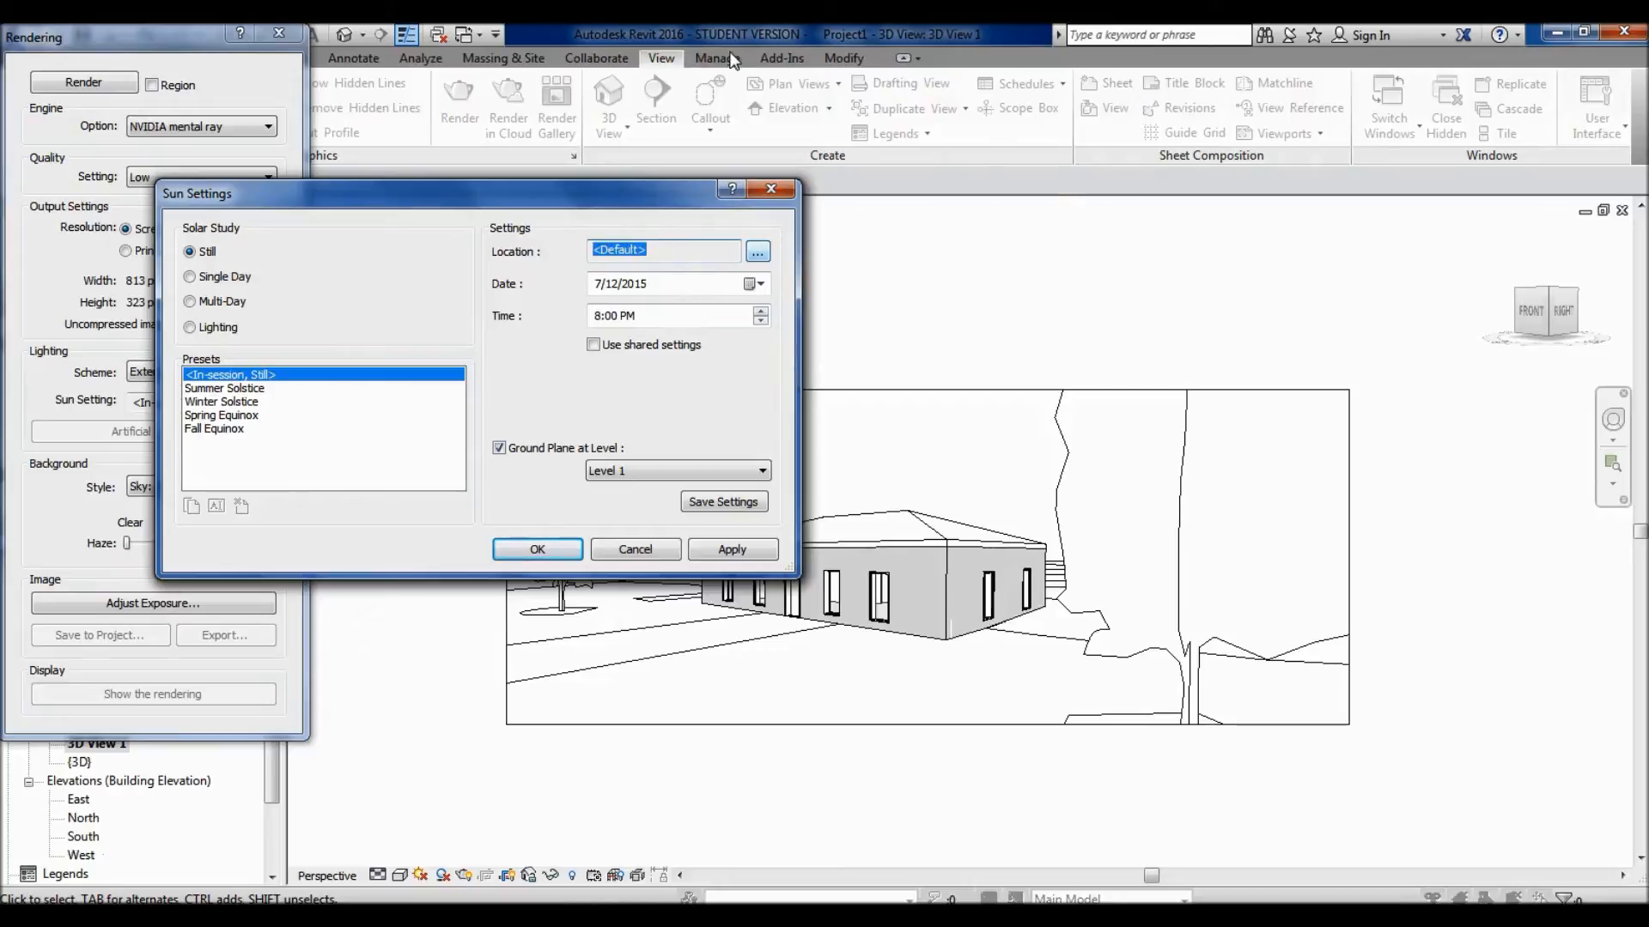
left_click(664, 250)
left_click(757, 251)
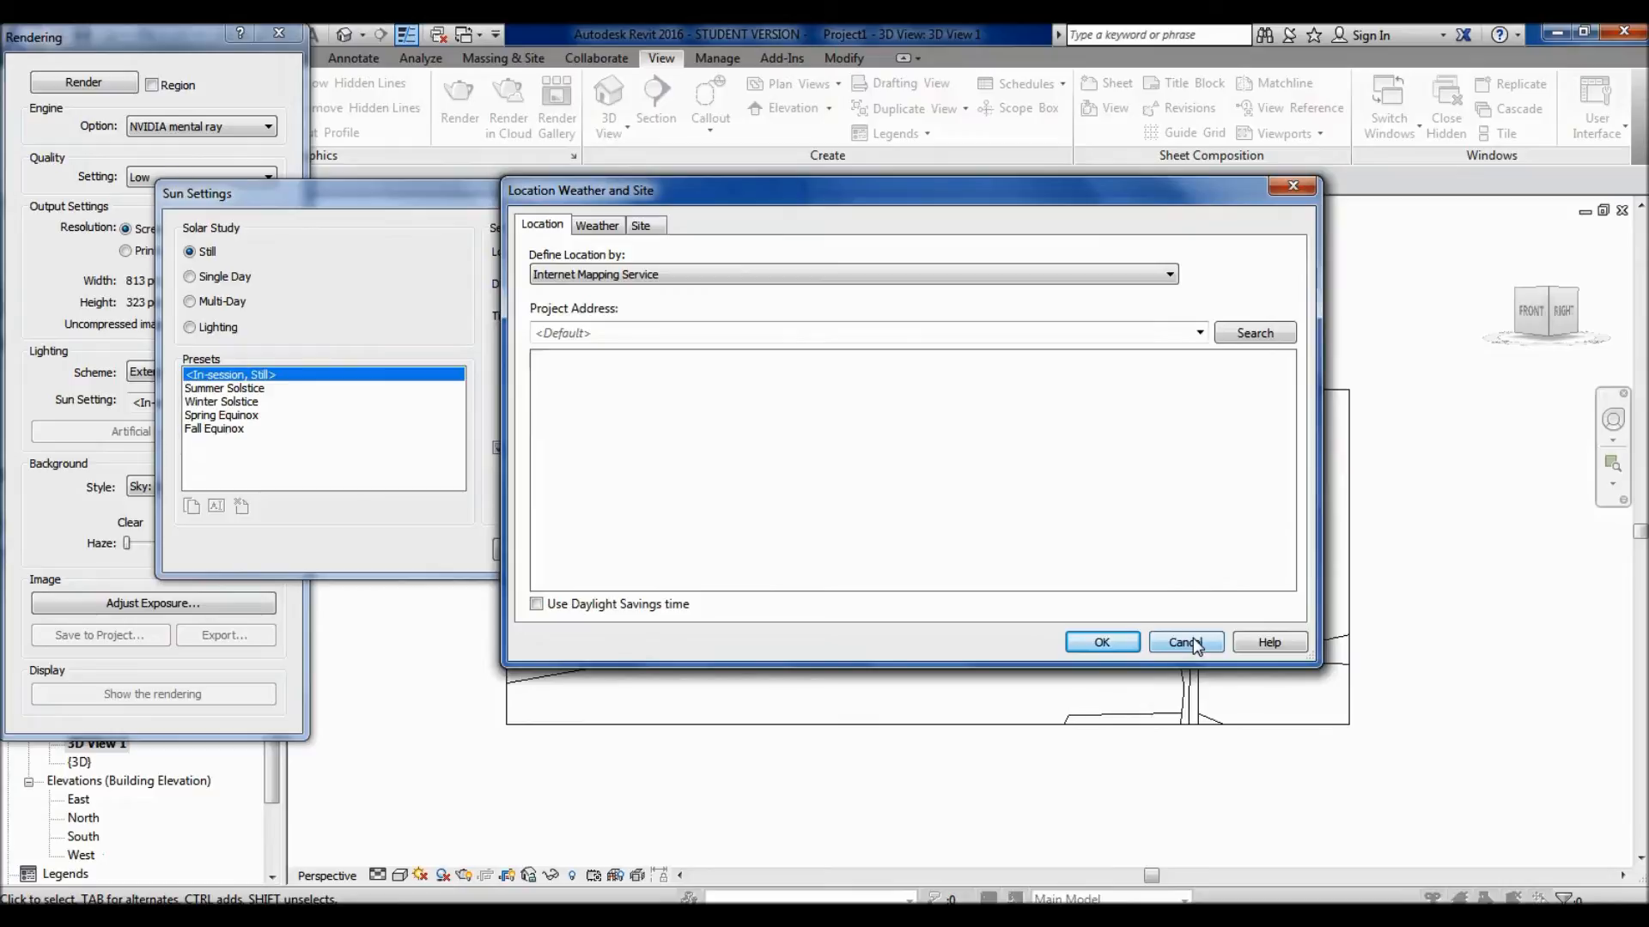
left_click(1193, 644)
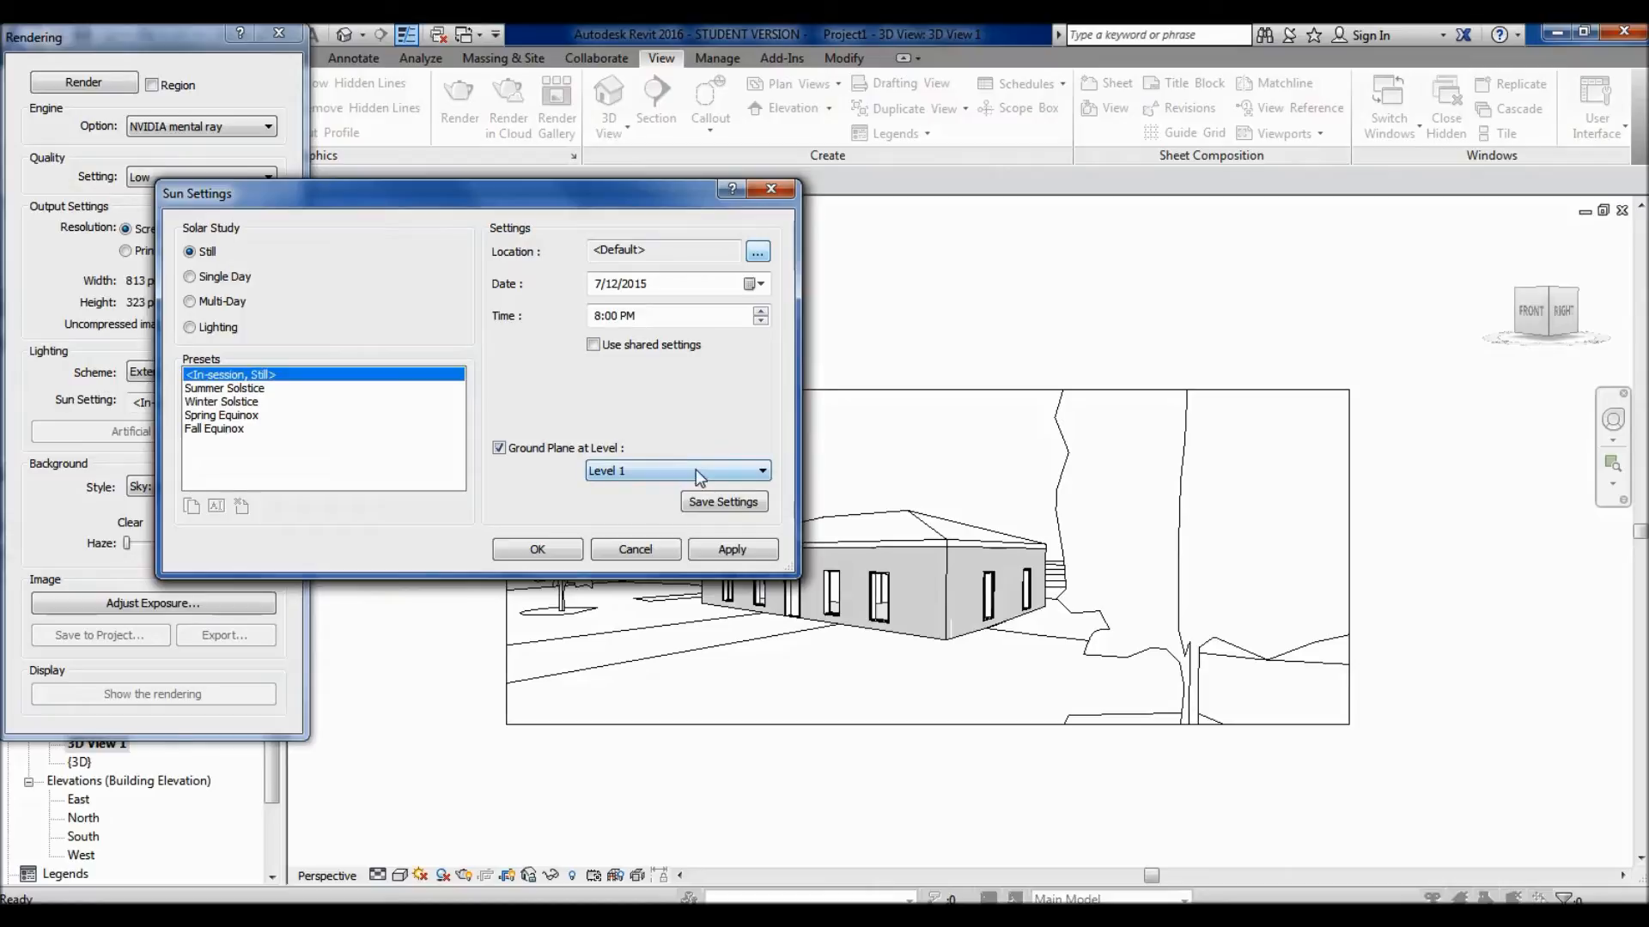
left_click(538, 553)
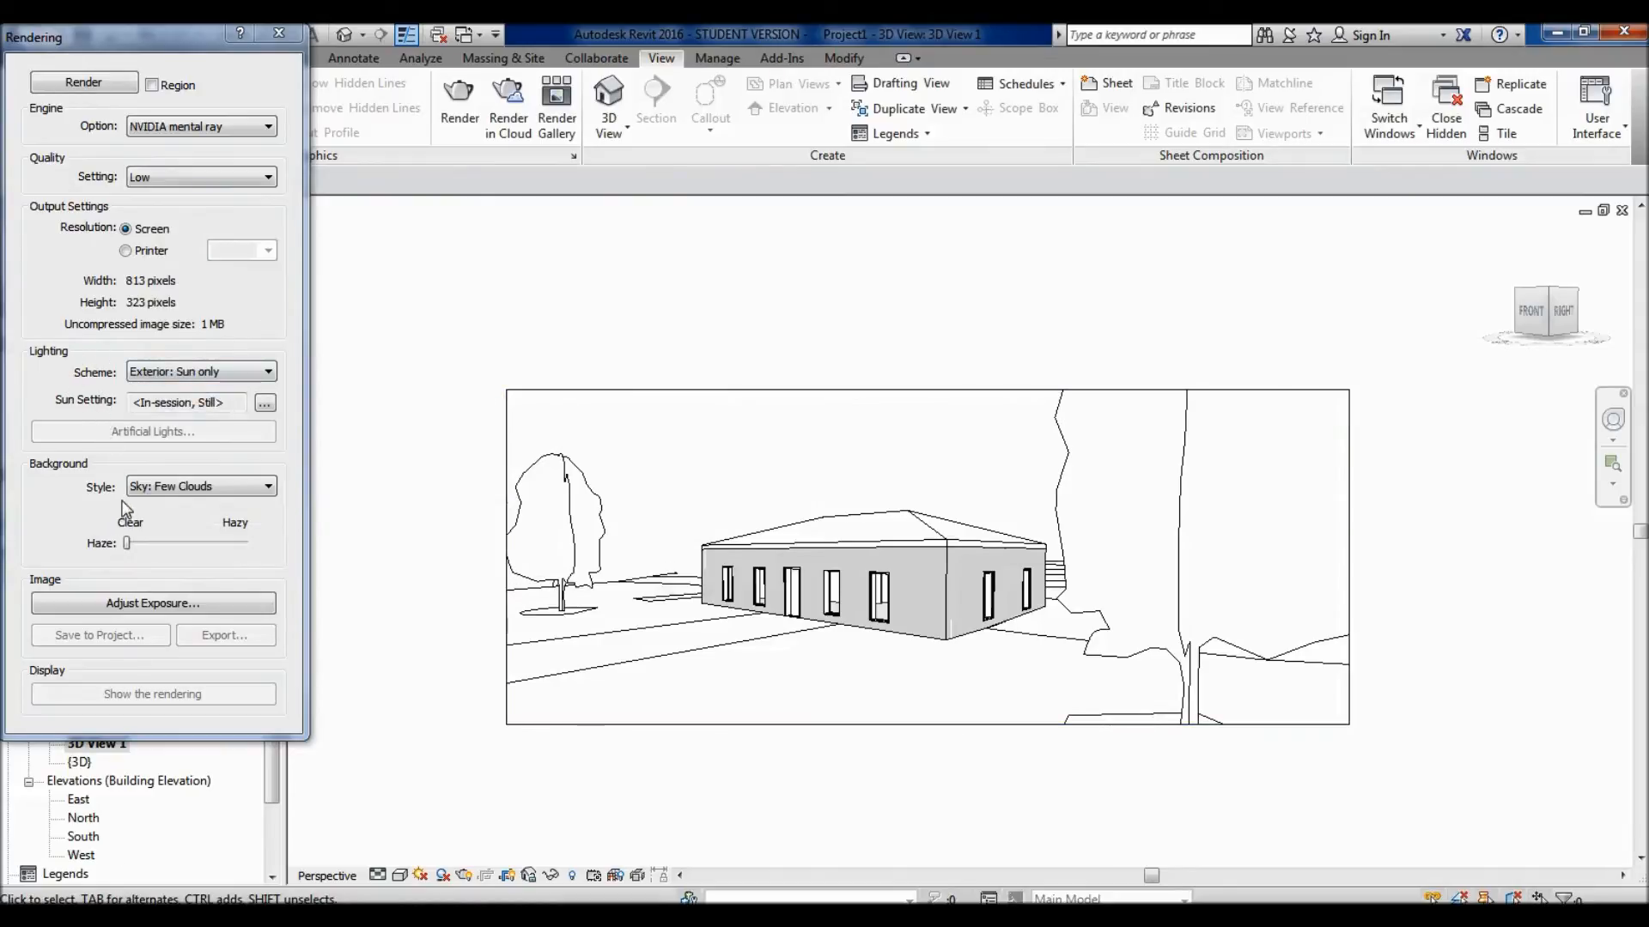
- Set the background style to Sky: Very Cloudy and review the other available background styles
left_click(209, 485)
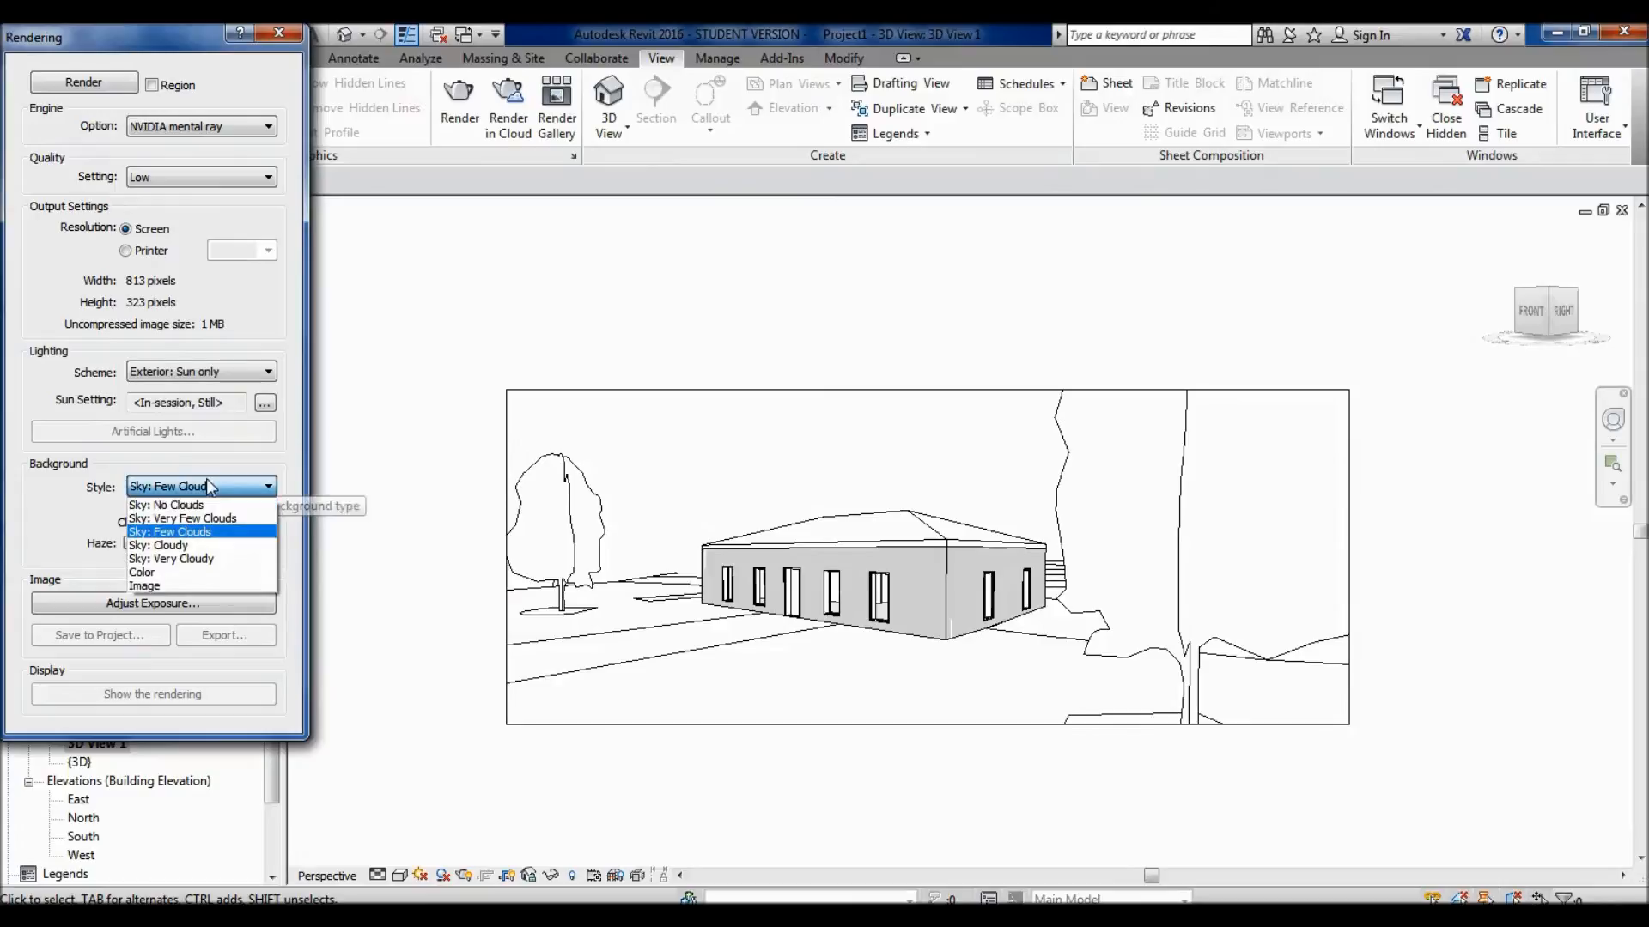
left_click(225, 560)
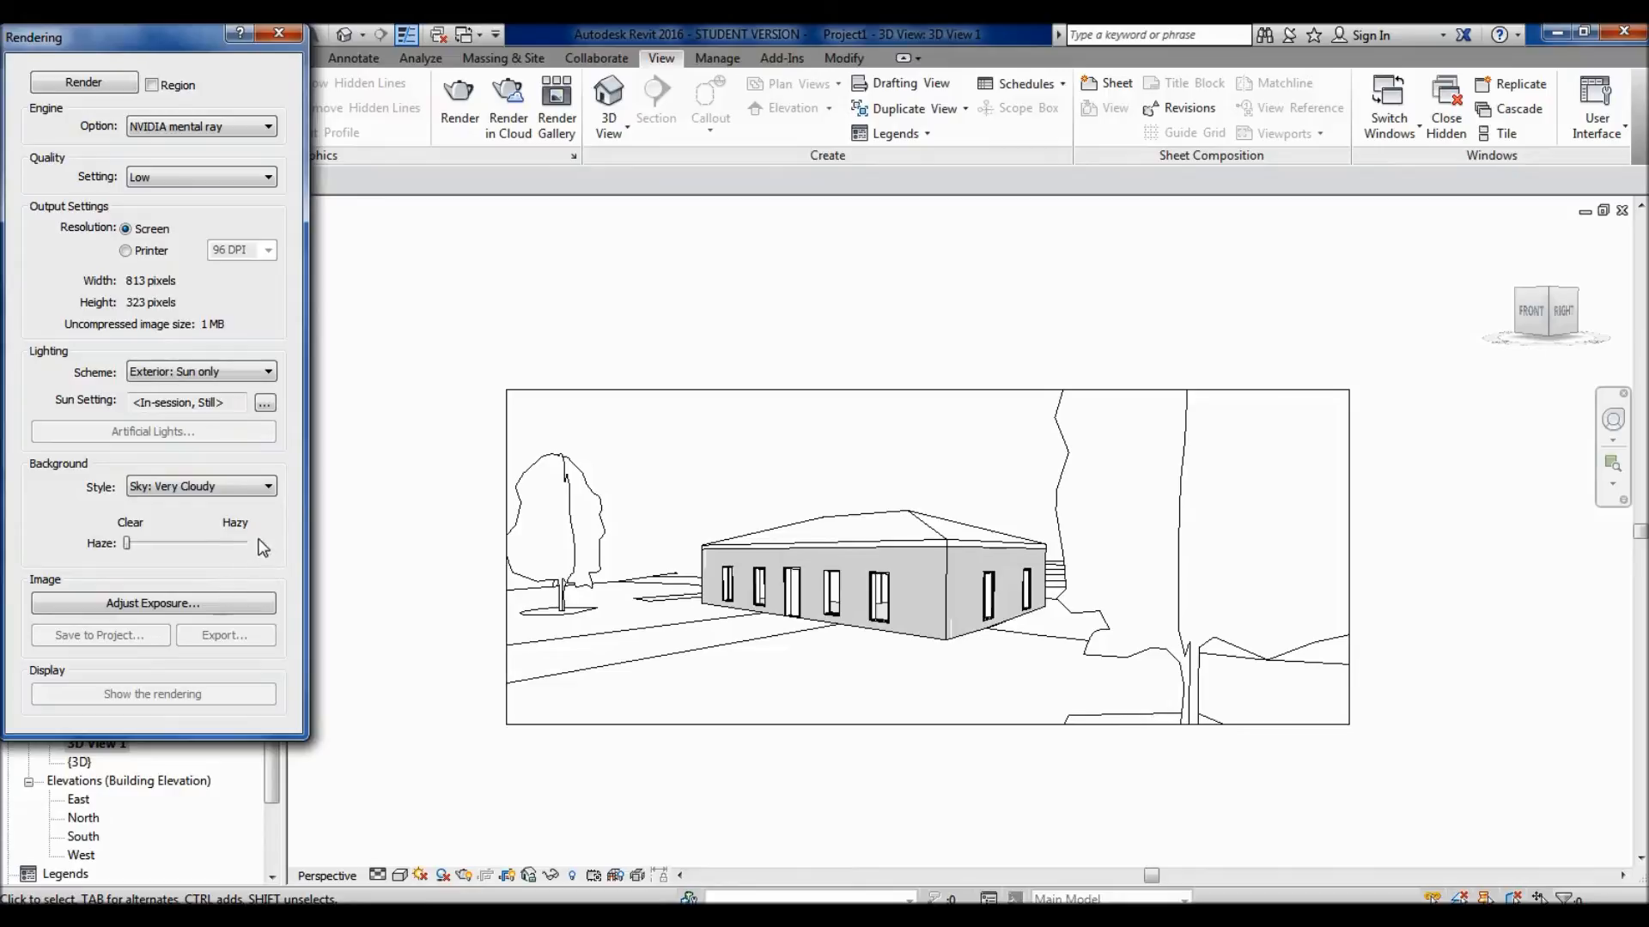
left_click(213, 486)
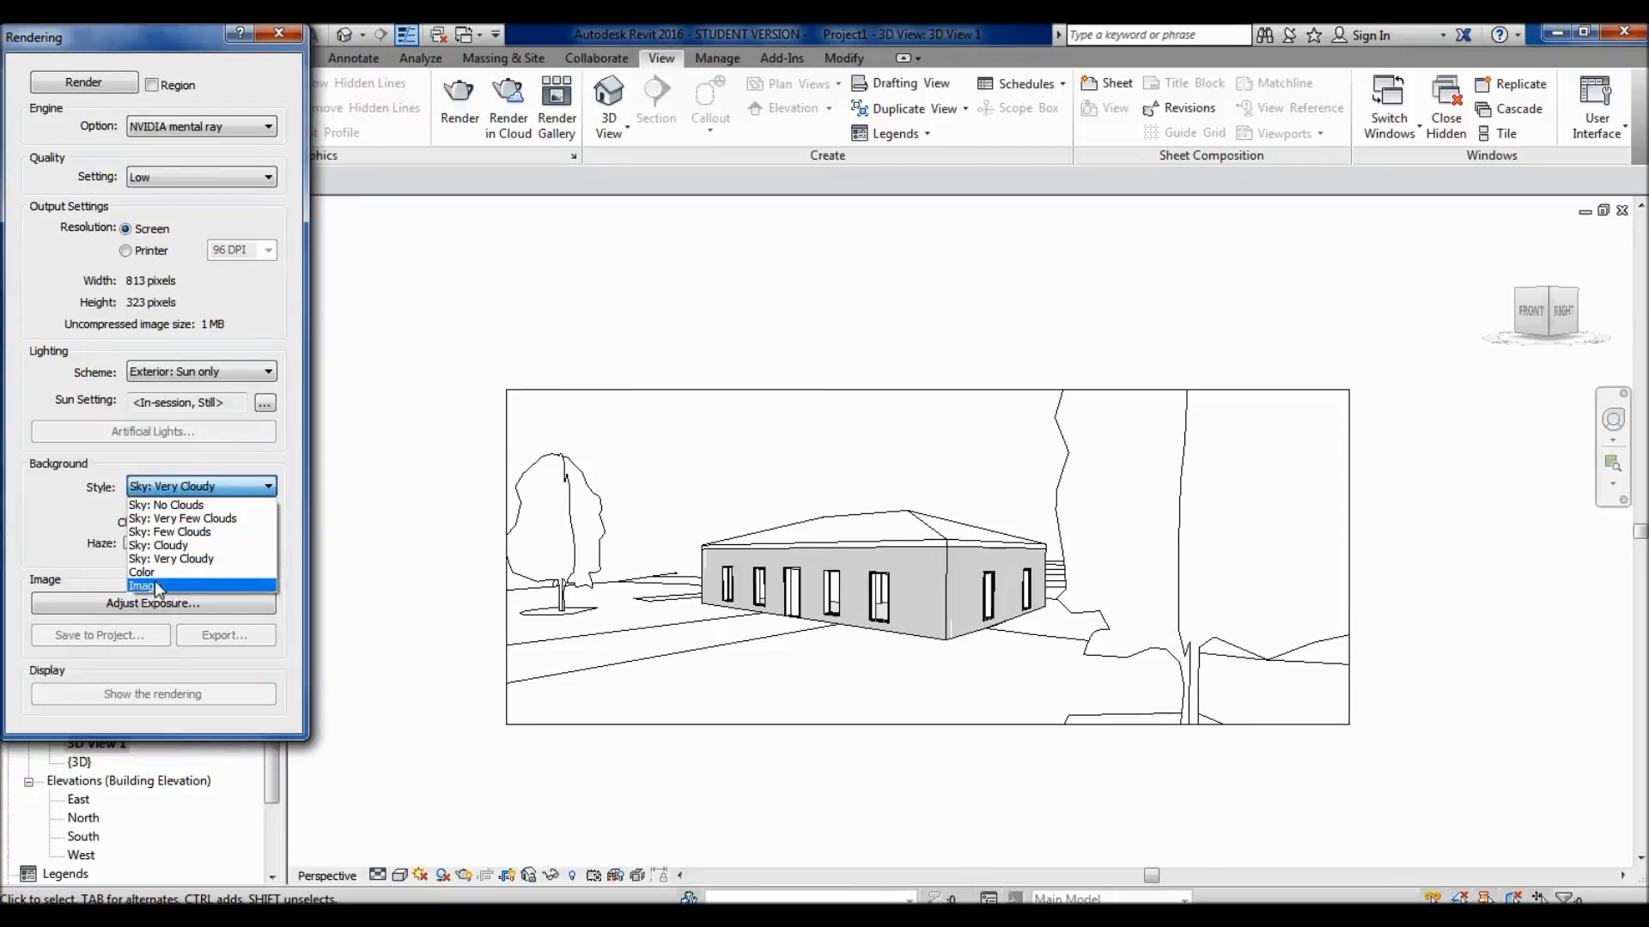
left_click(86, 508)
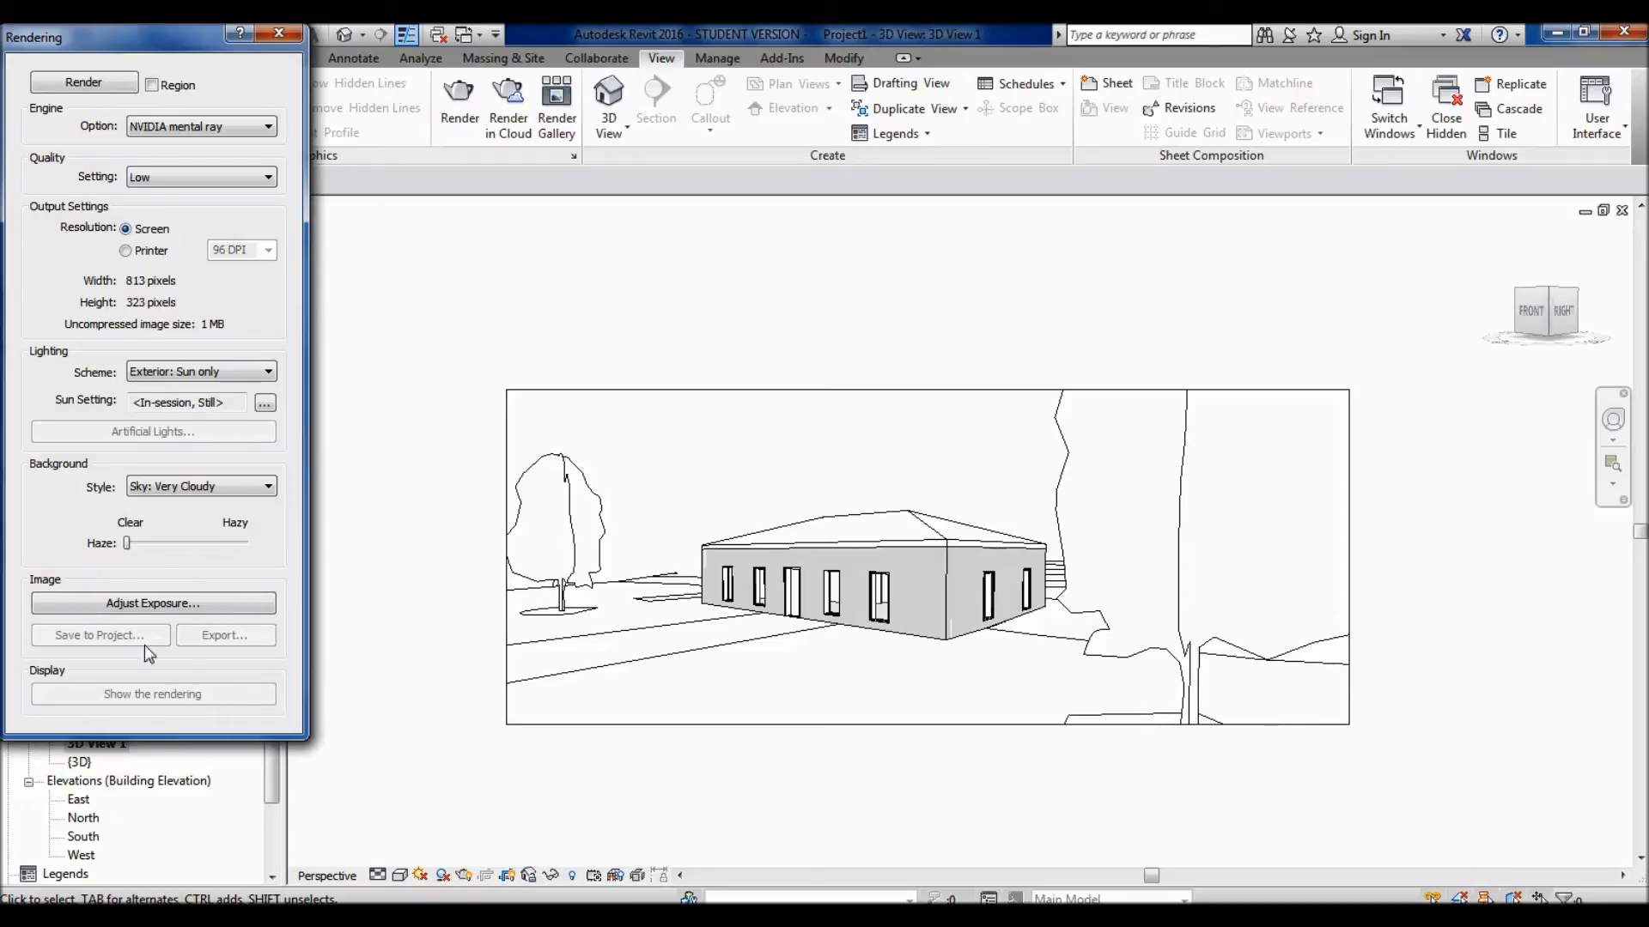
left_click(180, 492)
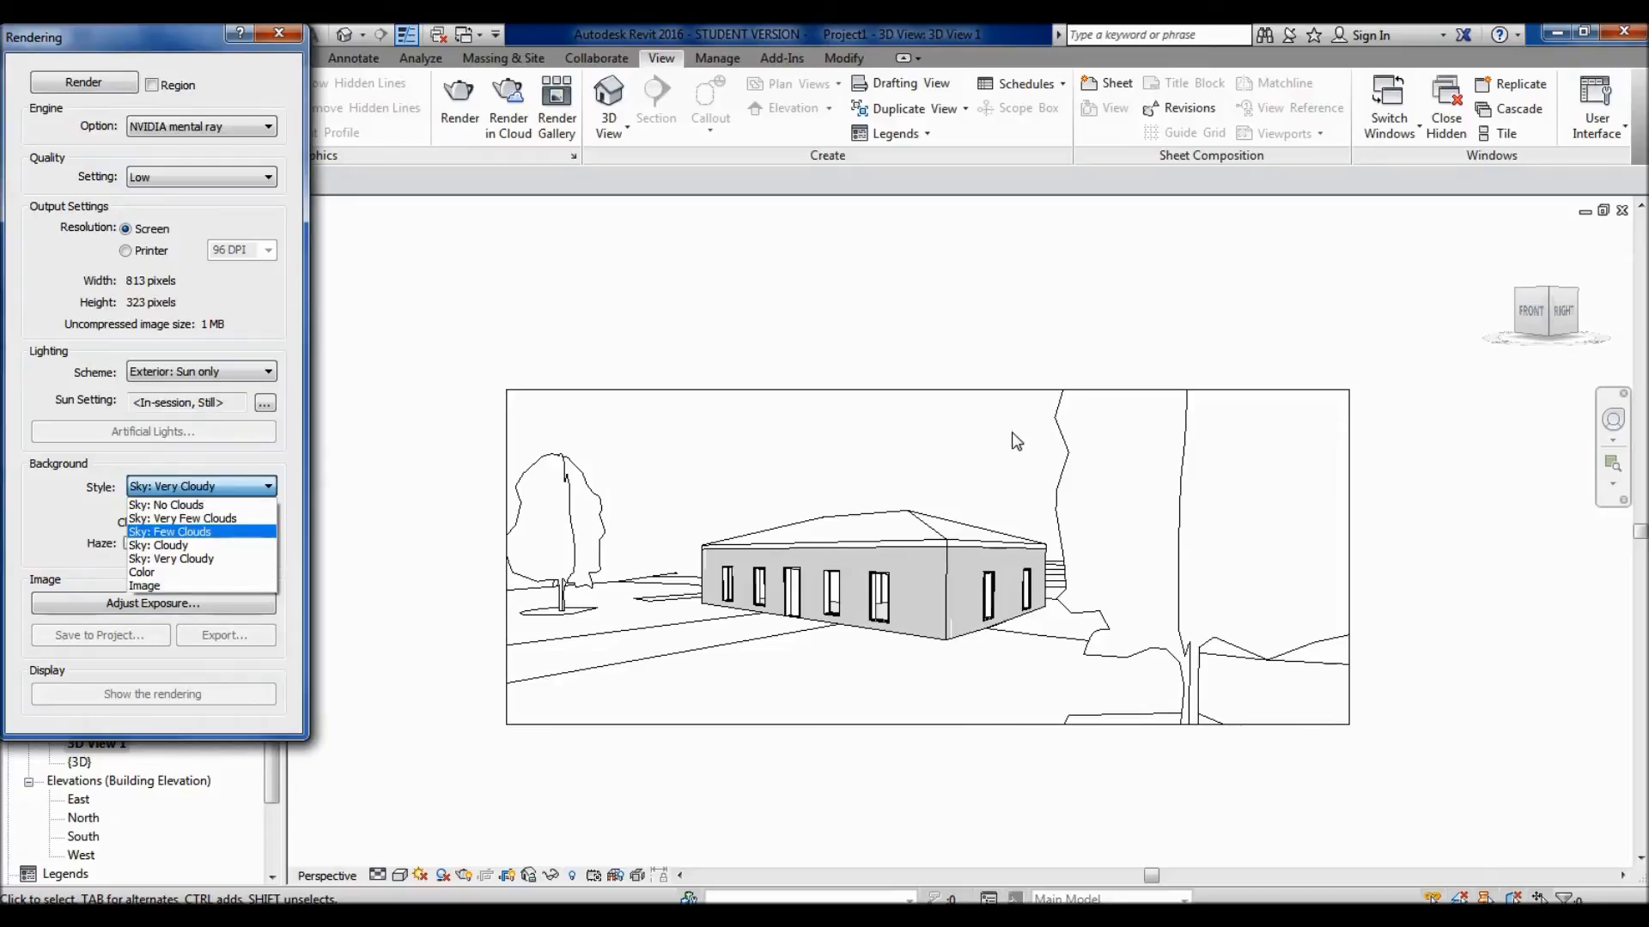
left_click(55, 497)
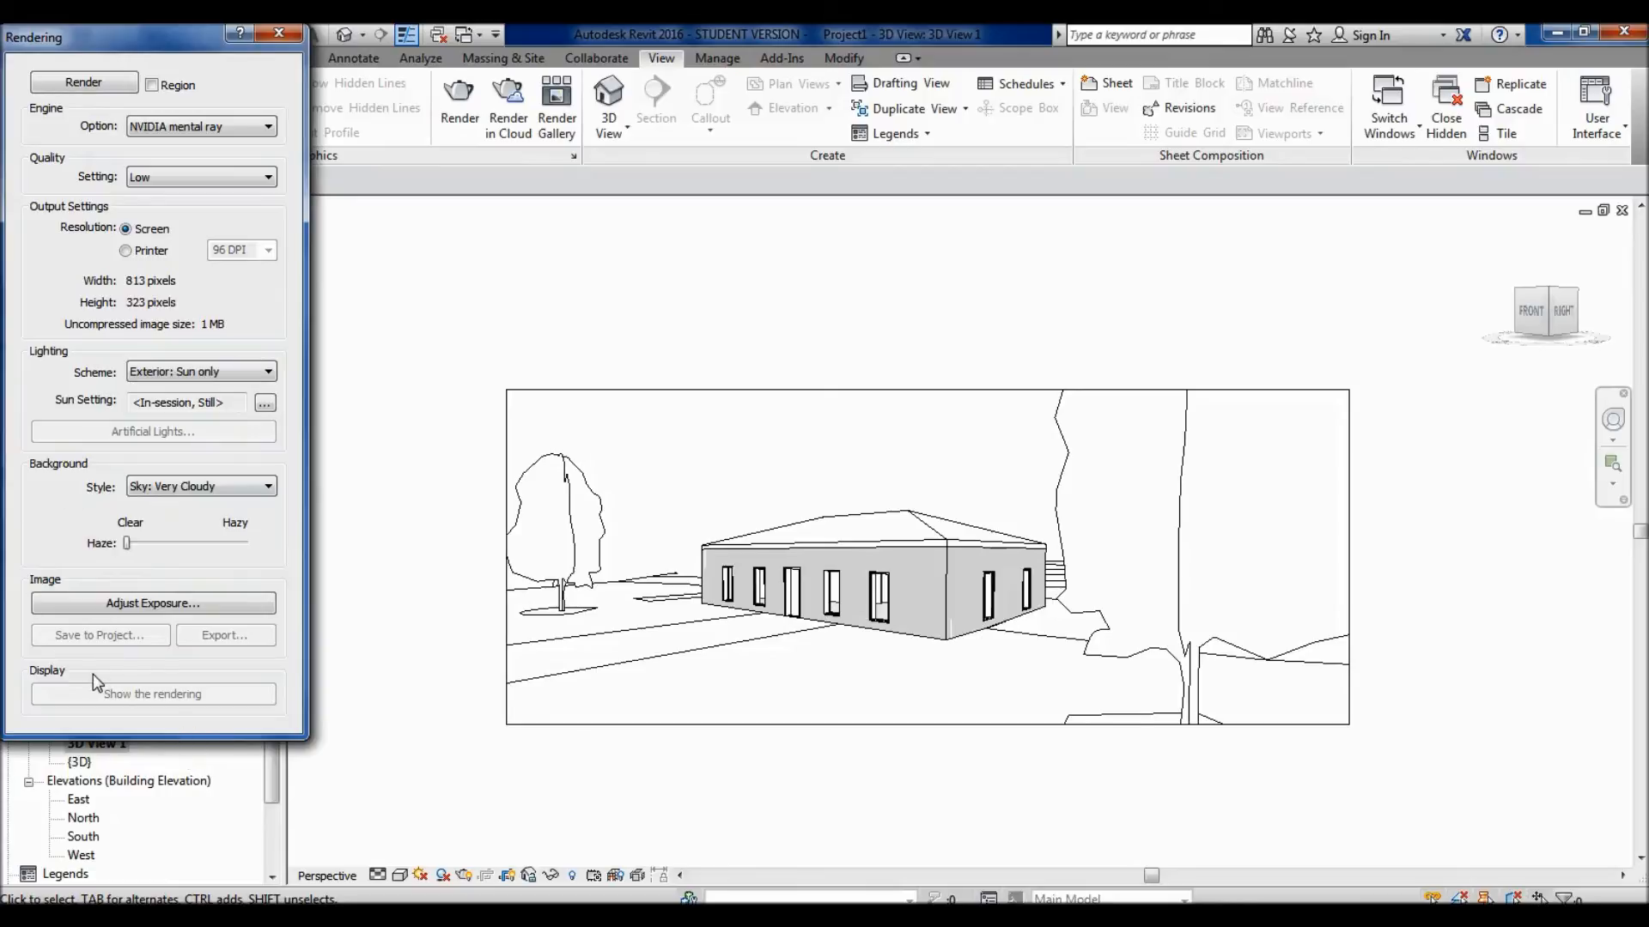
- Review the exposure control settings and the available rendering quality levels without changing them
left_click(199, 605)
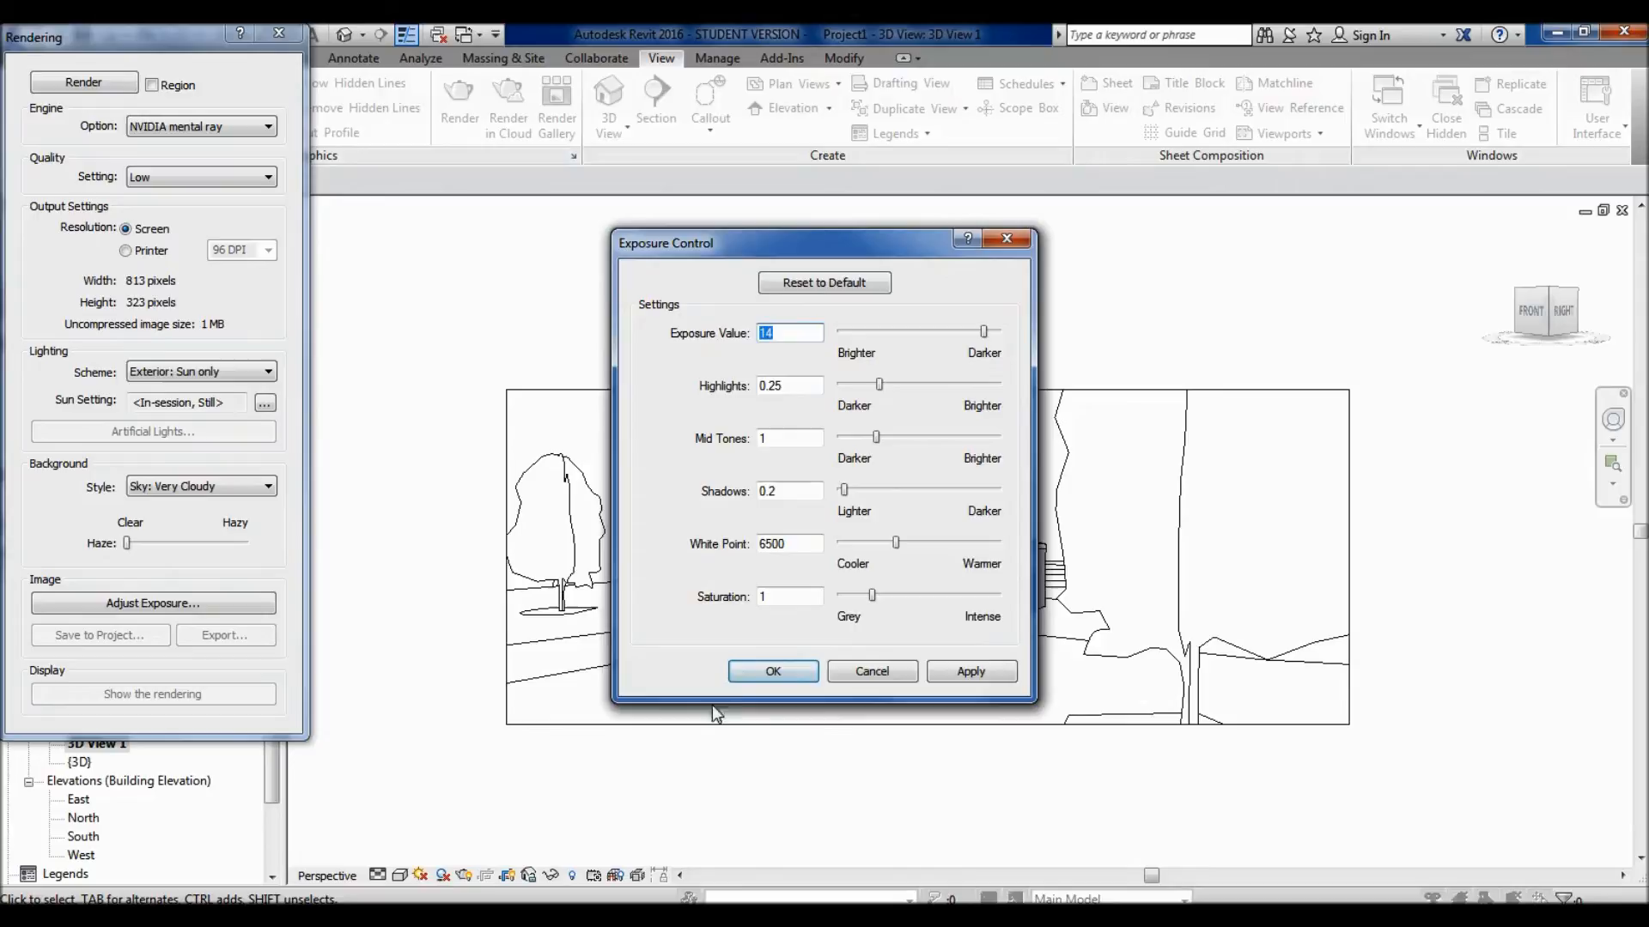
left_click(790, 674)
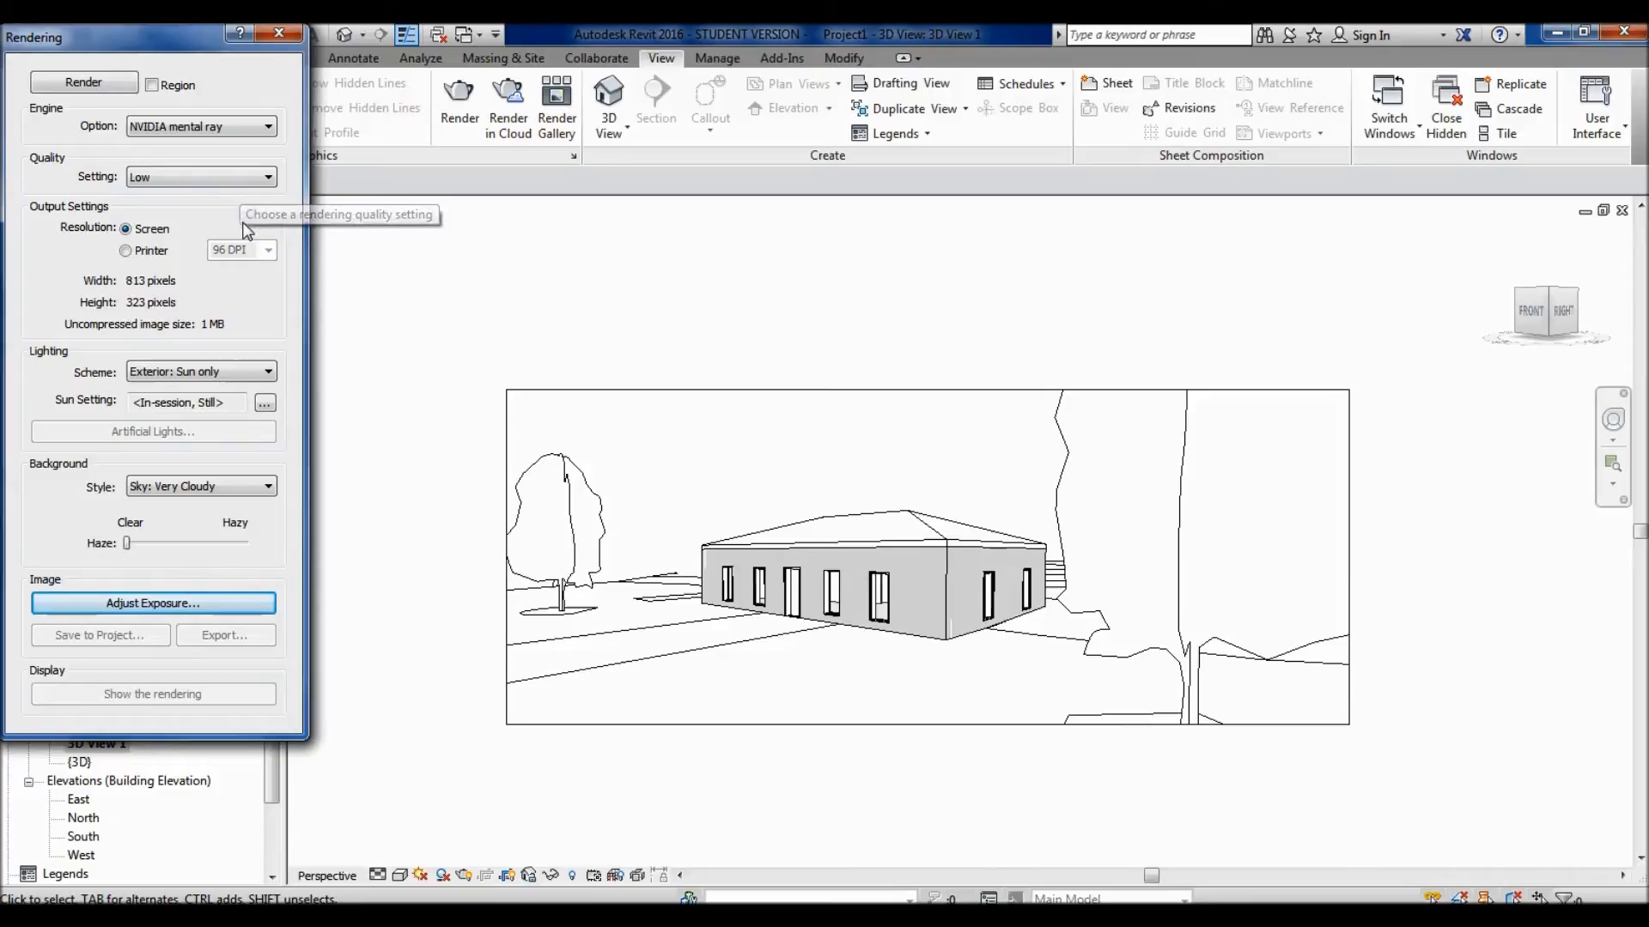
left_click(269, 178)
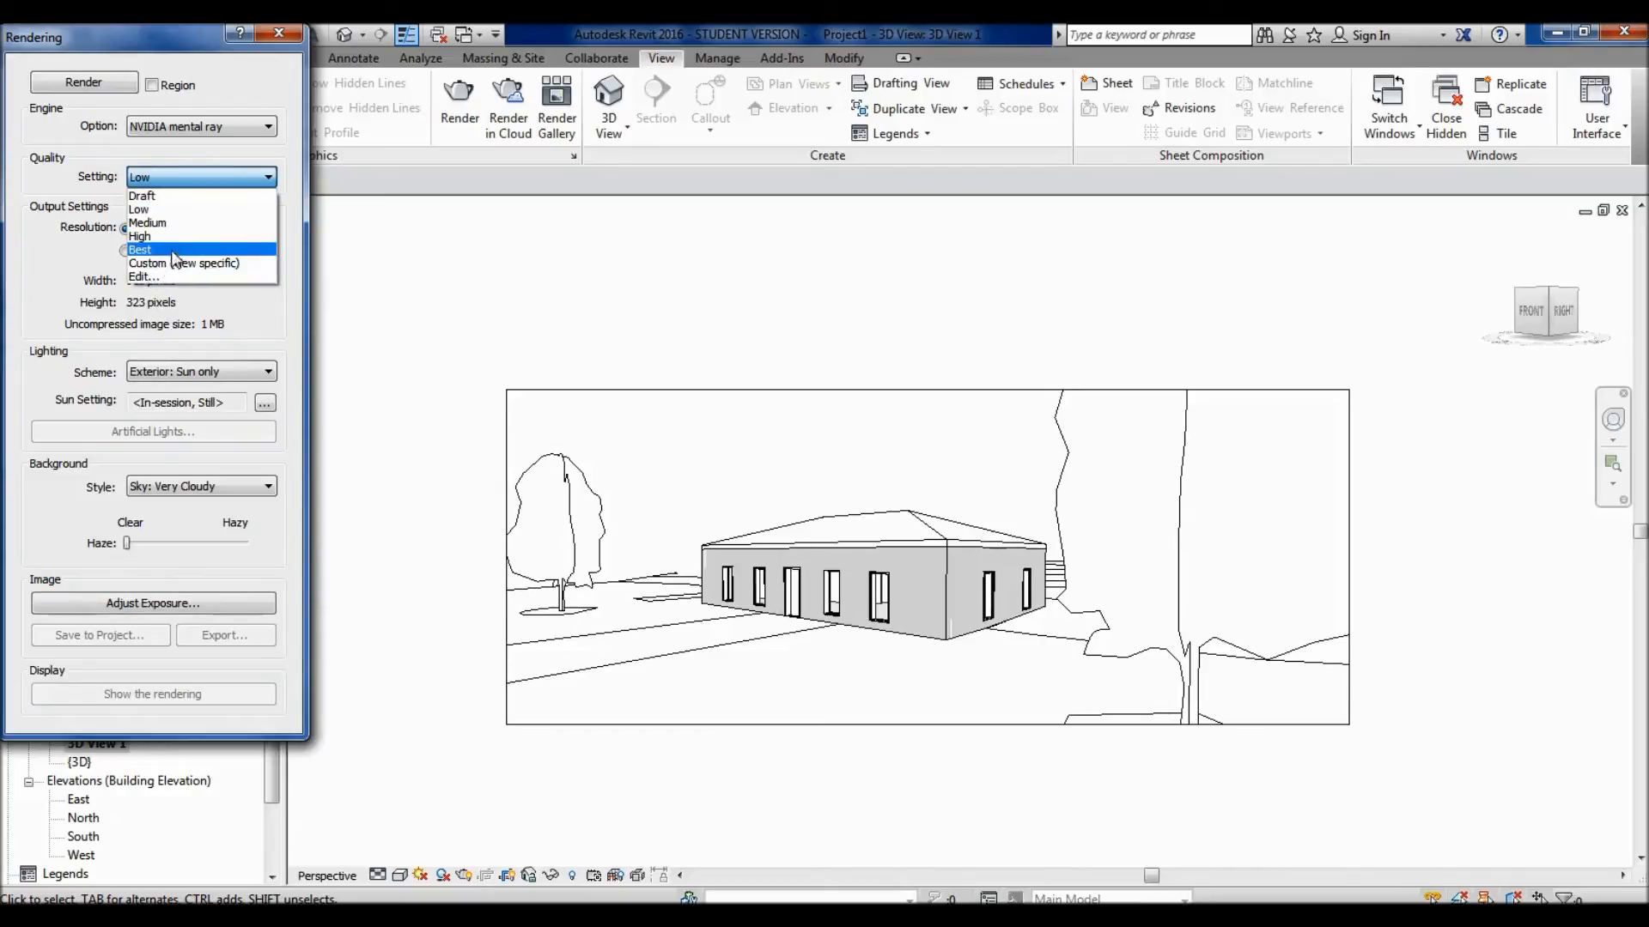
left_click(47, 163)
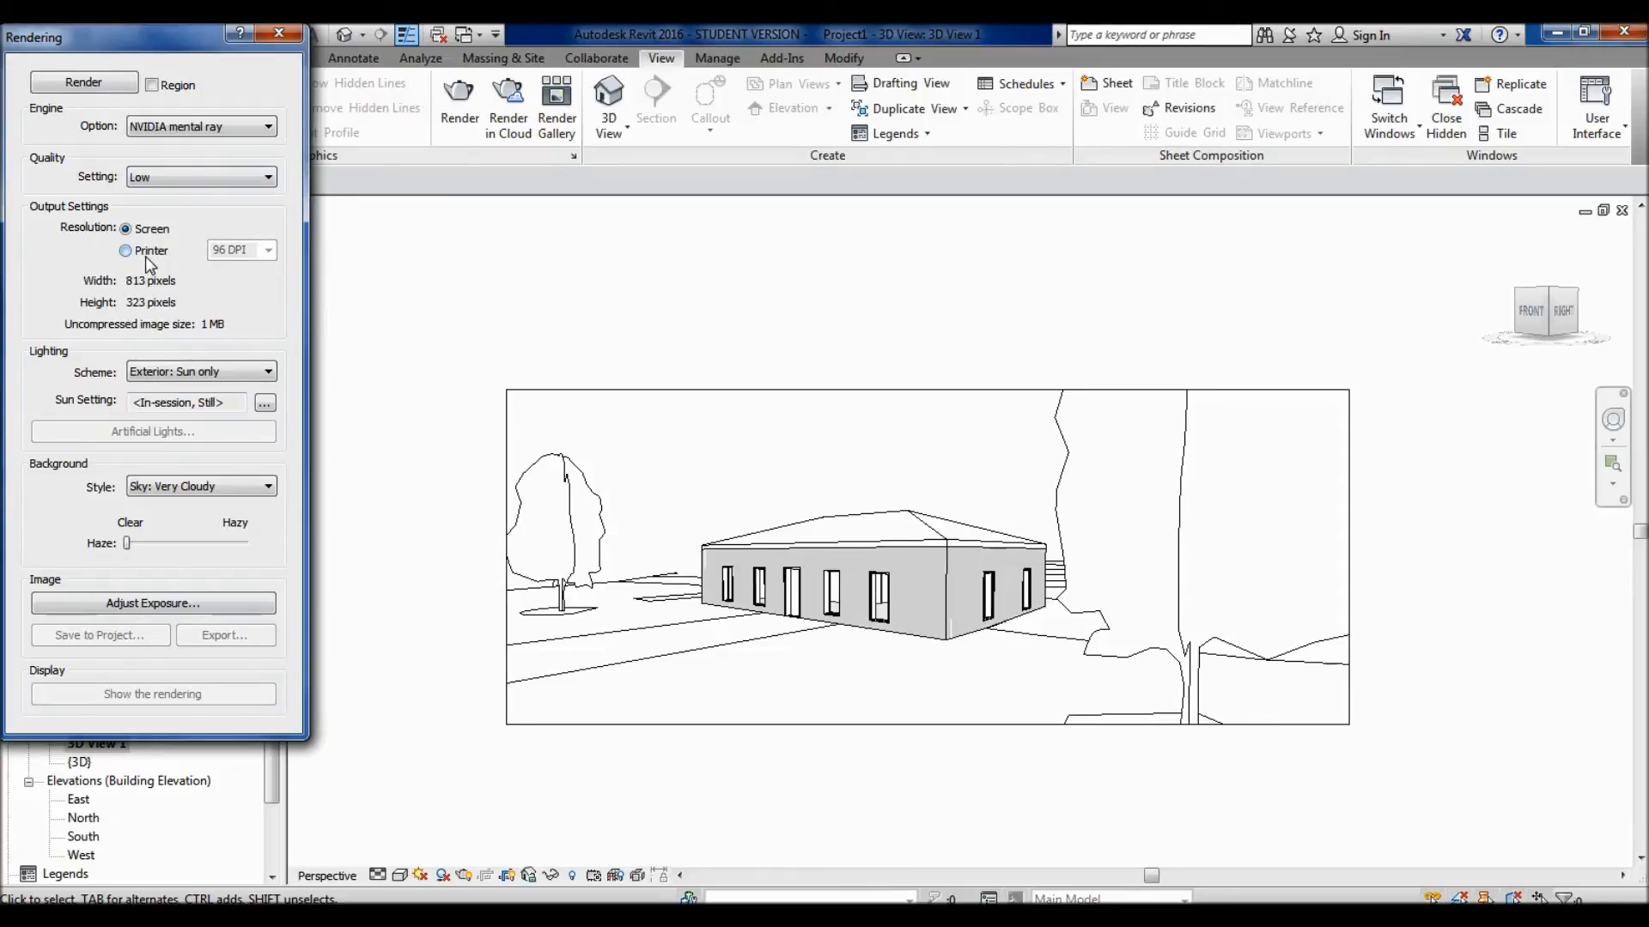
- Render the view, set the sun's time to 7:00 PM and render again
left_click(94, 85)
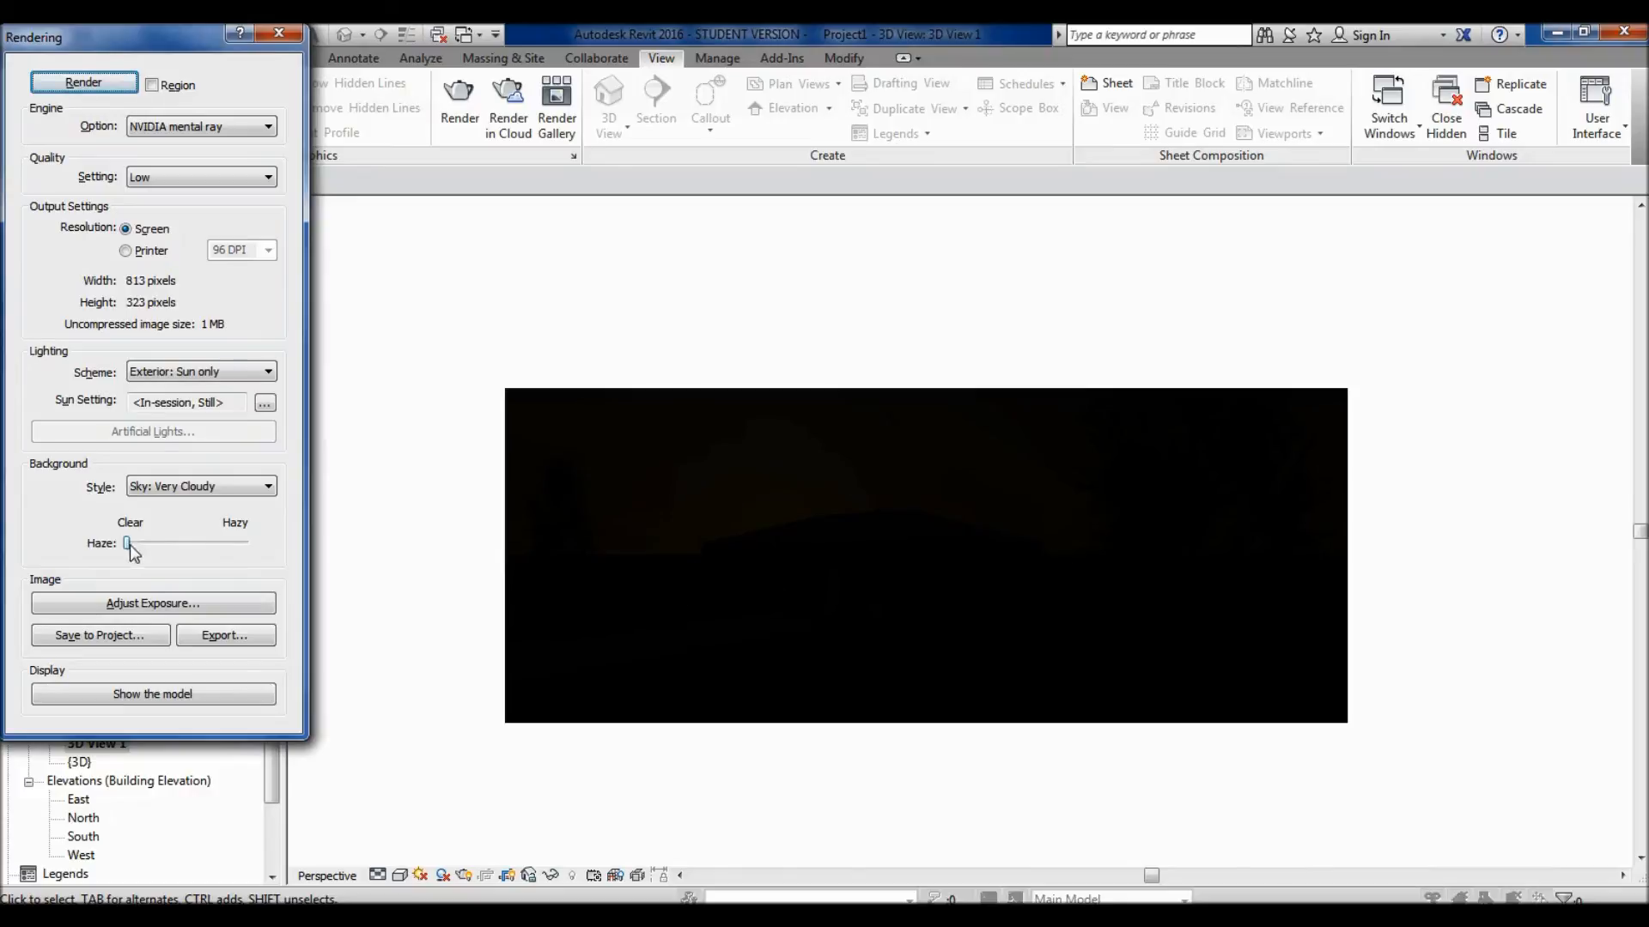
left_click(265, 403)
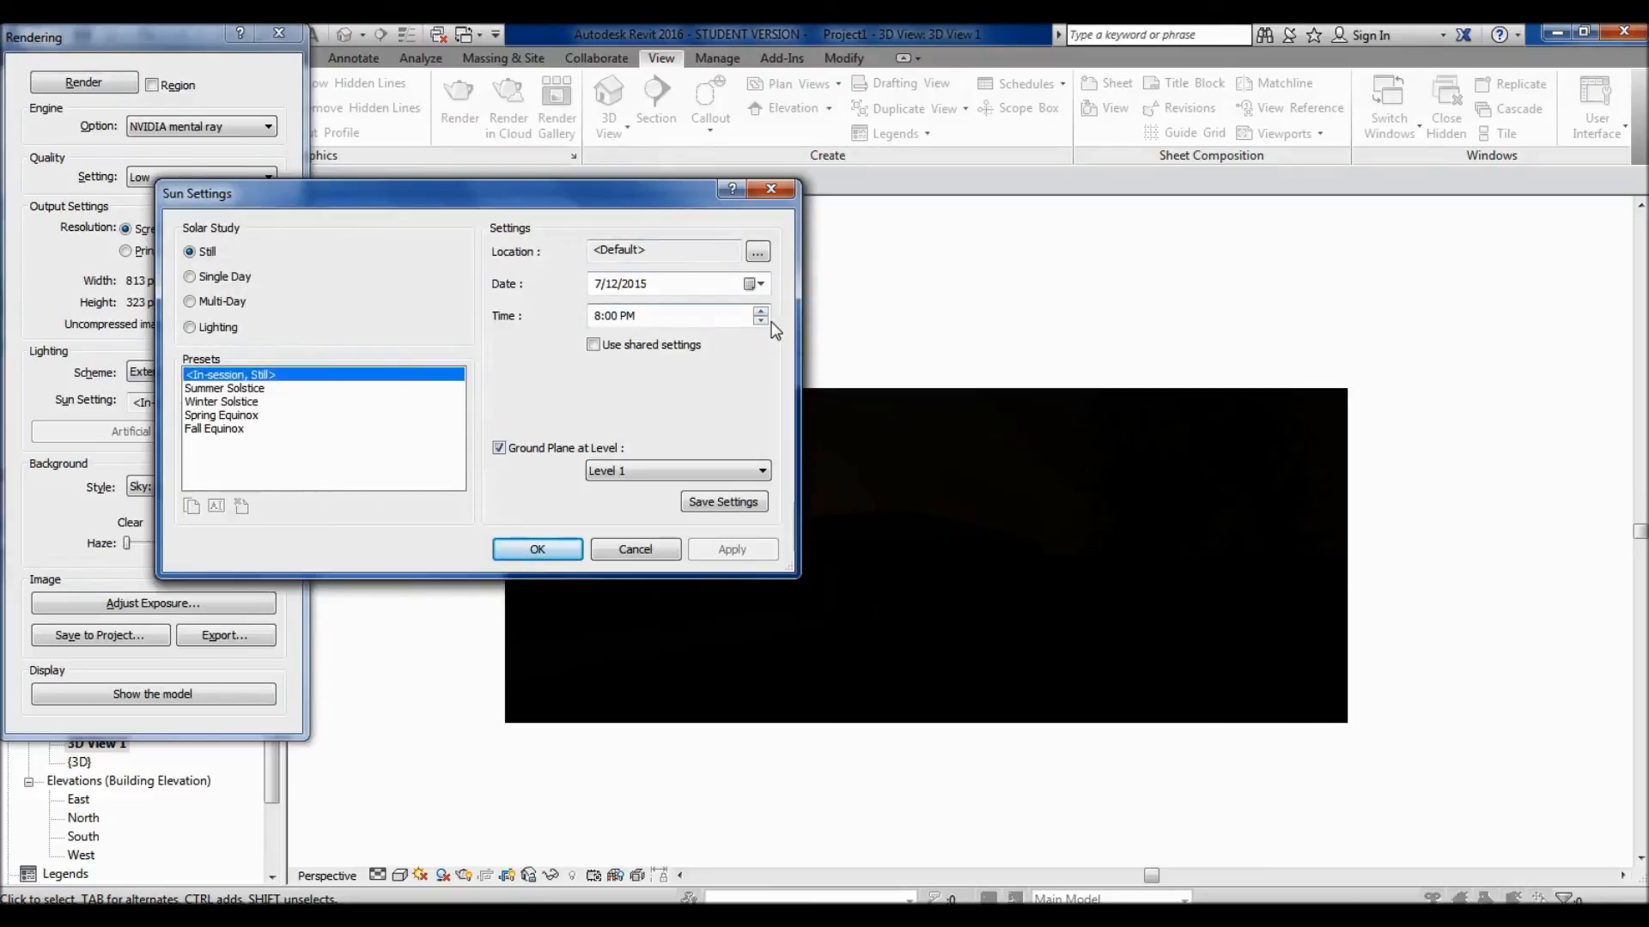
left_click(760, 320)
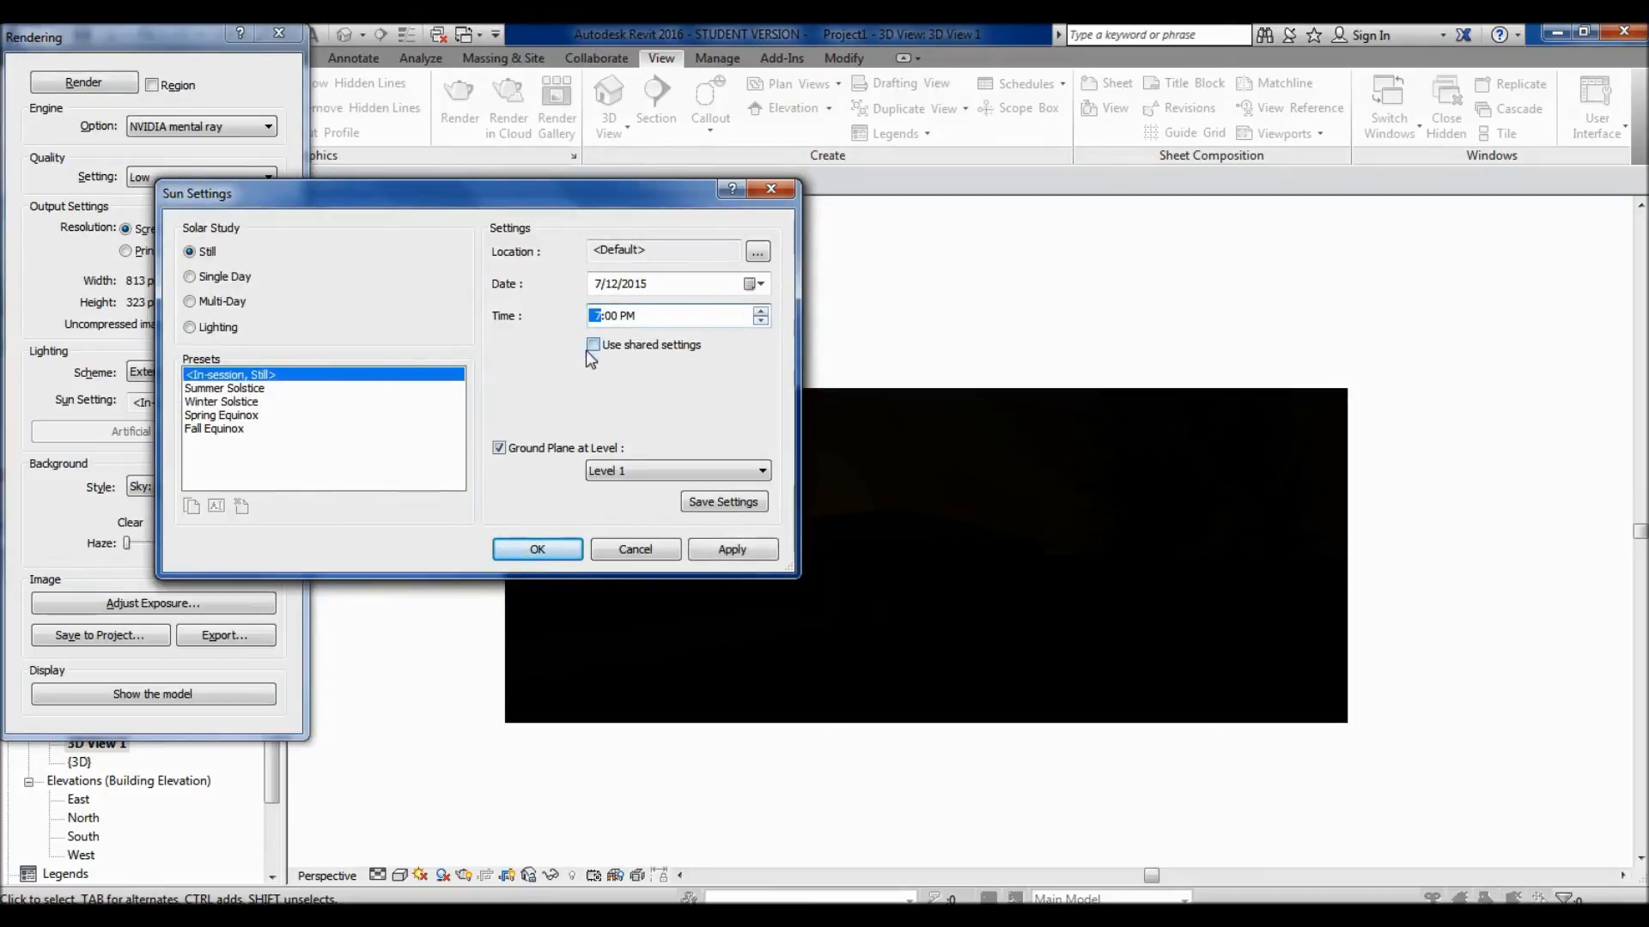
left_click(539, 549)
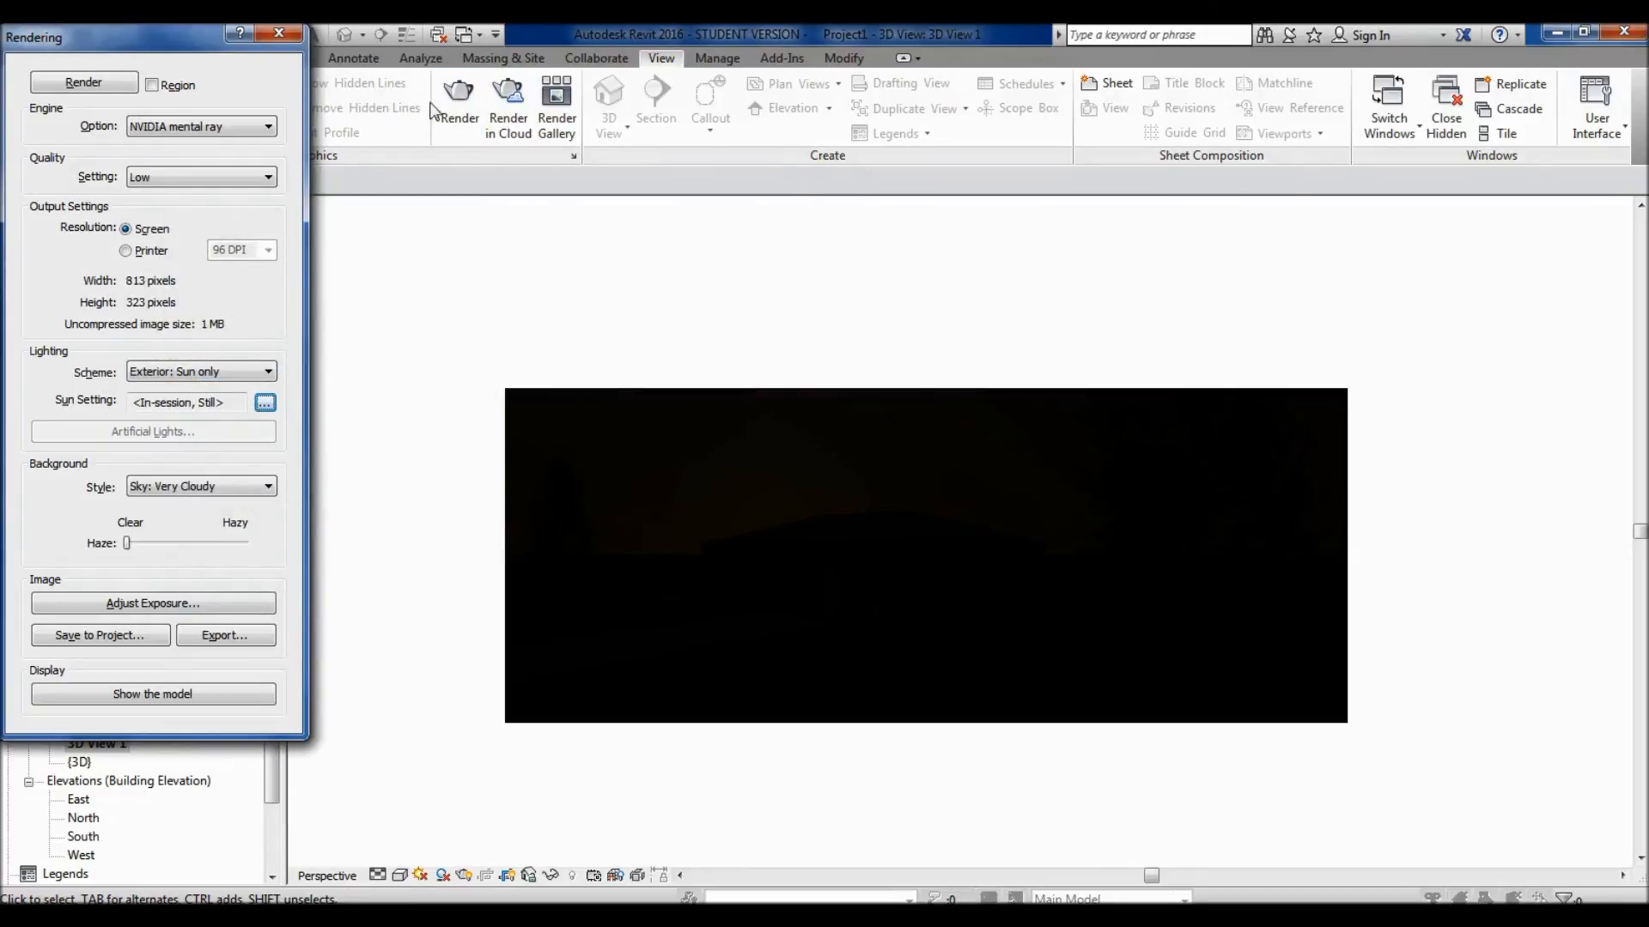
left_click(119, 89)
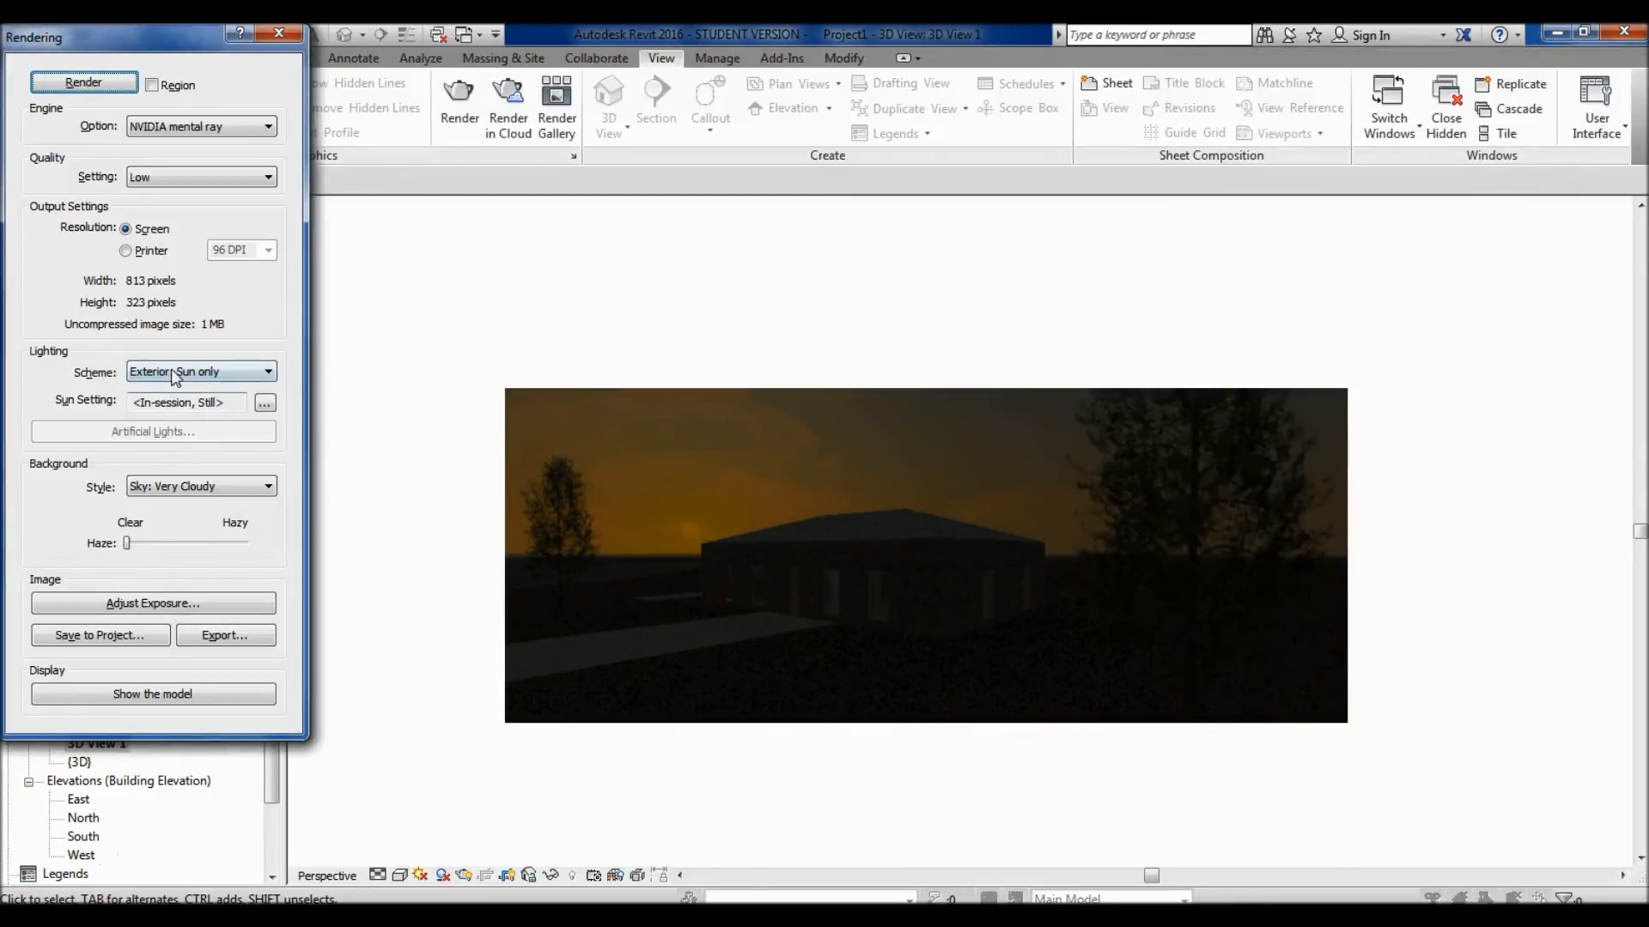
- Set the sun's time to 6:00 PM and render the view again
left_click(265, 403)
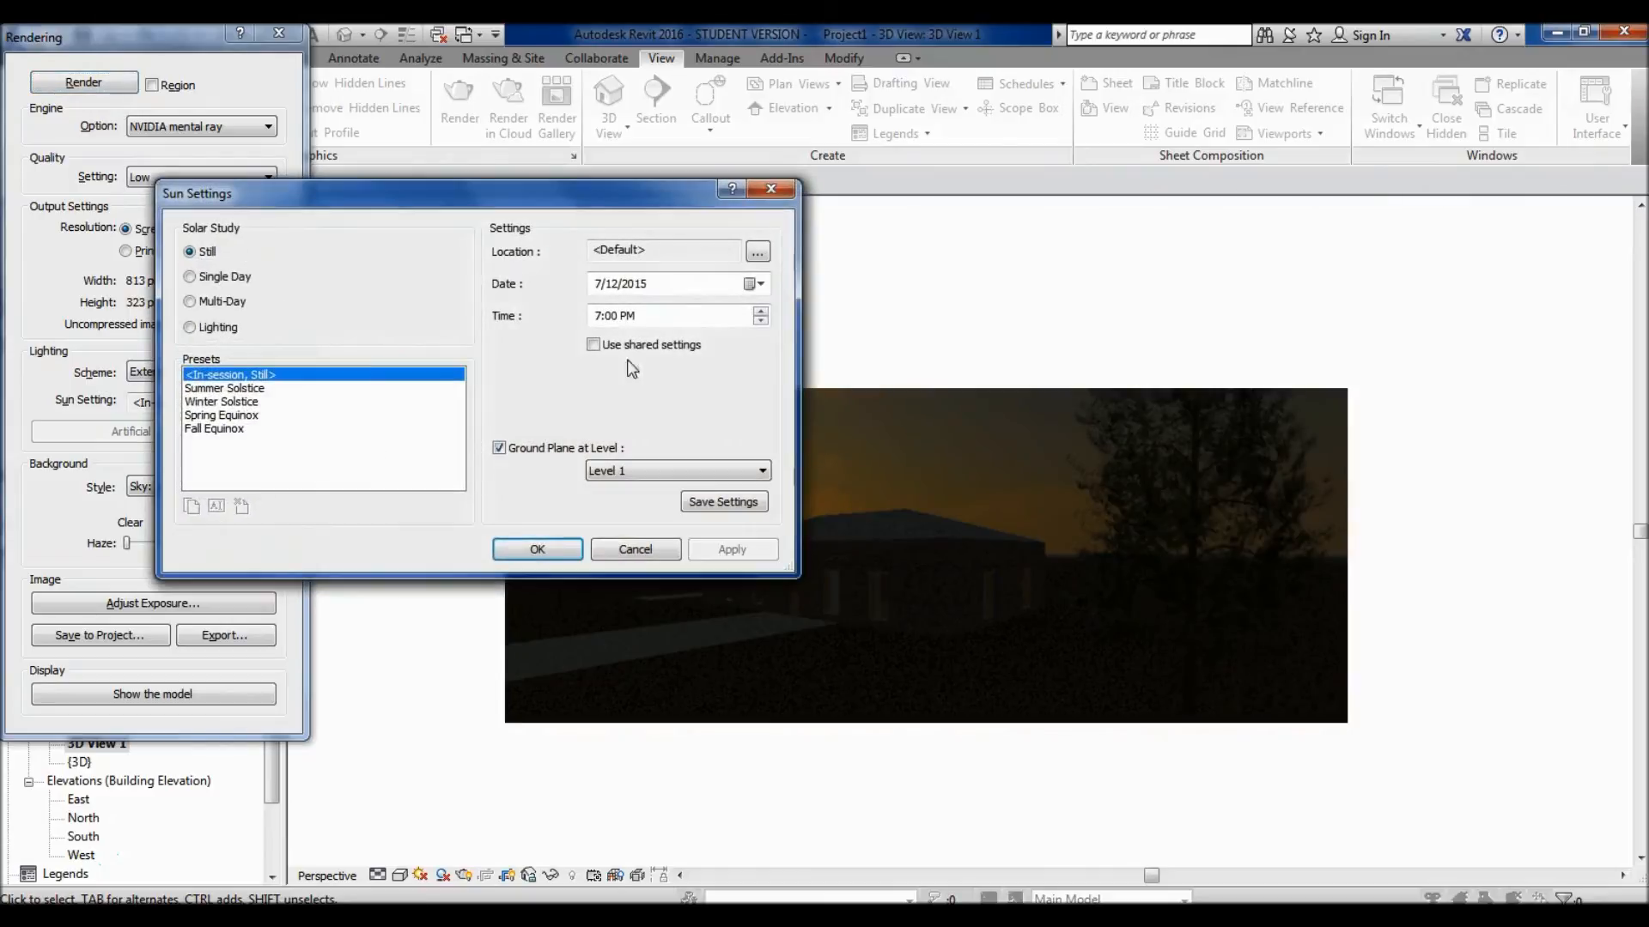
left_click(761, 321)
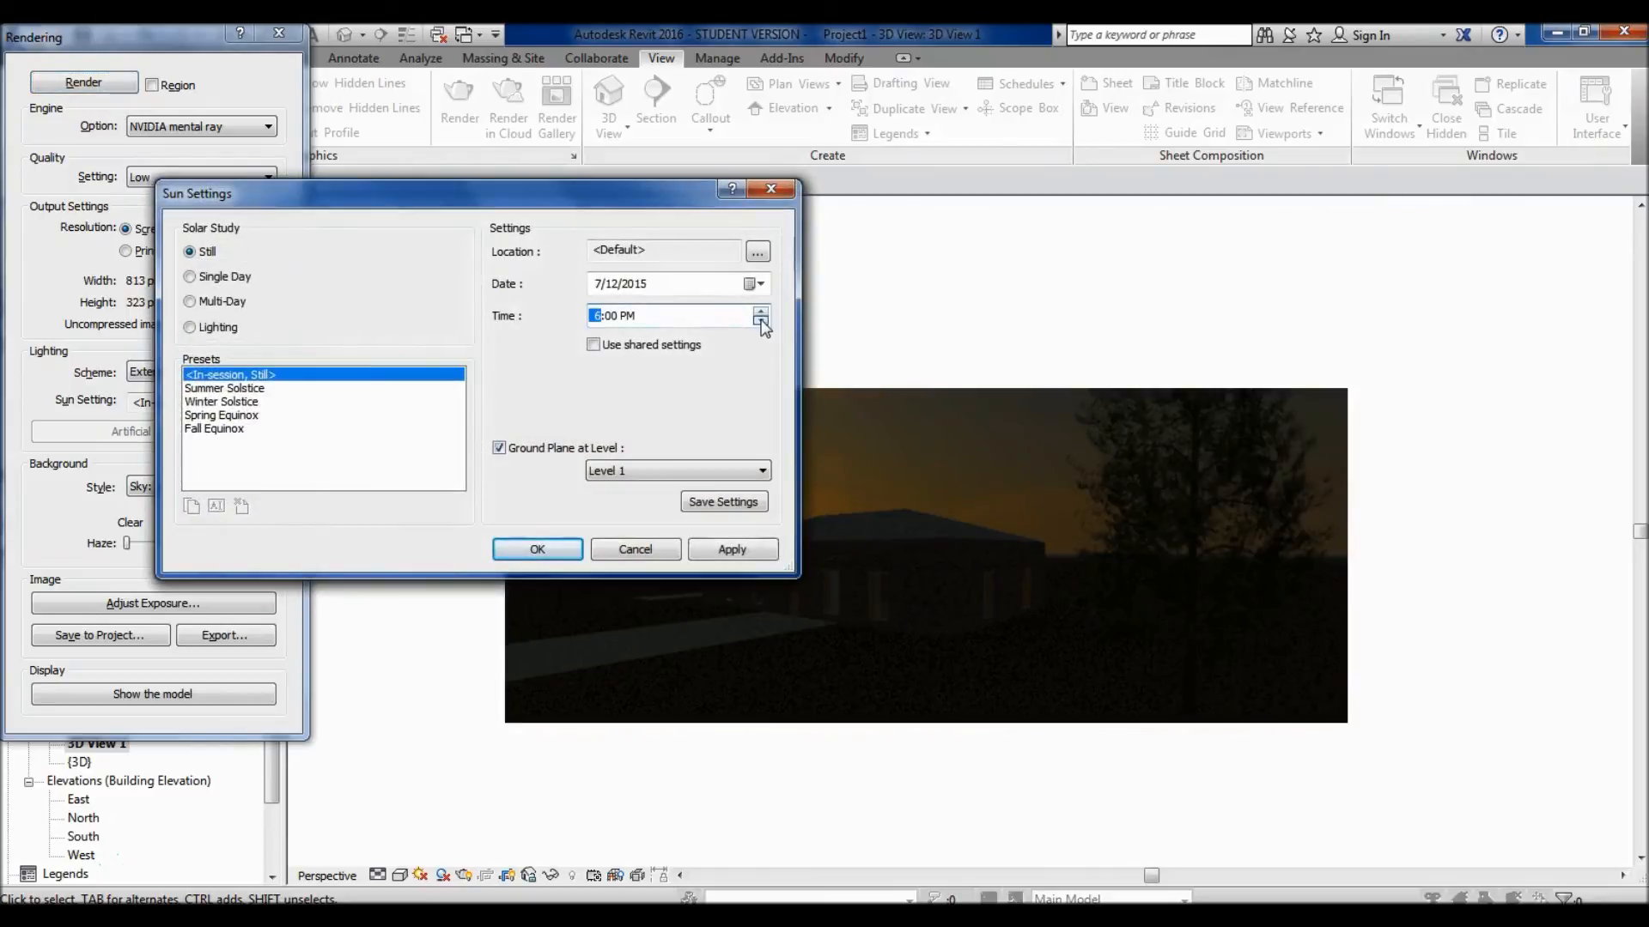
left_click(536, 550)
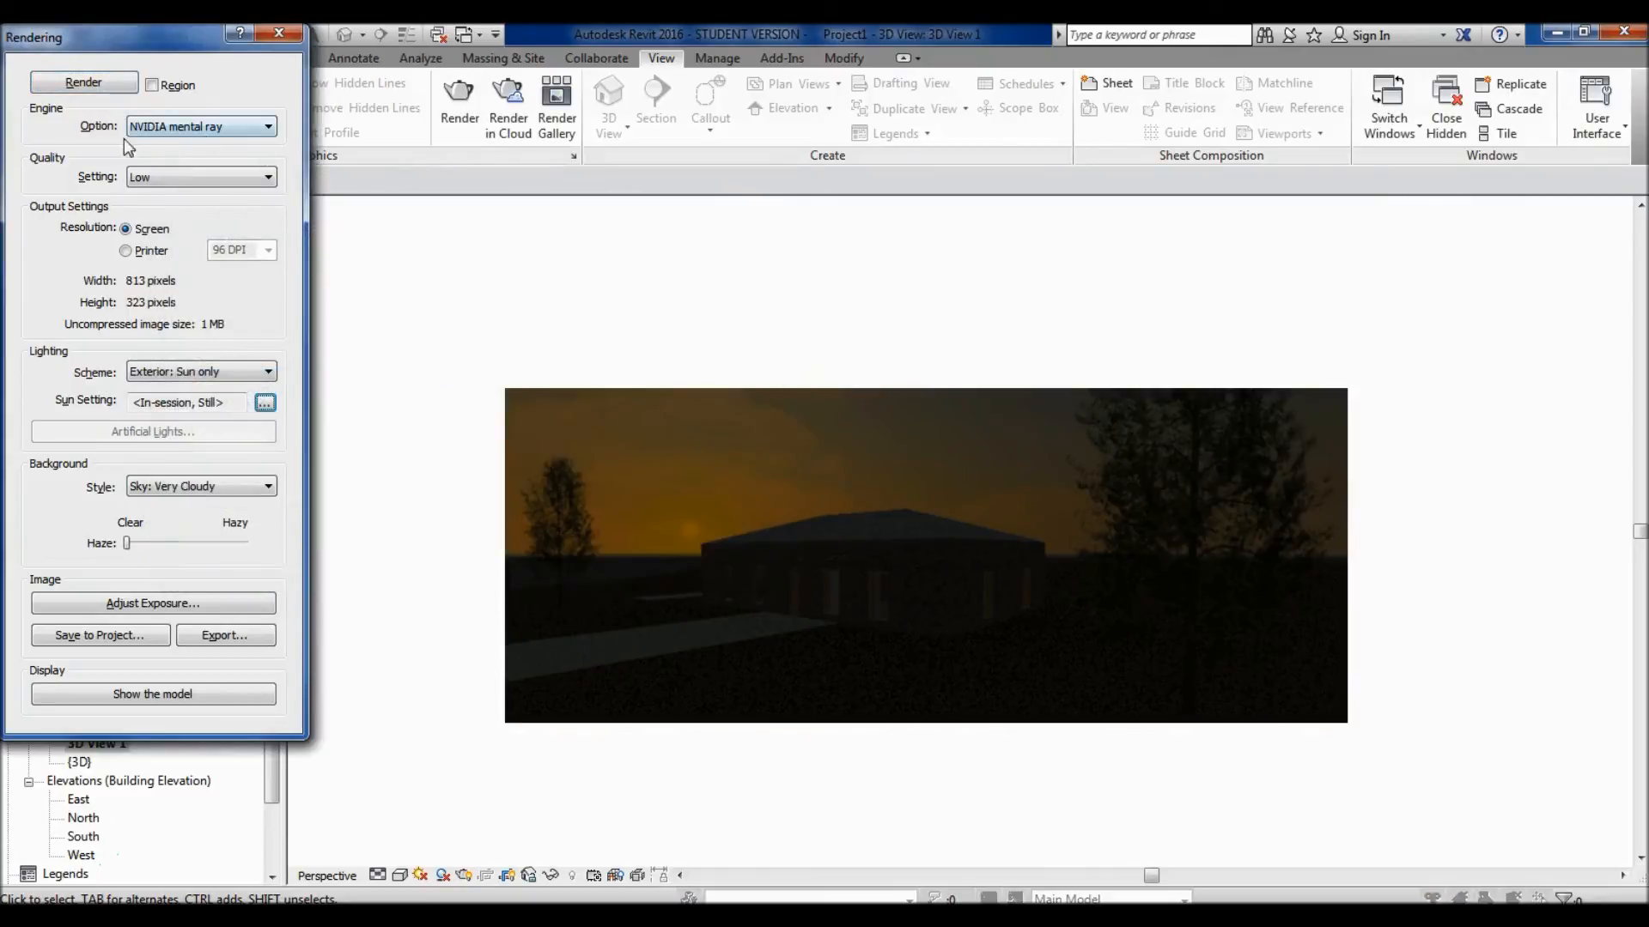
left_click(92, 82)
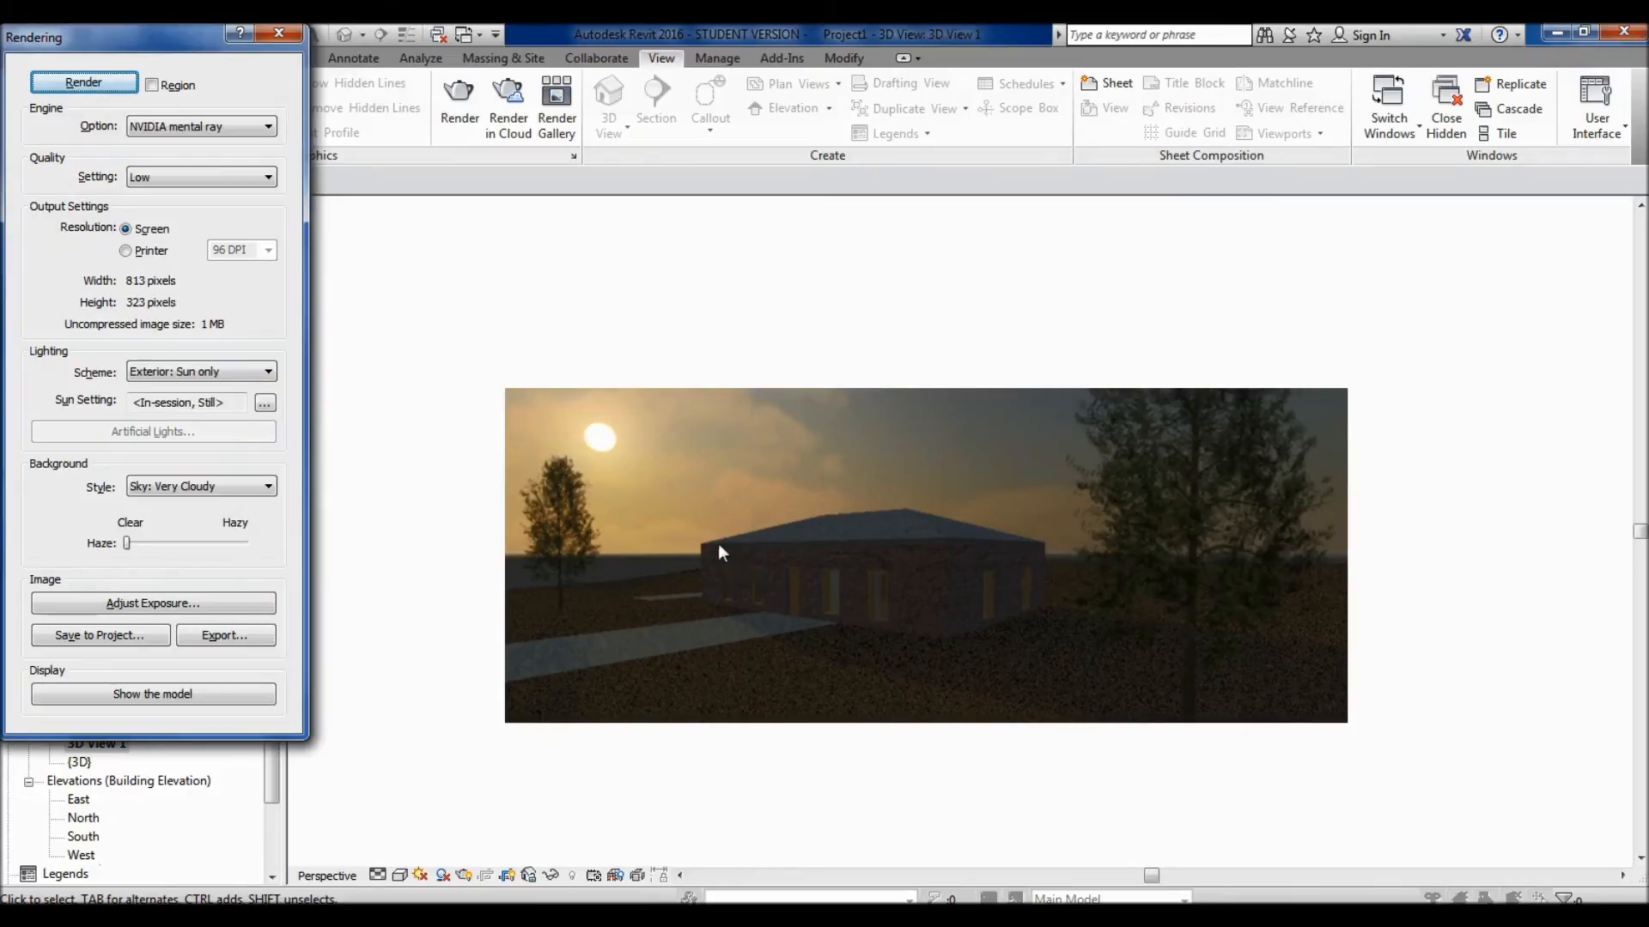
- Examine the rendered house up close and as a whole, checking the walls, roof, ground and sky
left_click(769, 841)
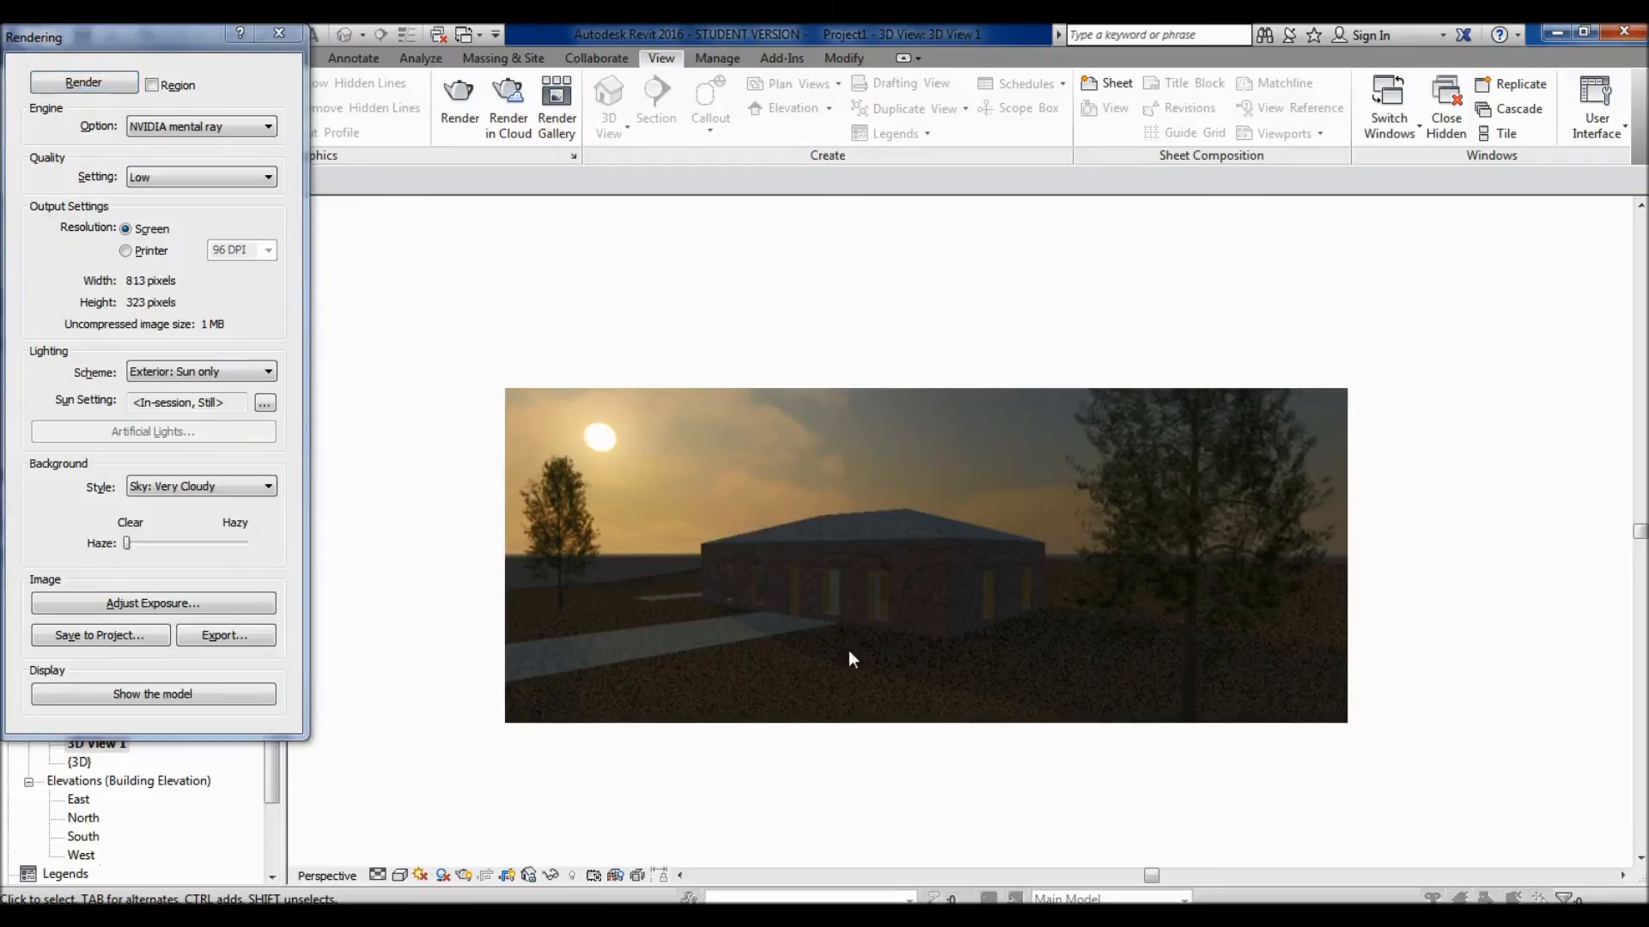
scroll(847, 648, "up", 2)
scroll(845, 651, "down", 1)
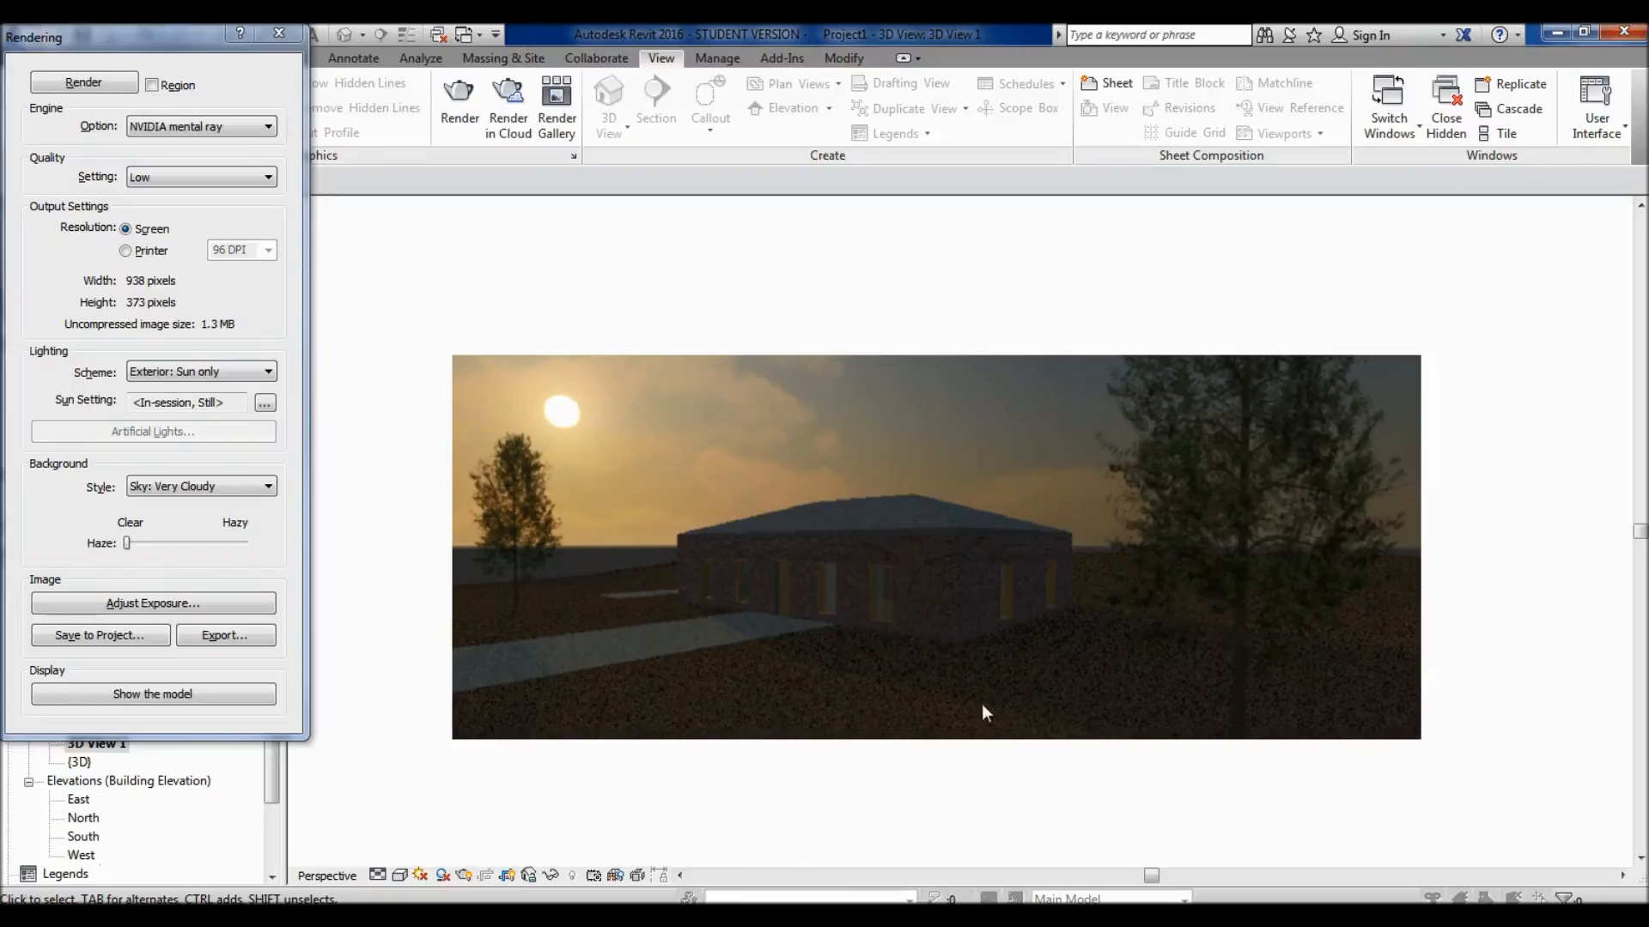
scroll(866, 684, "up", 2)
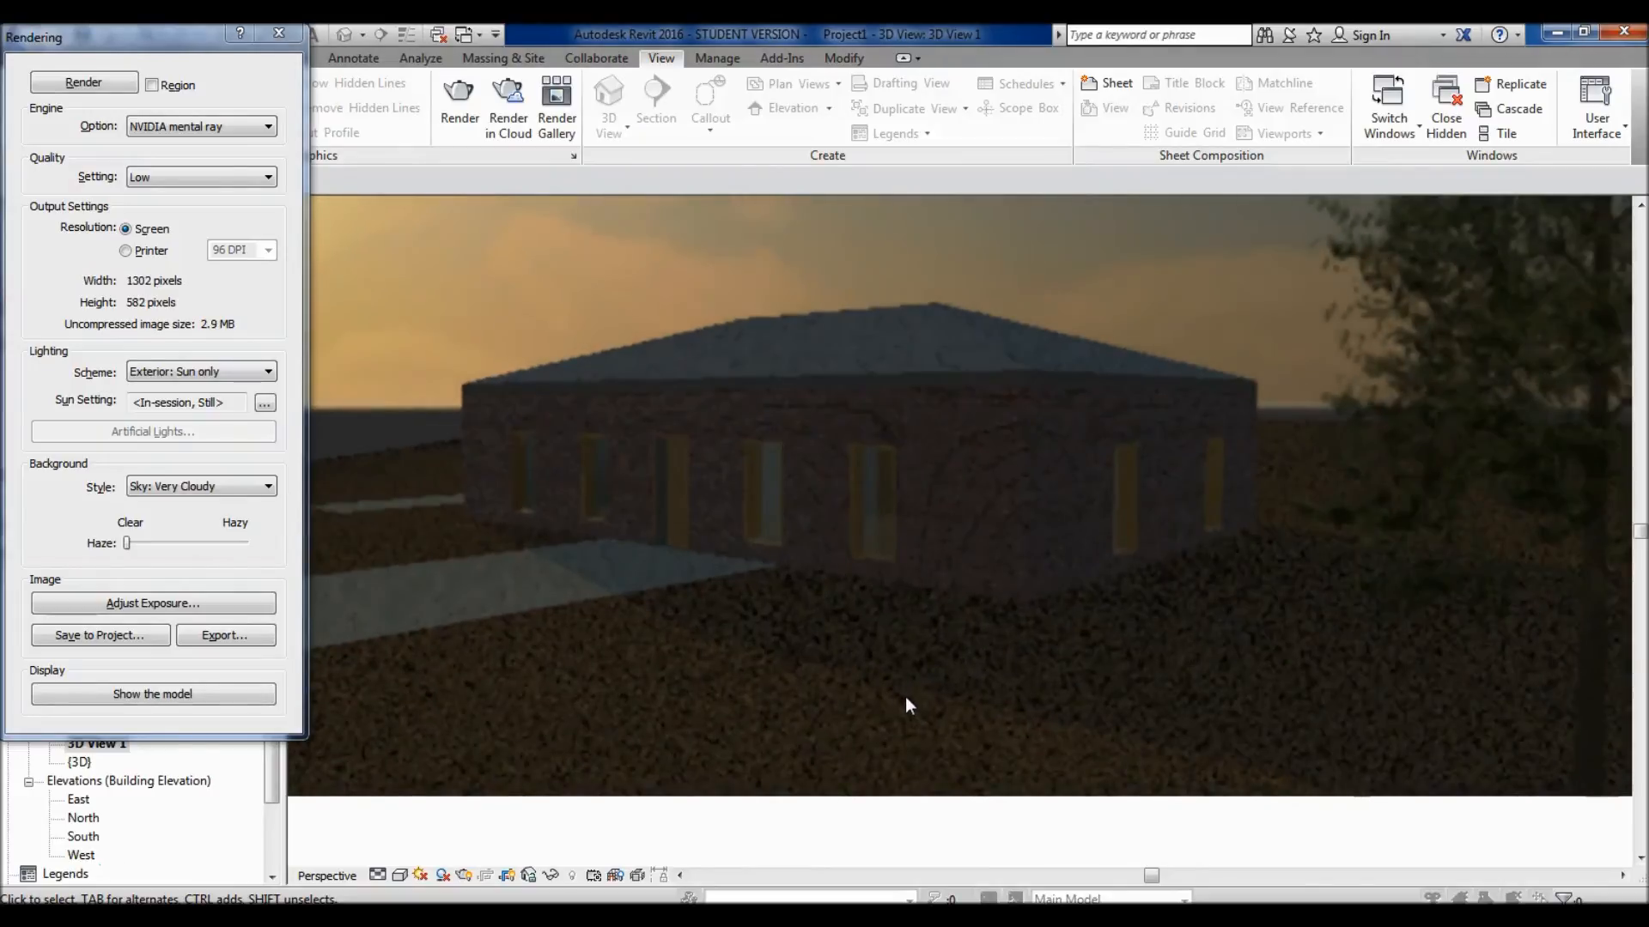
scroll(907, 699, "down", 1)
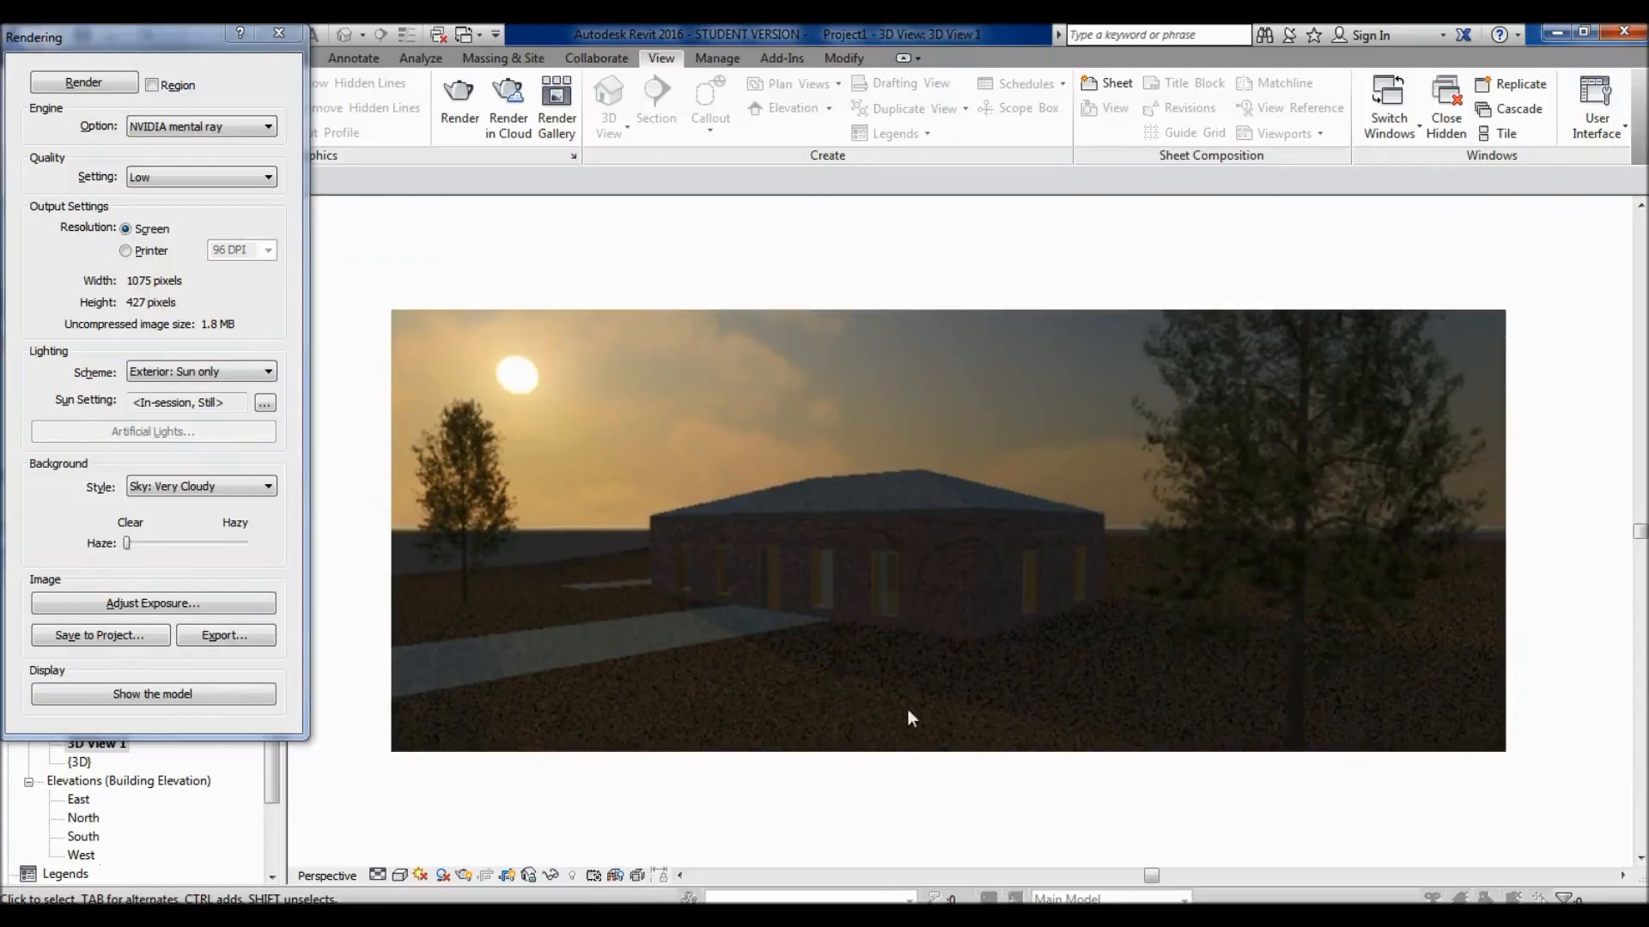
scroll(889, 713, "up", 1)
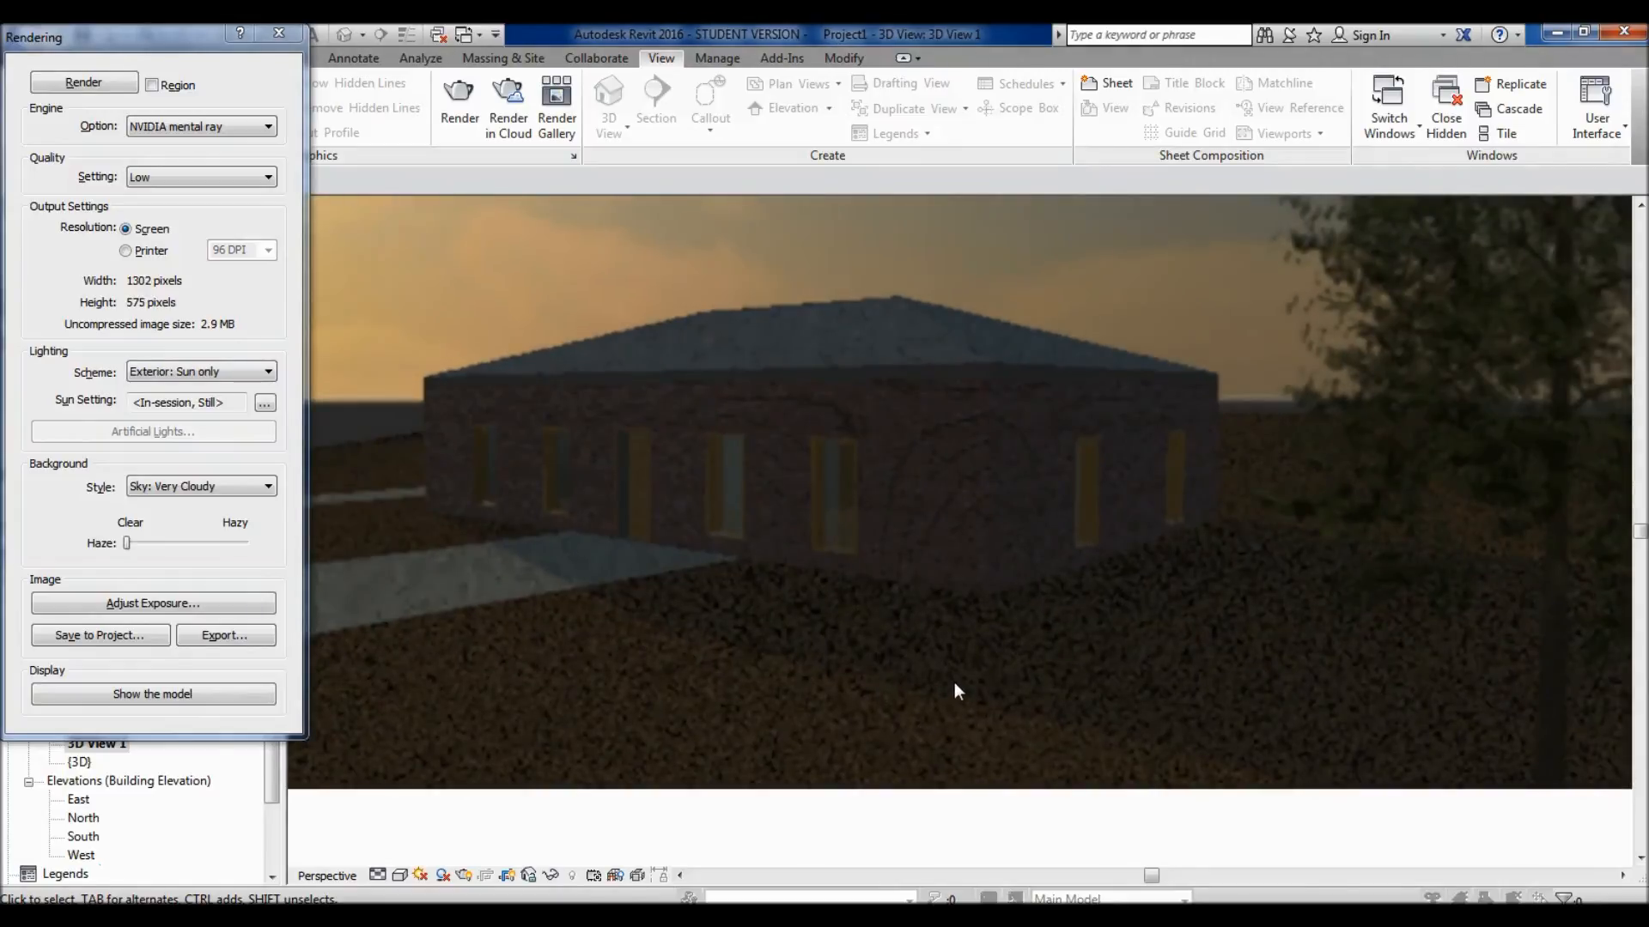
scroll(951, 687, "down", 1)
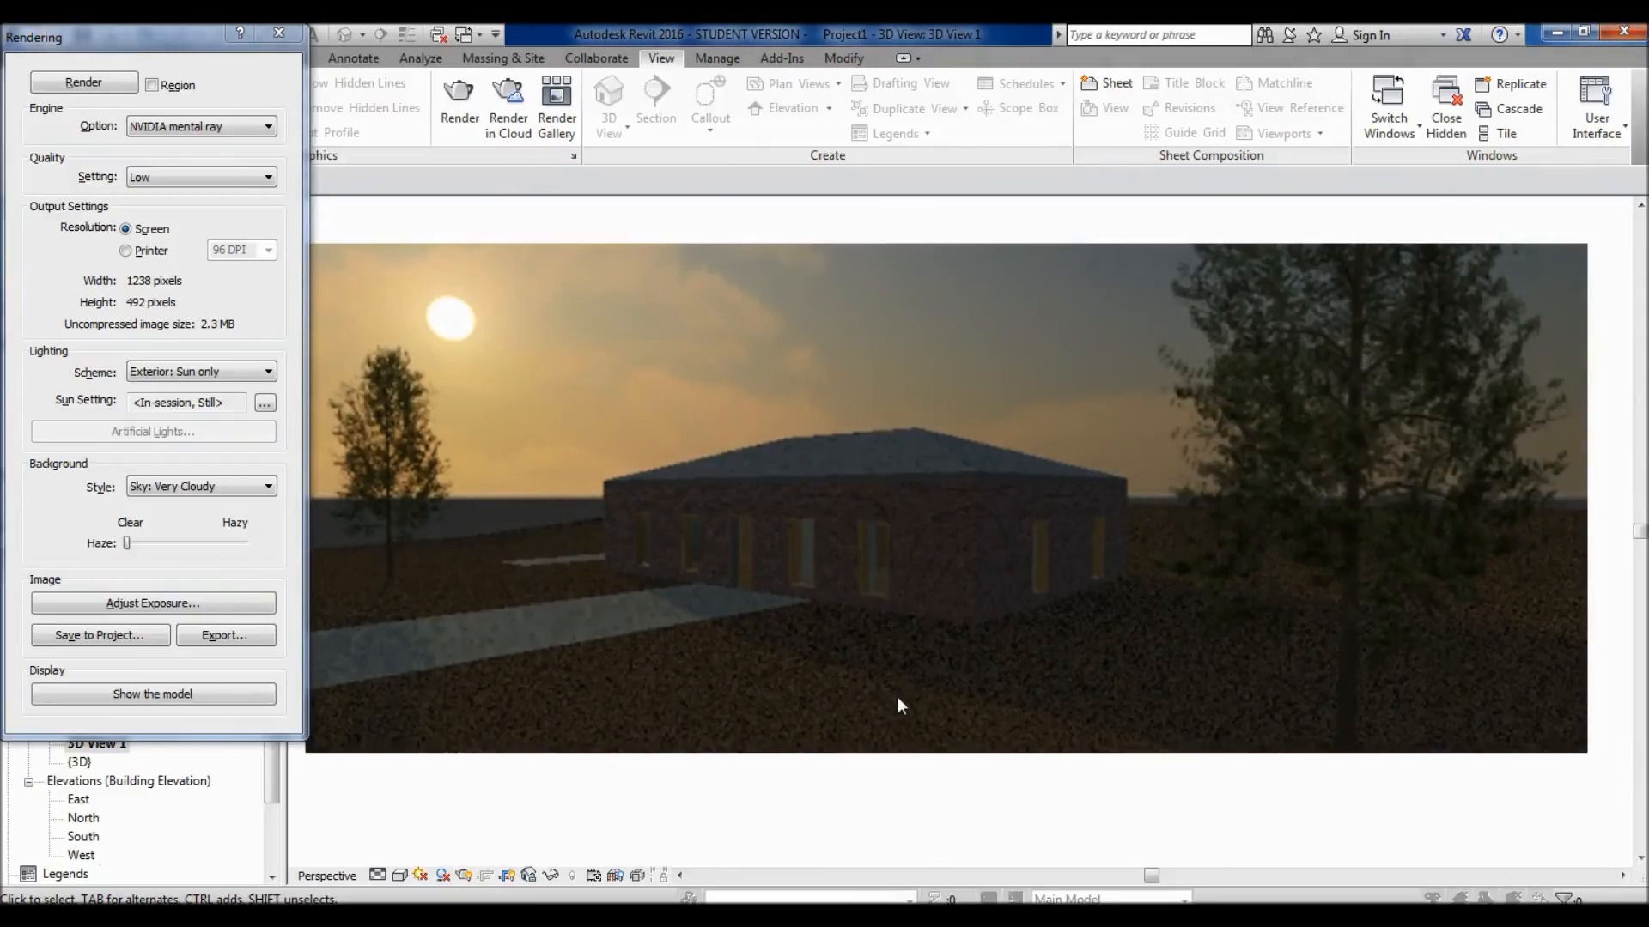
scroll(929, 661, "up", 1)
middle_click_drag(949, 408, 1079, 554)
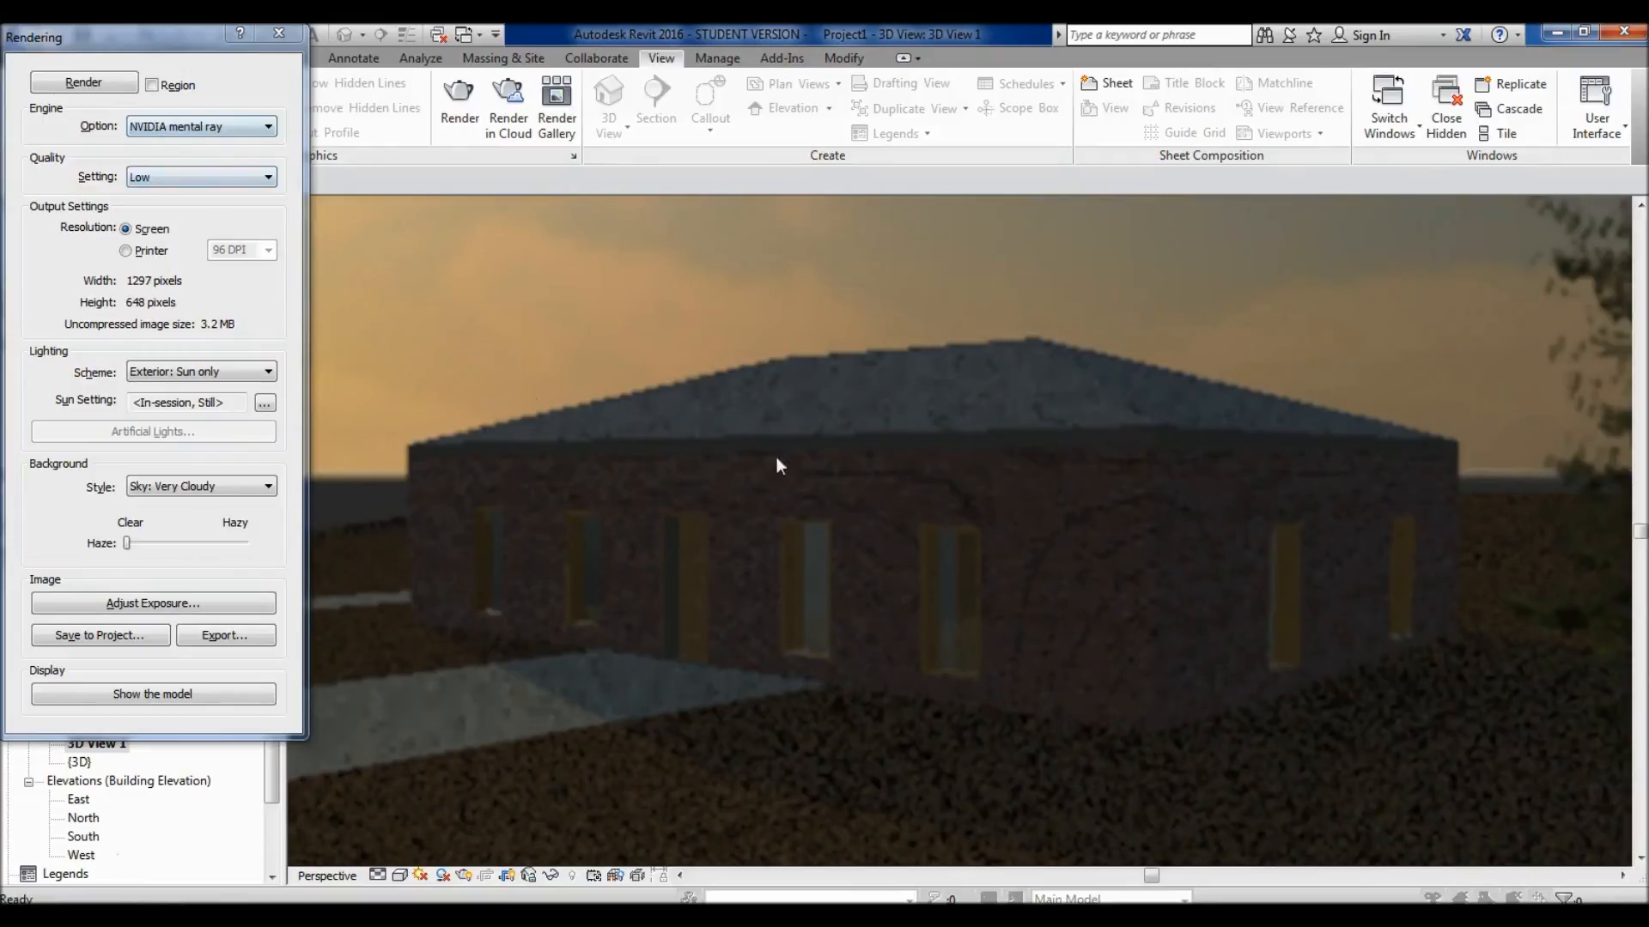
scroll(948, 504, "down", 1)
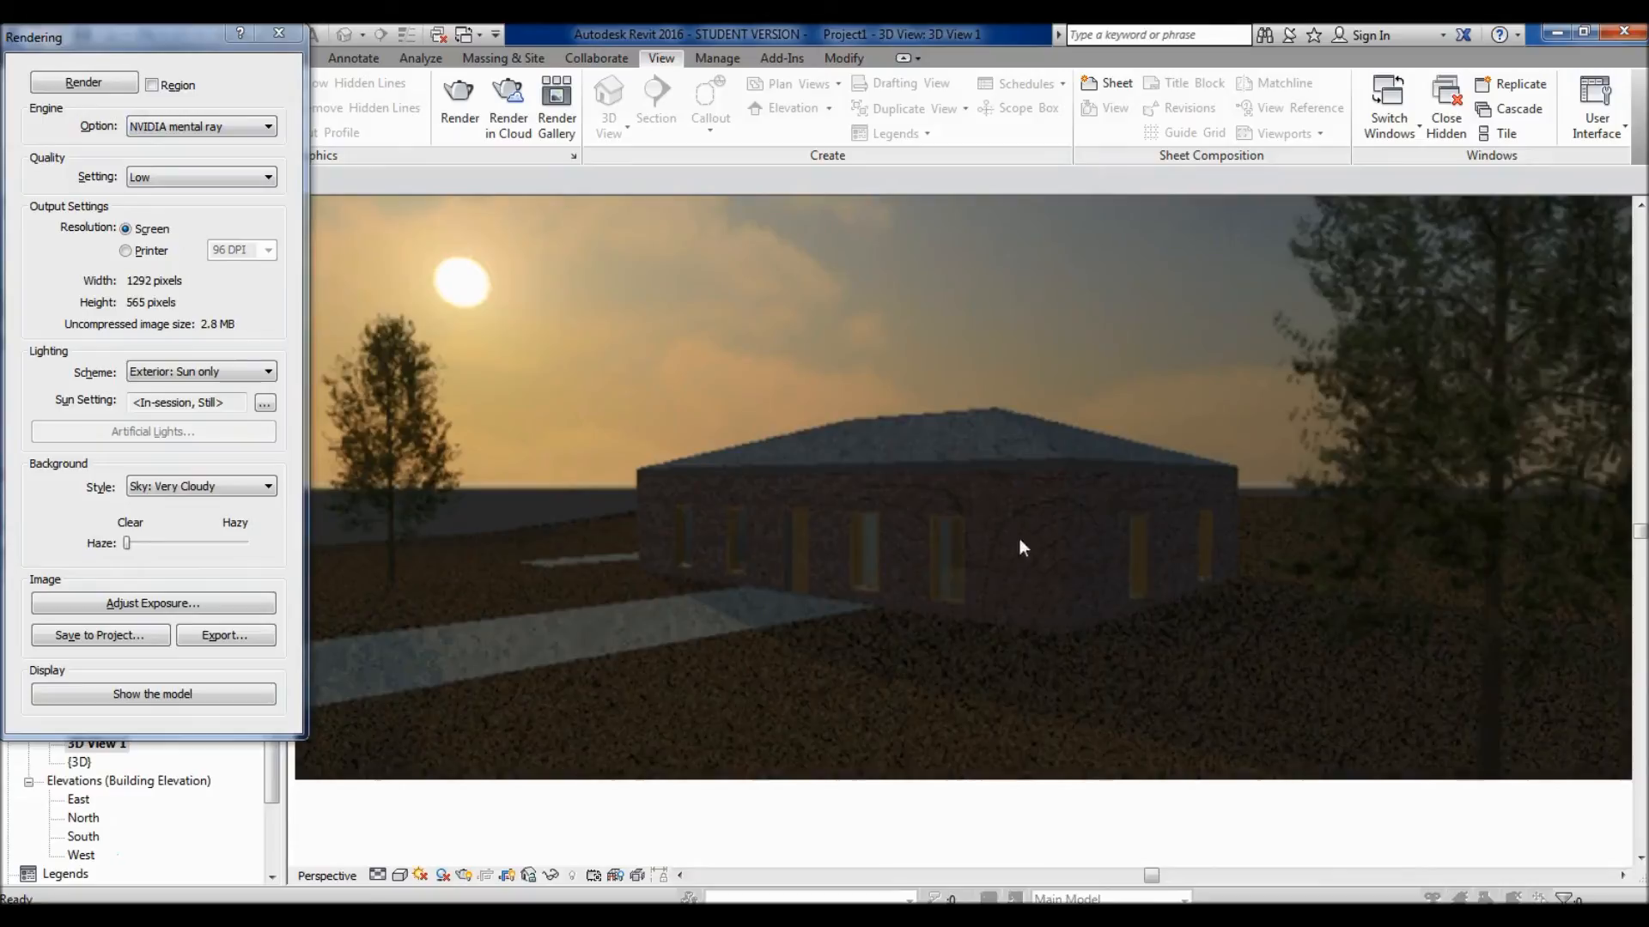
scroll(996, 495, "up", 2)
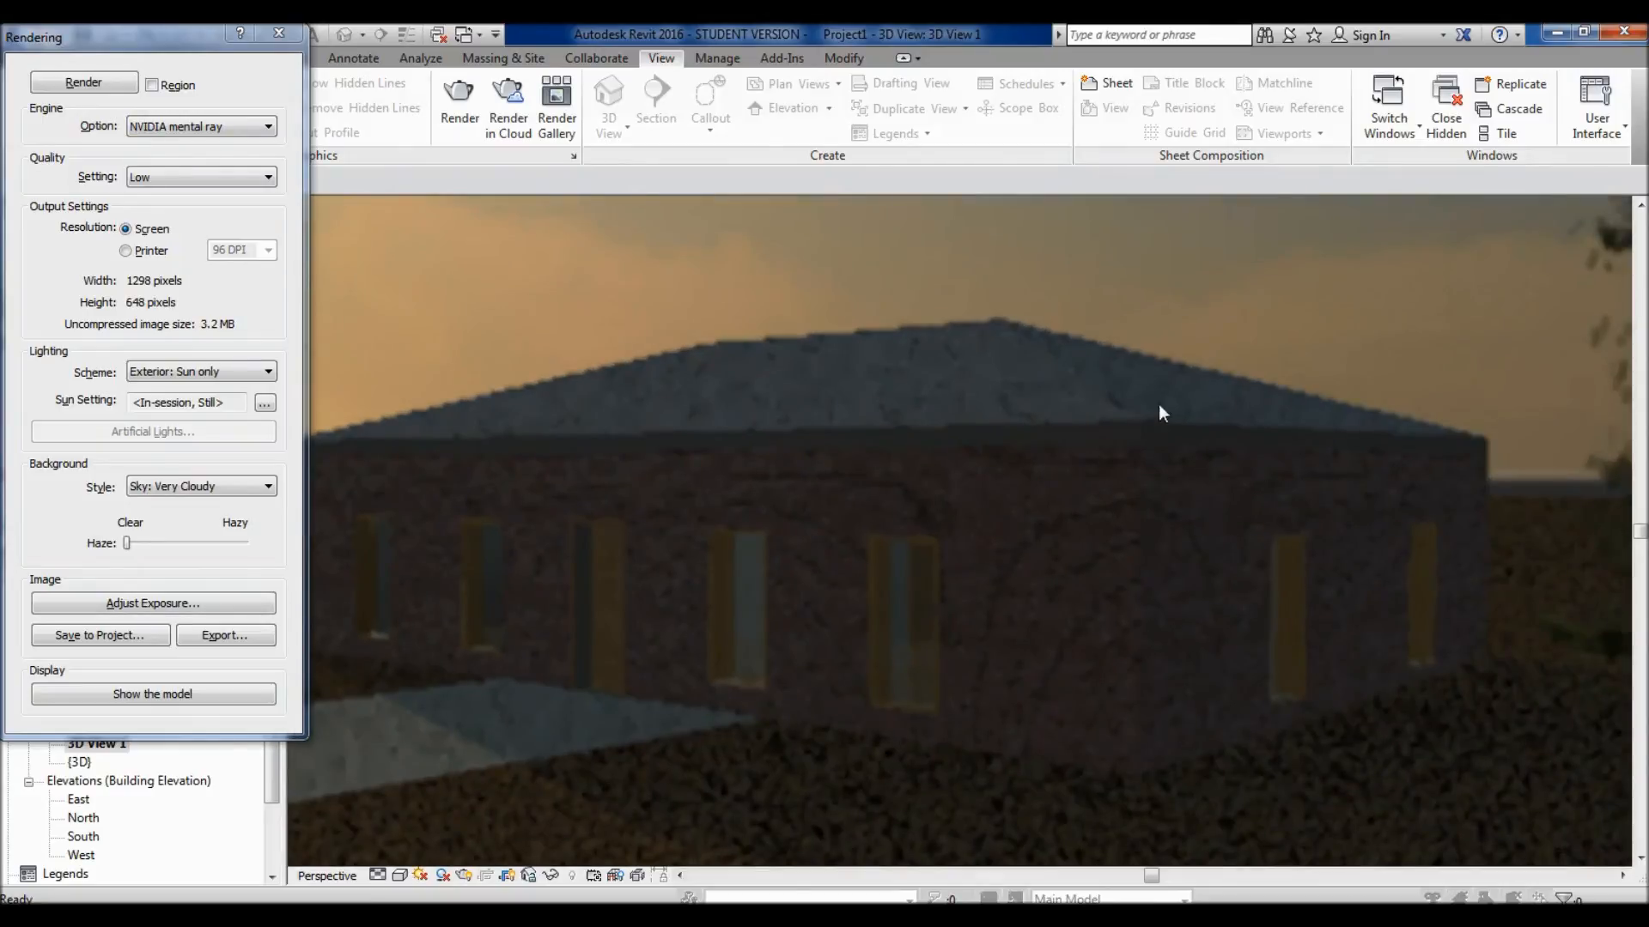
scroll(1224, 399, "down", 1)
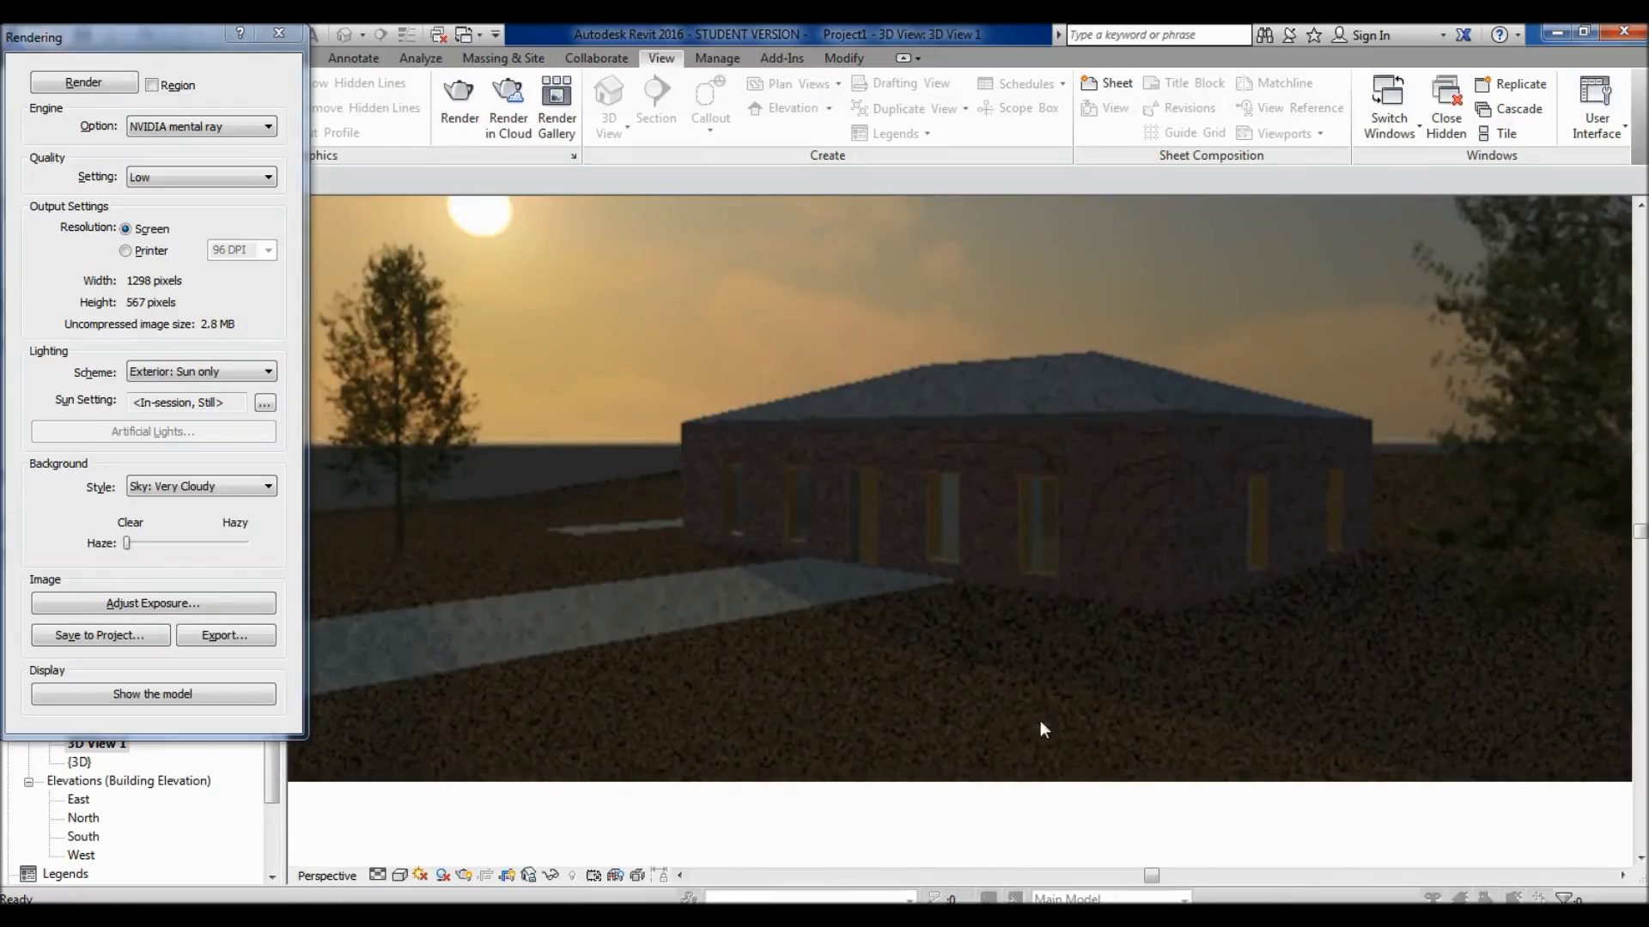
scroll(1131, 536, "down", 2)
middle_click_drag(1321, 613, 1074, 601)
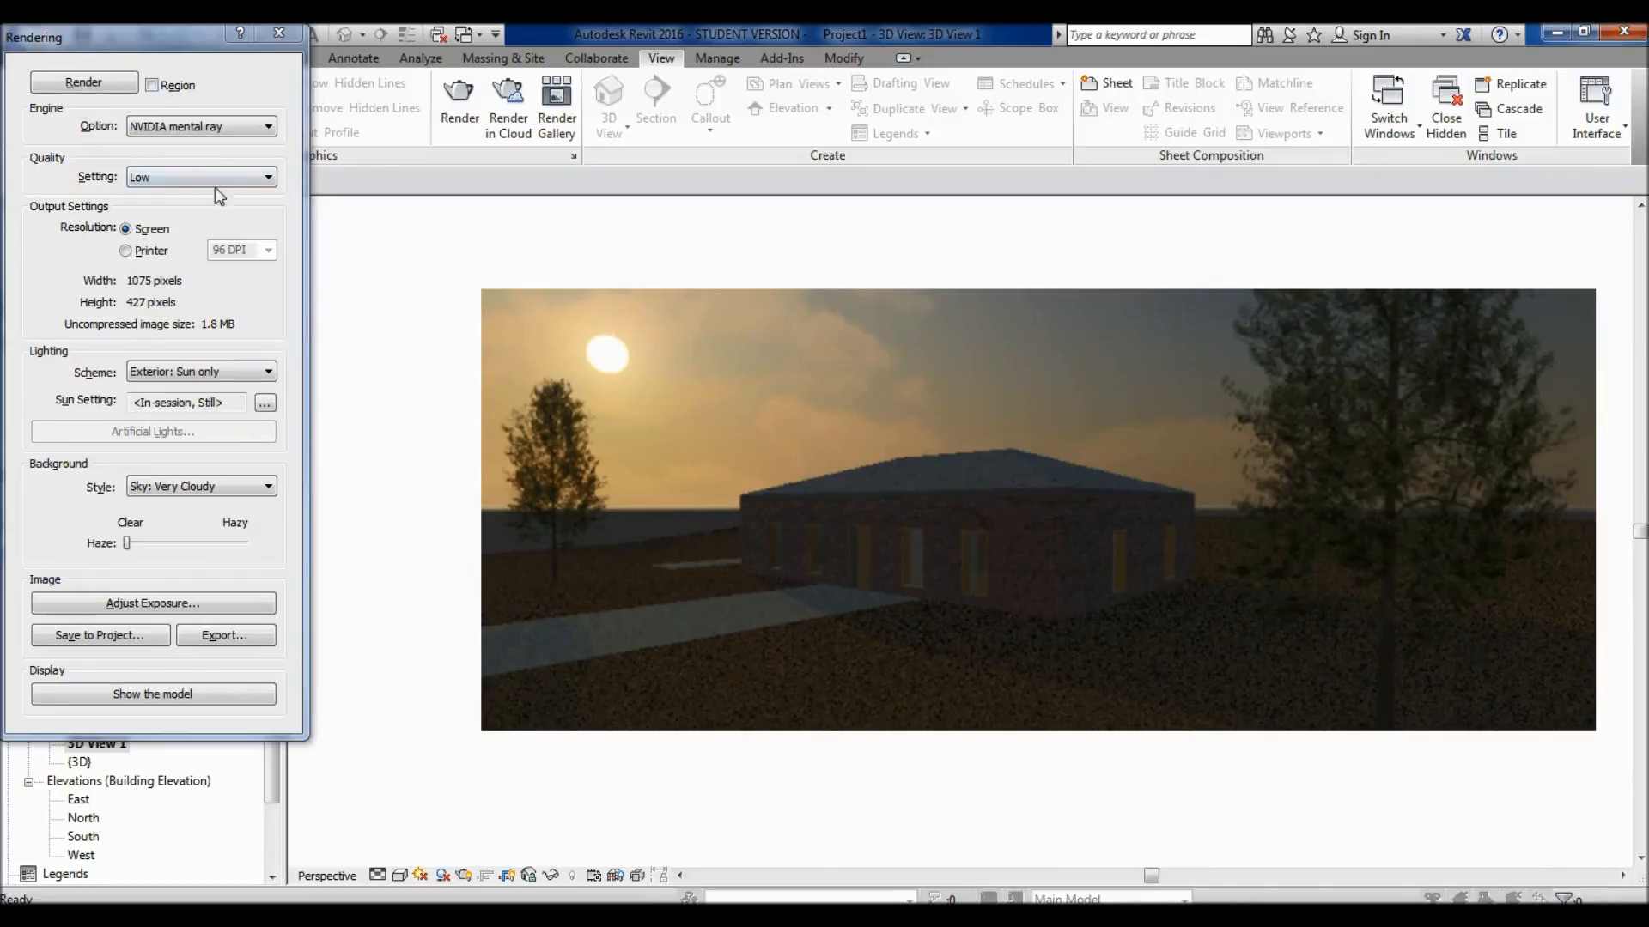
- Check the available quality levels and set the output resolution to Printer at 150 DPI
left_click(142, 179)
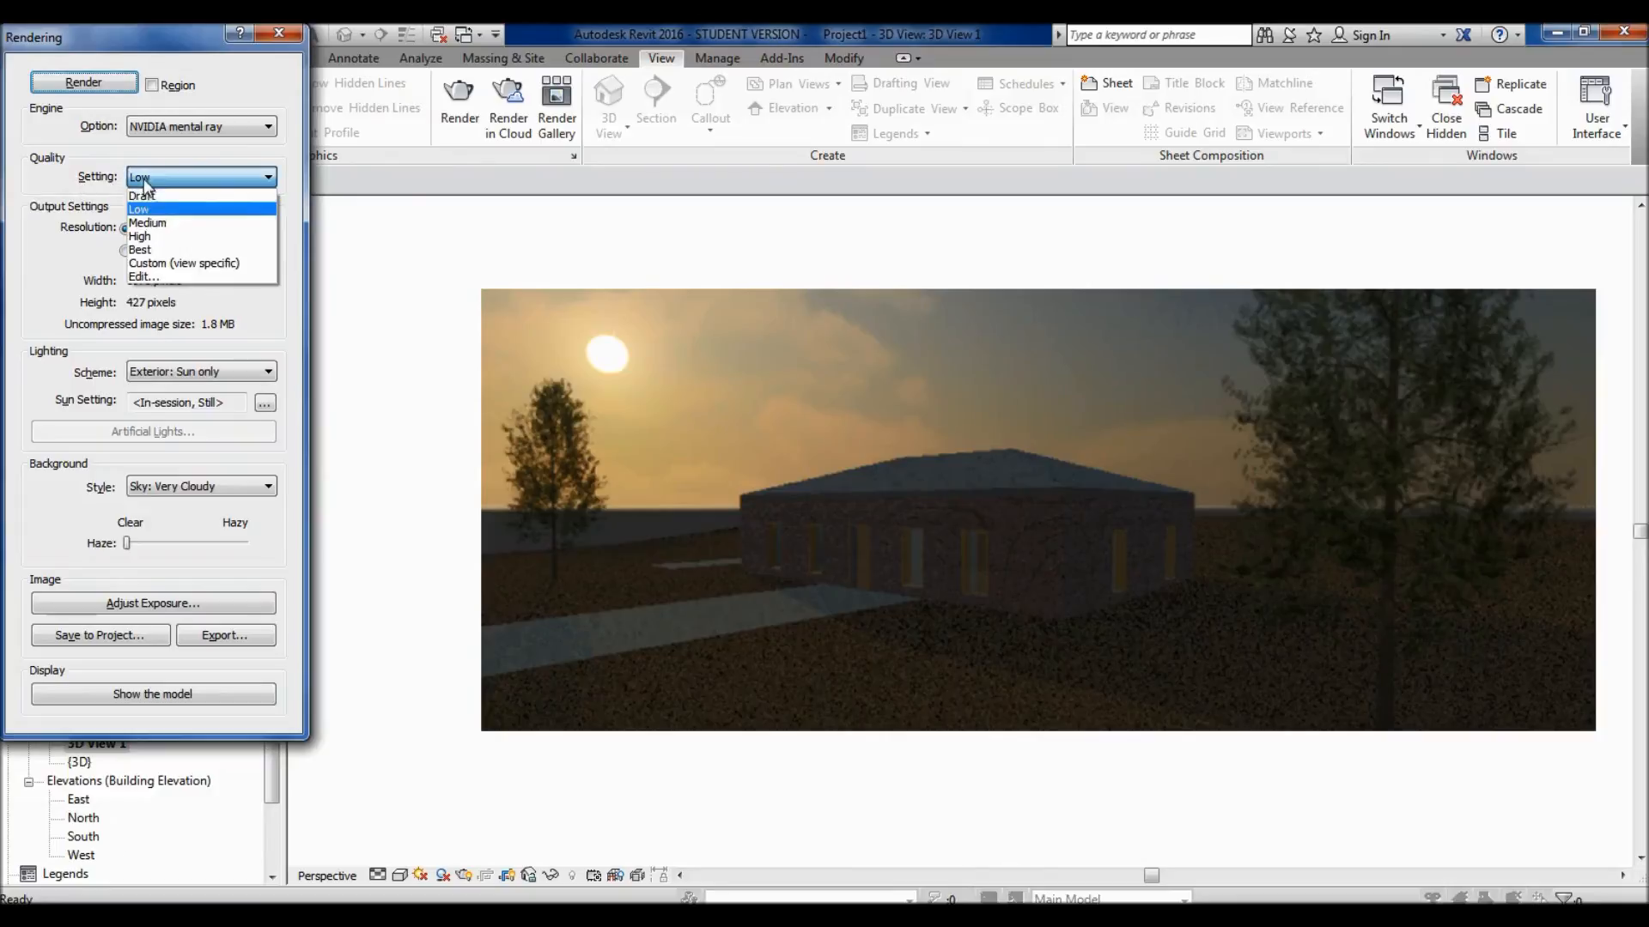
left_click(75, 140)
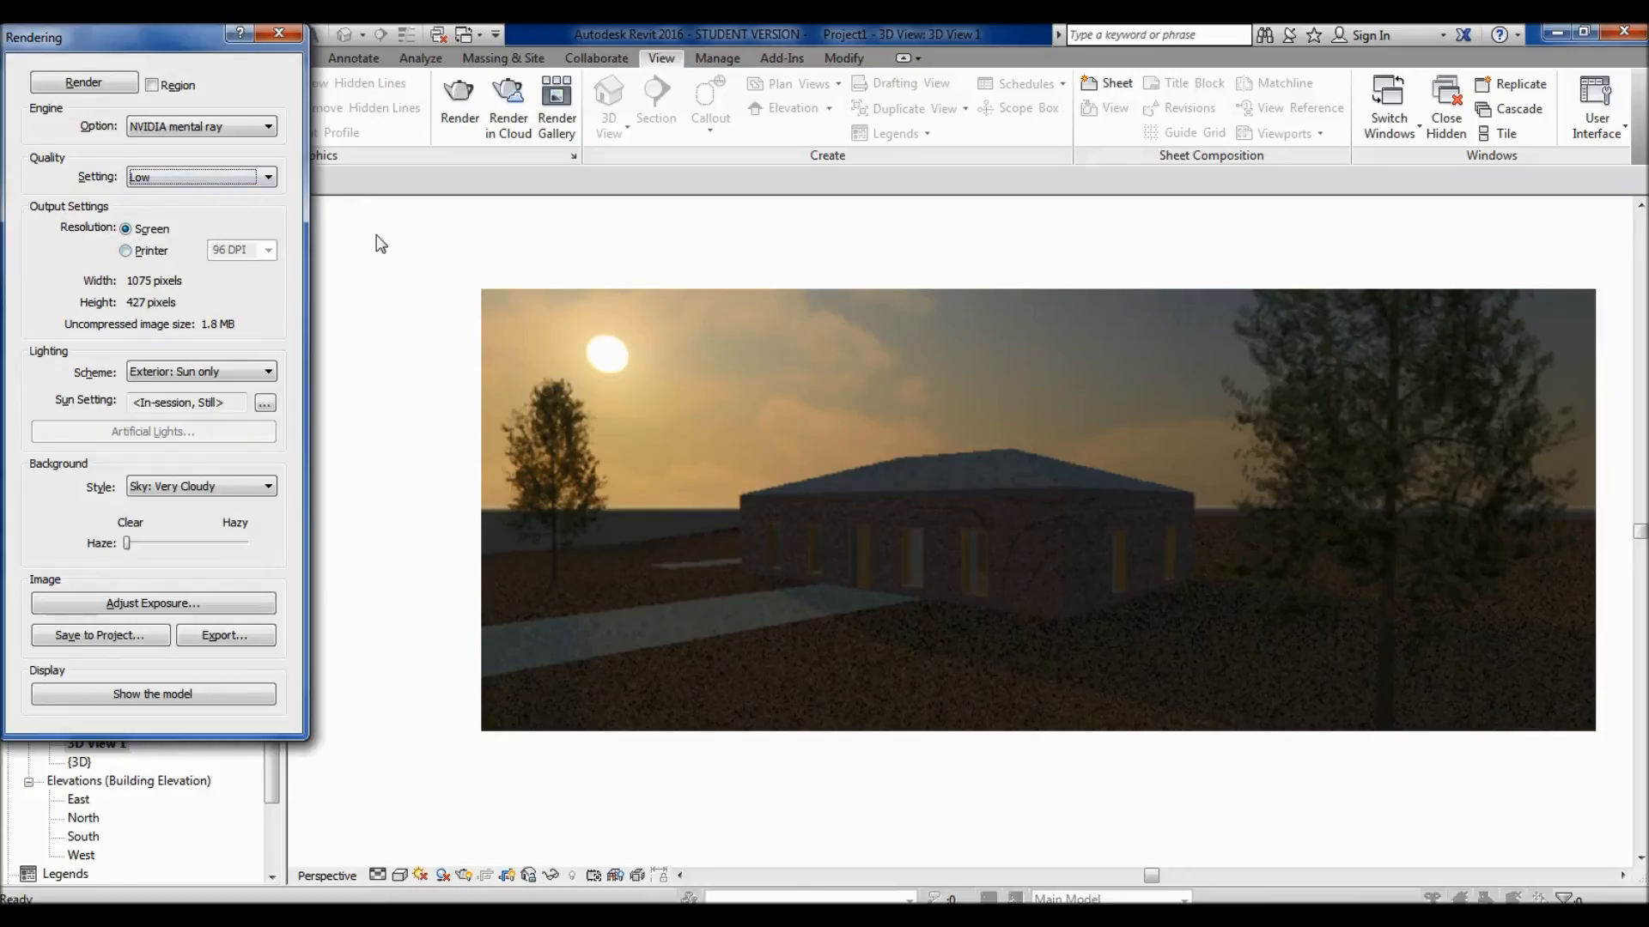
left_click(126, 250)
left_click(268, 250)
left_click(269, 250)
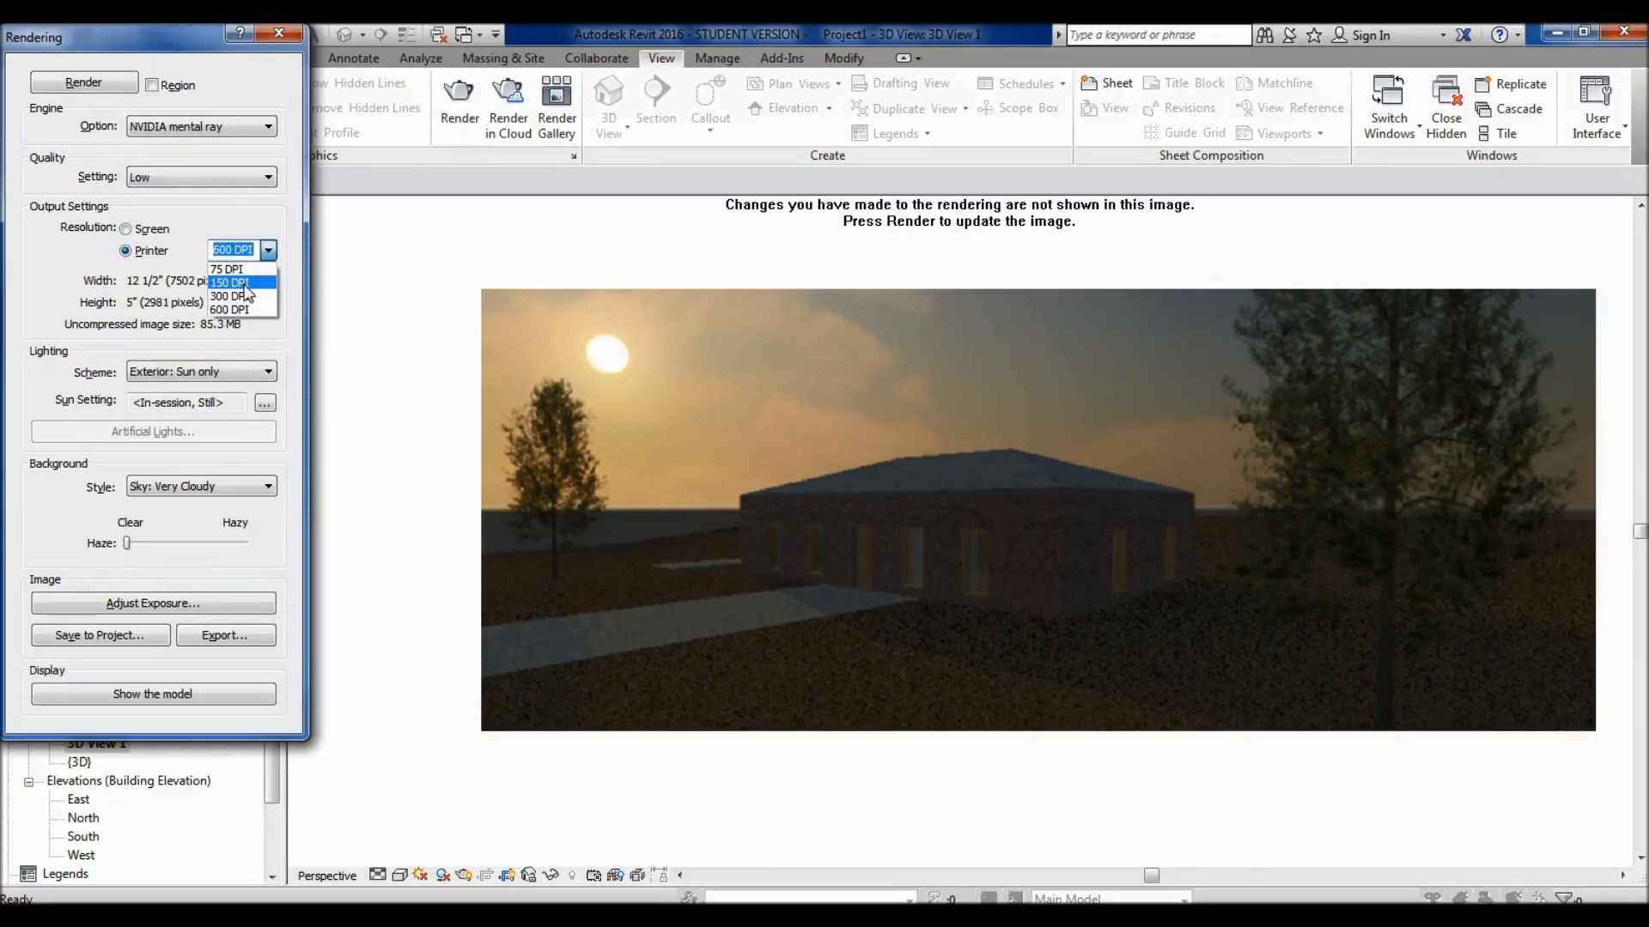
left_click(241, 283)
left_click(197, 236)
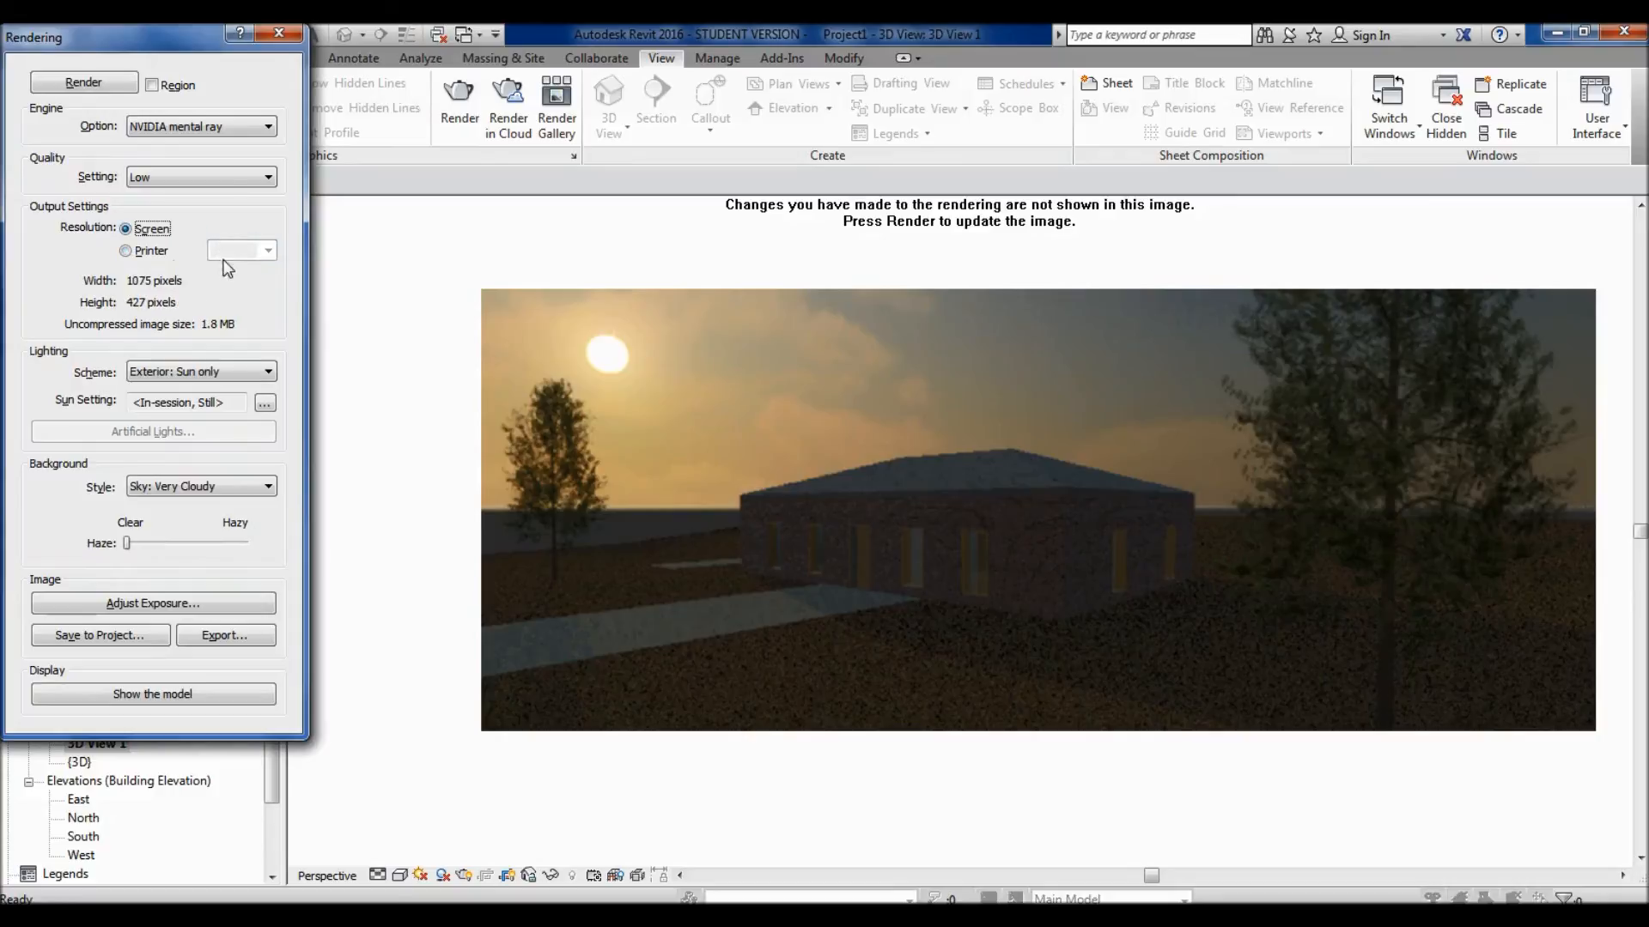
left_click(125, 253)
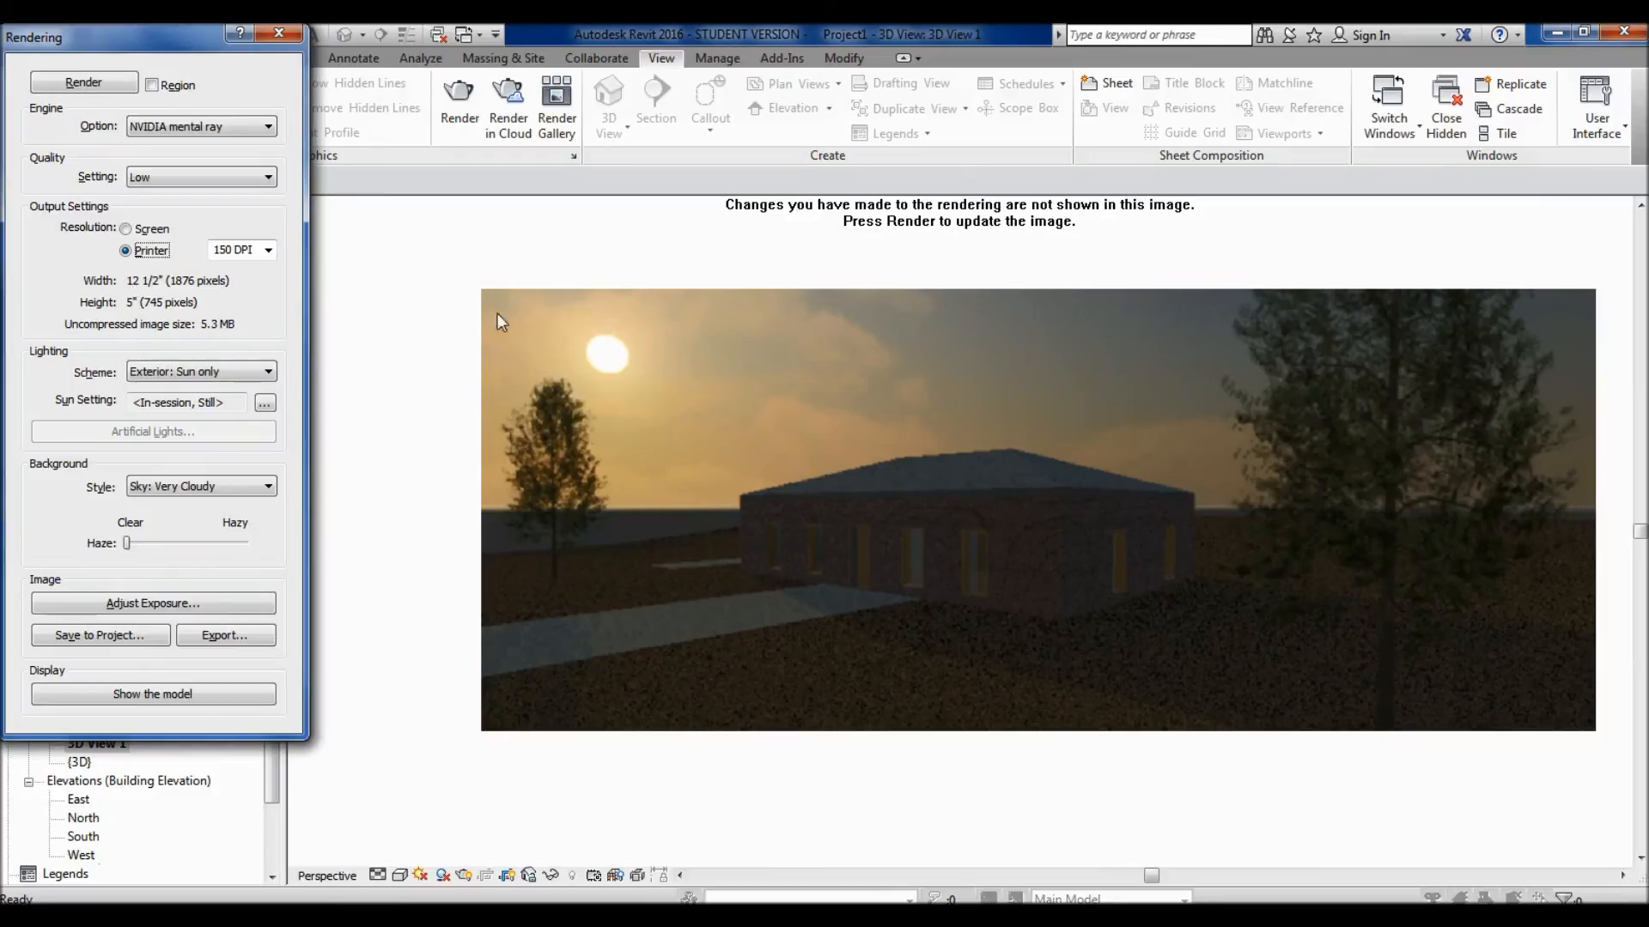
- Show the model instead of the rendering, select the perspective view's crop region and open its size settings
left_click(177, 692)
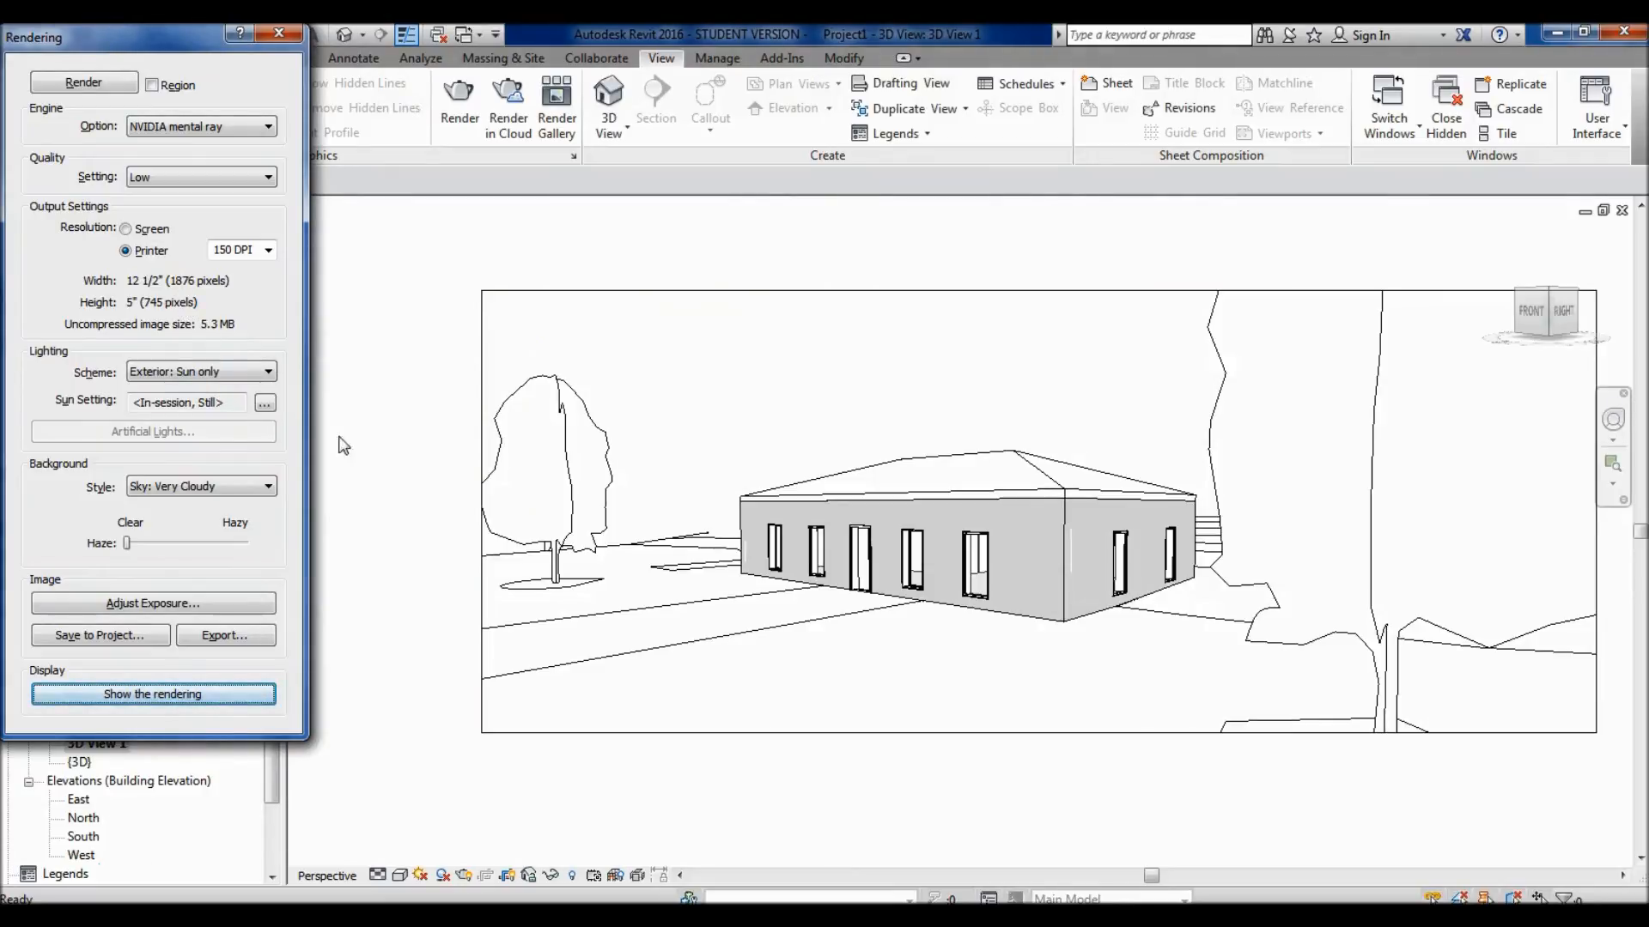
scroll(687, 559, "down", 1)
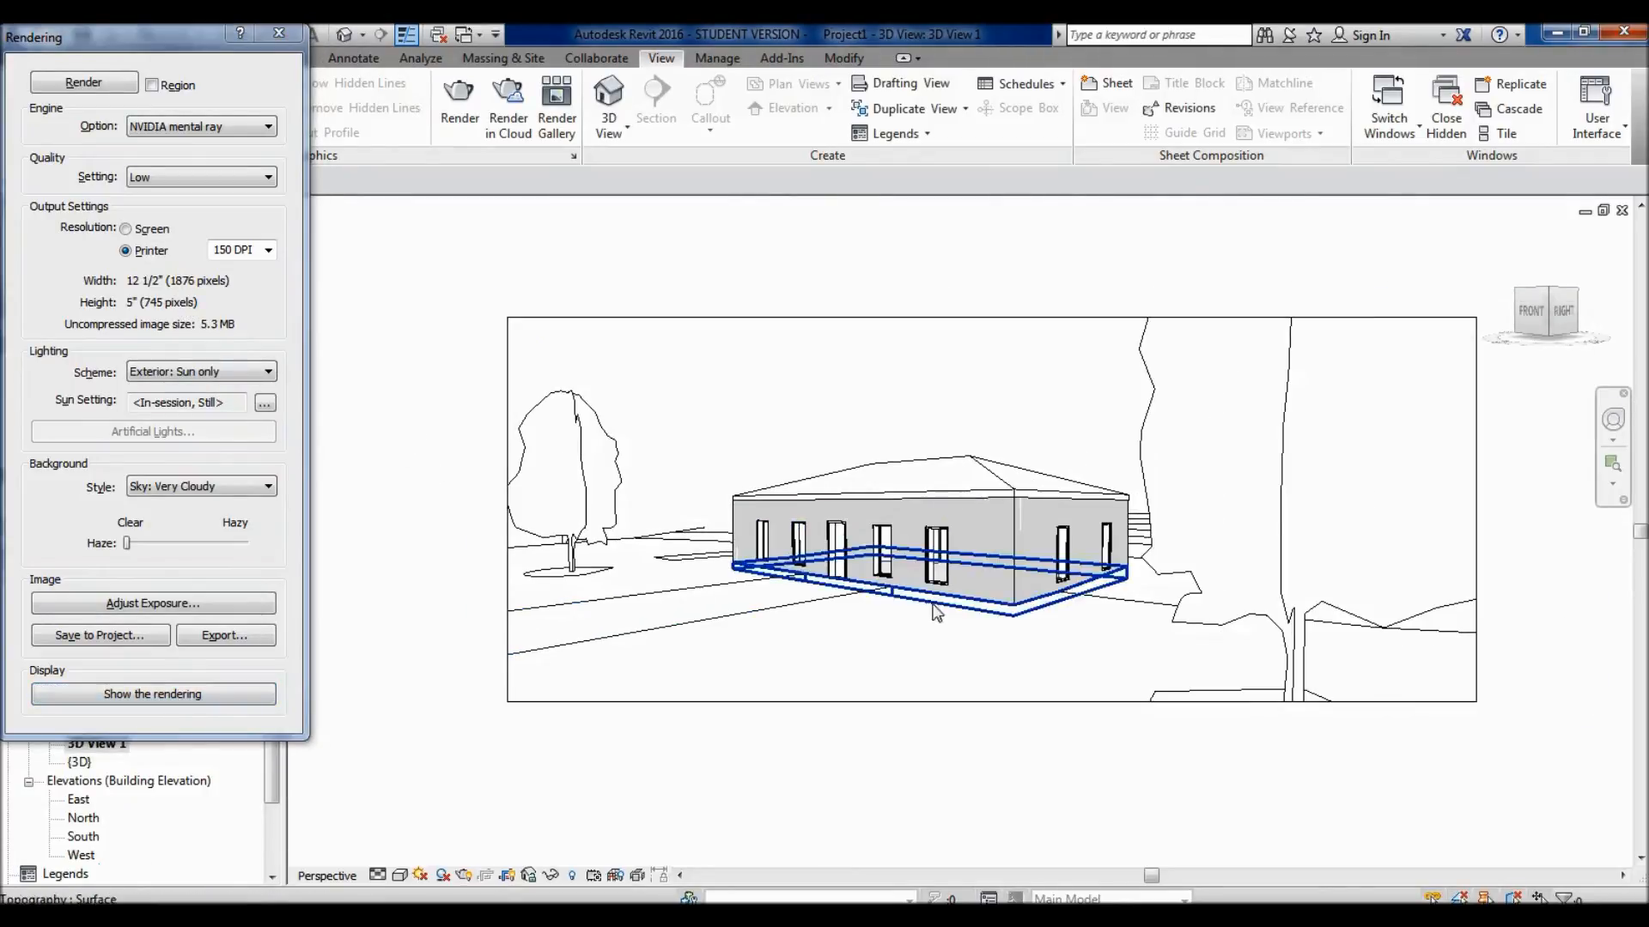
middle_click_drag(939, 615, 890, 673)
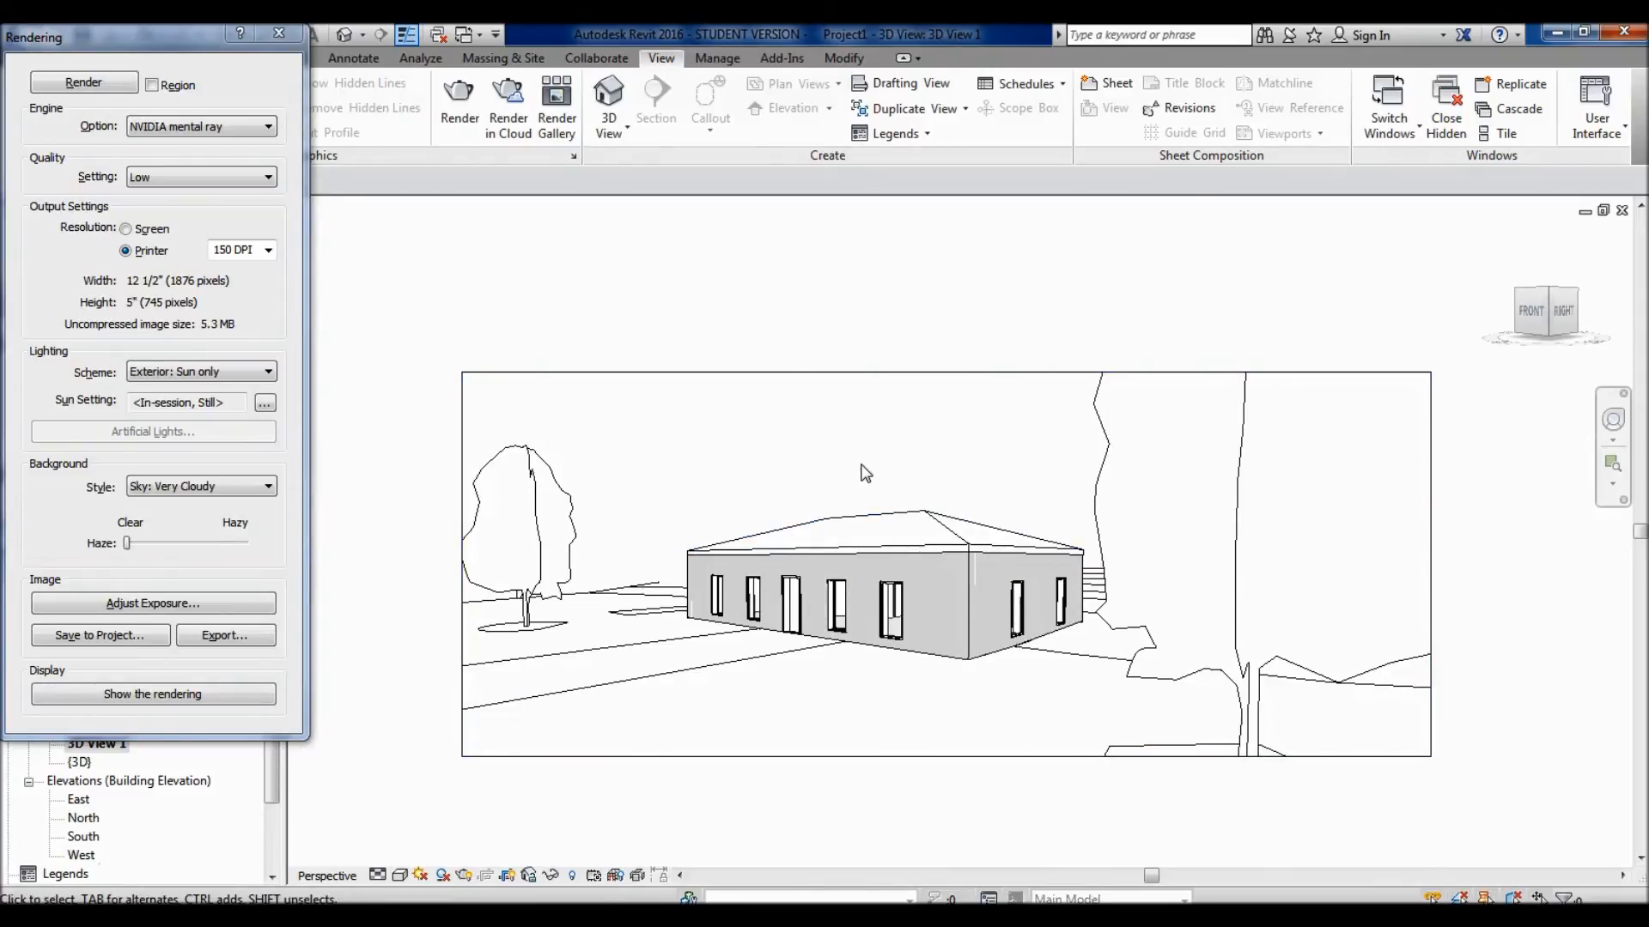
middle_click_drag(874, 465, 876, 455)
left_click(891, 361)
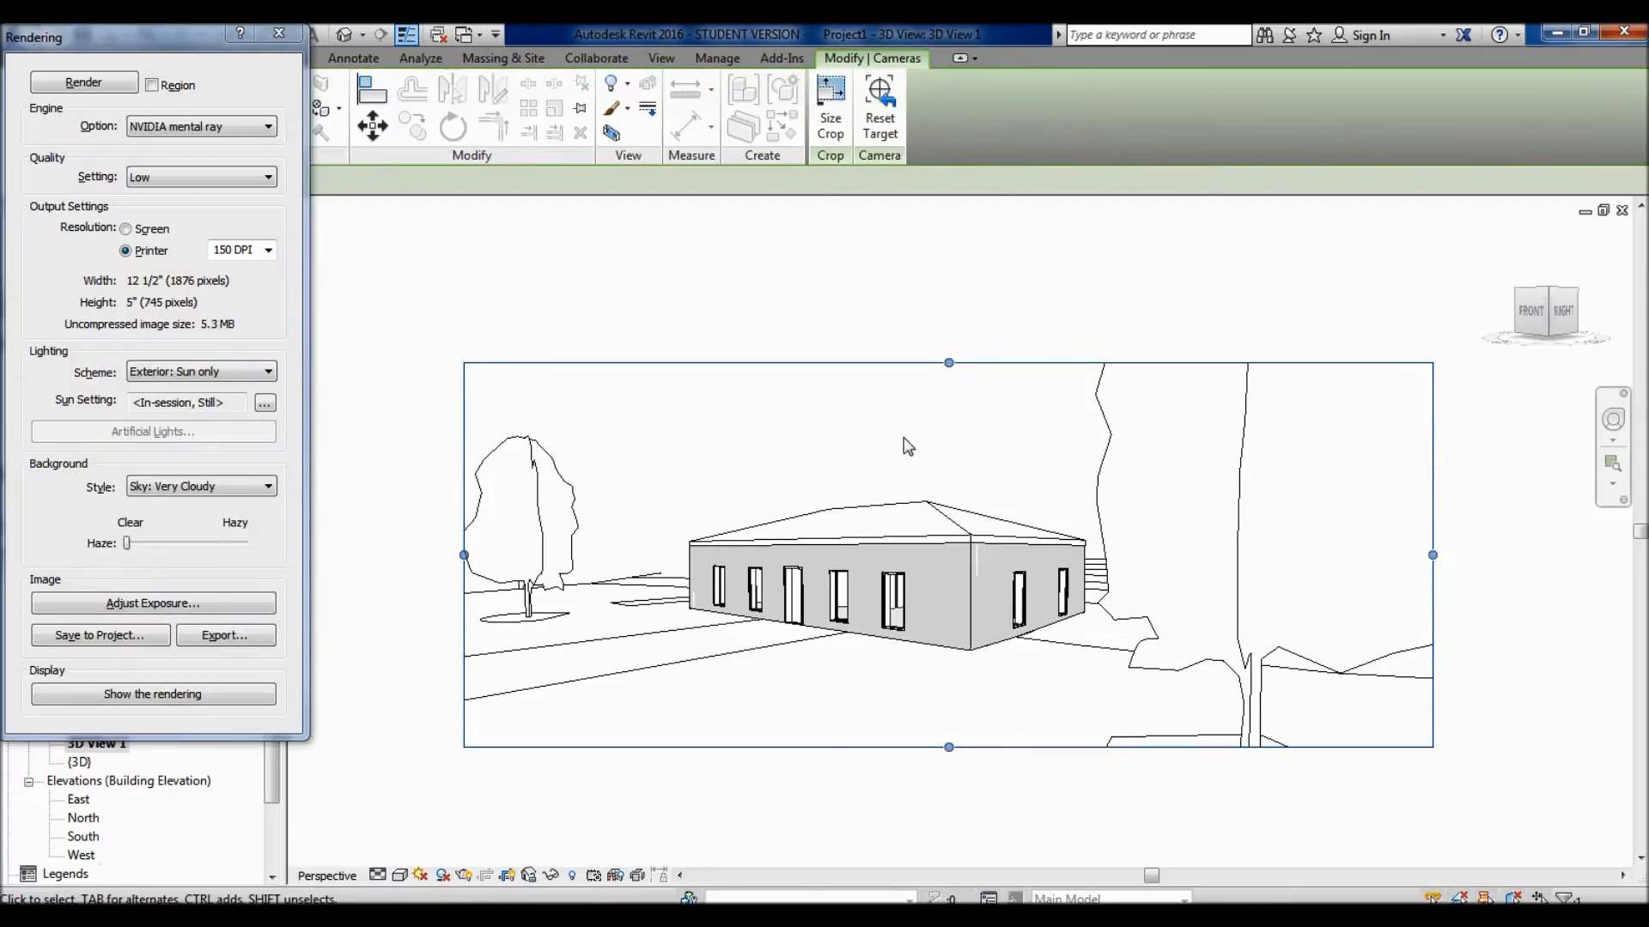
left_click(833, 127)
left_click_drag(813, 345, 1139, 120)
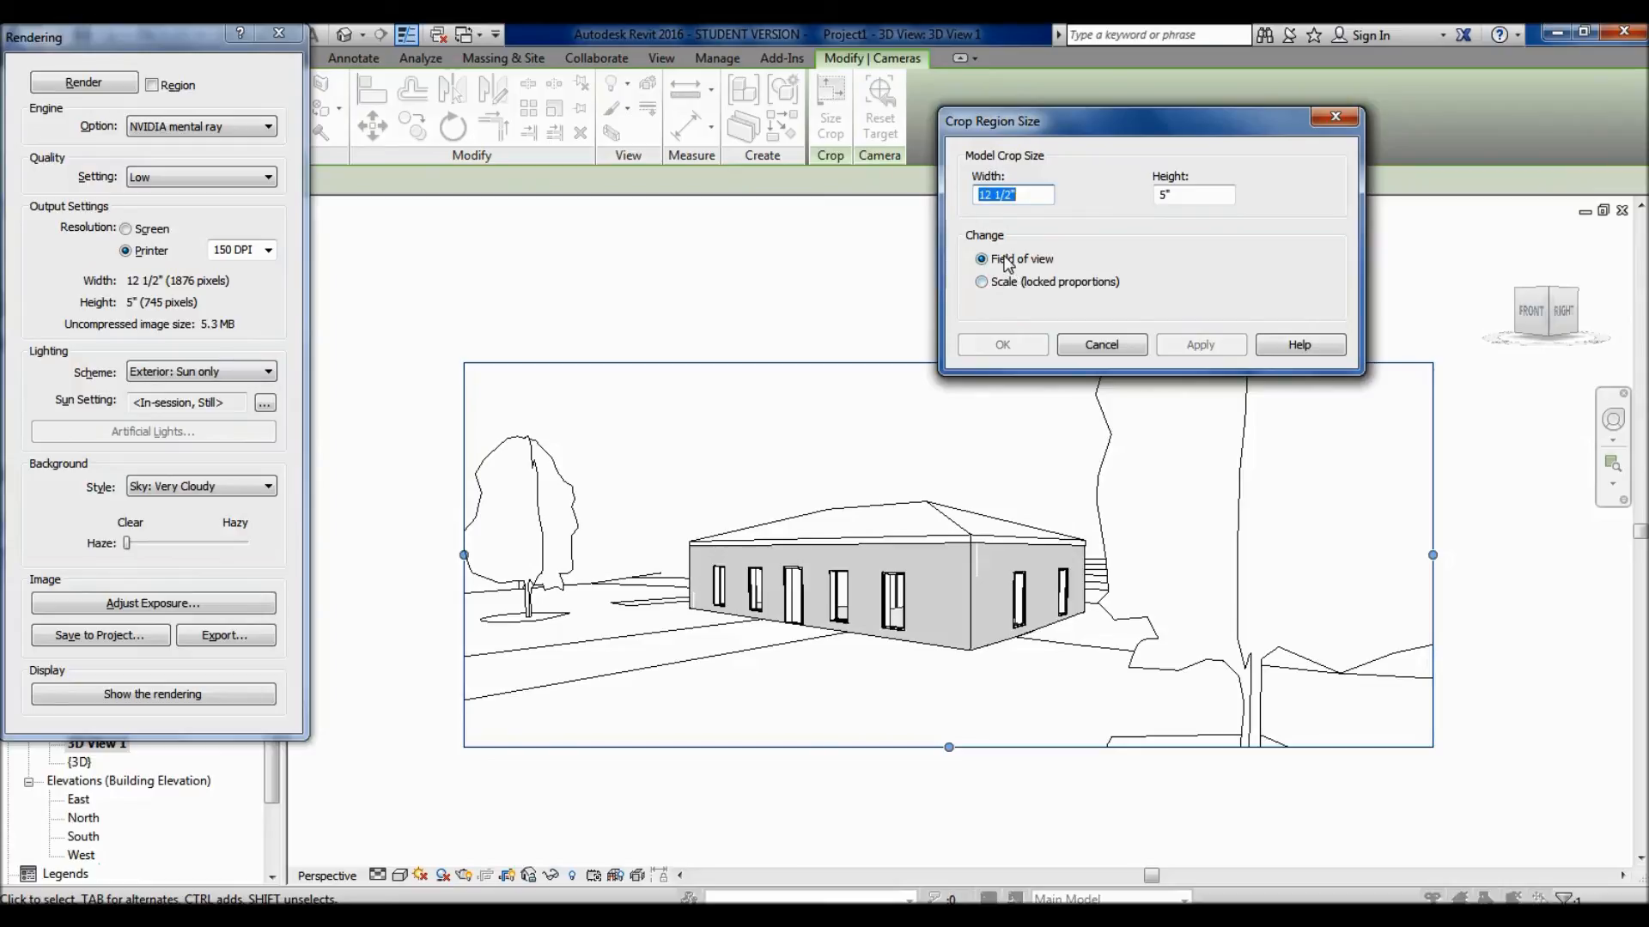
- Set the crop region's width to 10 inches using the Field of view option and apply it
left_click(1023, 193)
left_click_drag(1030, 196, 933, 209)
type("10")
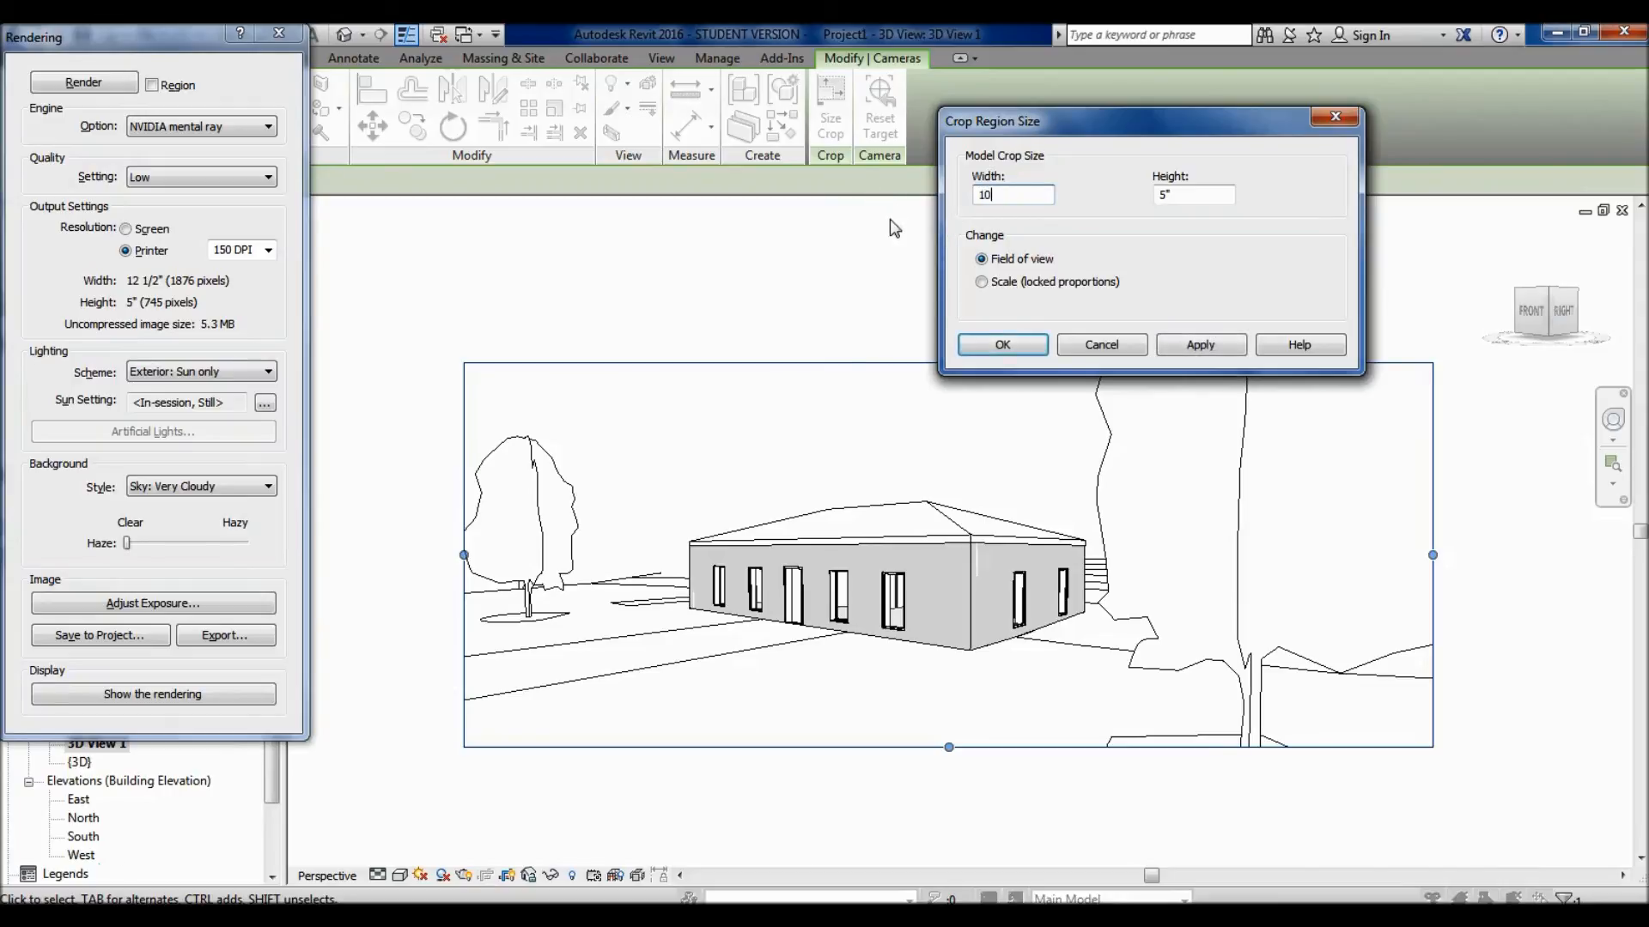
type("\"")
left_click(1182, 352)
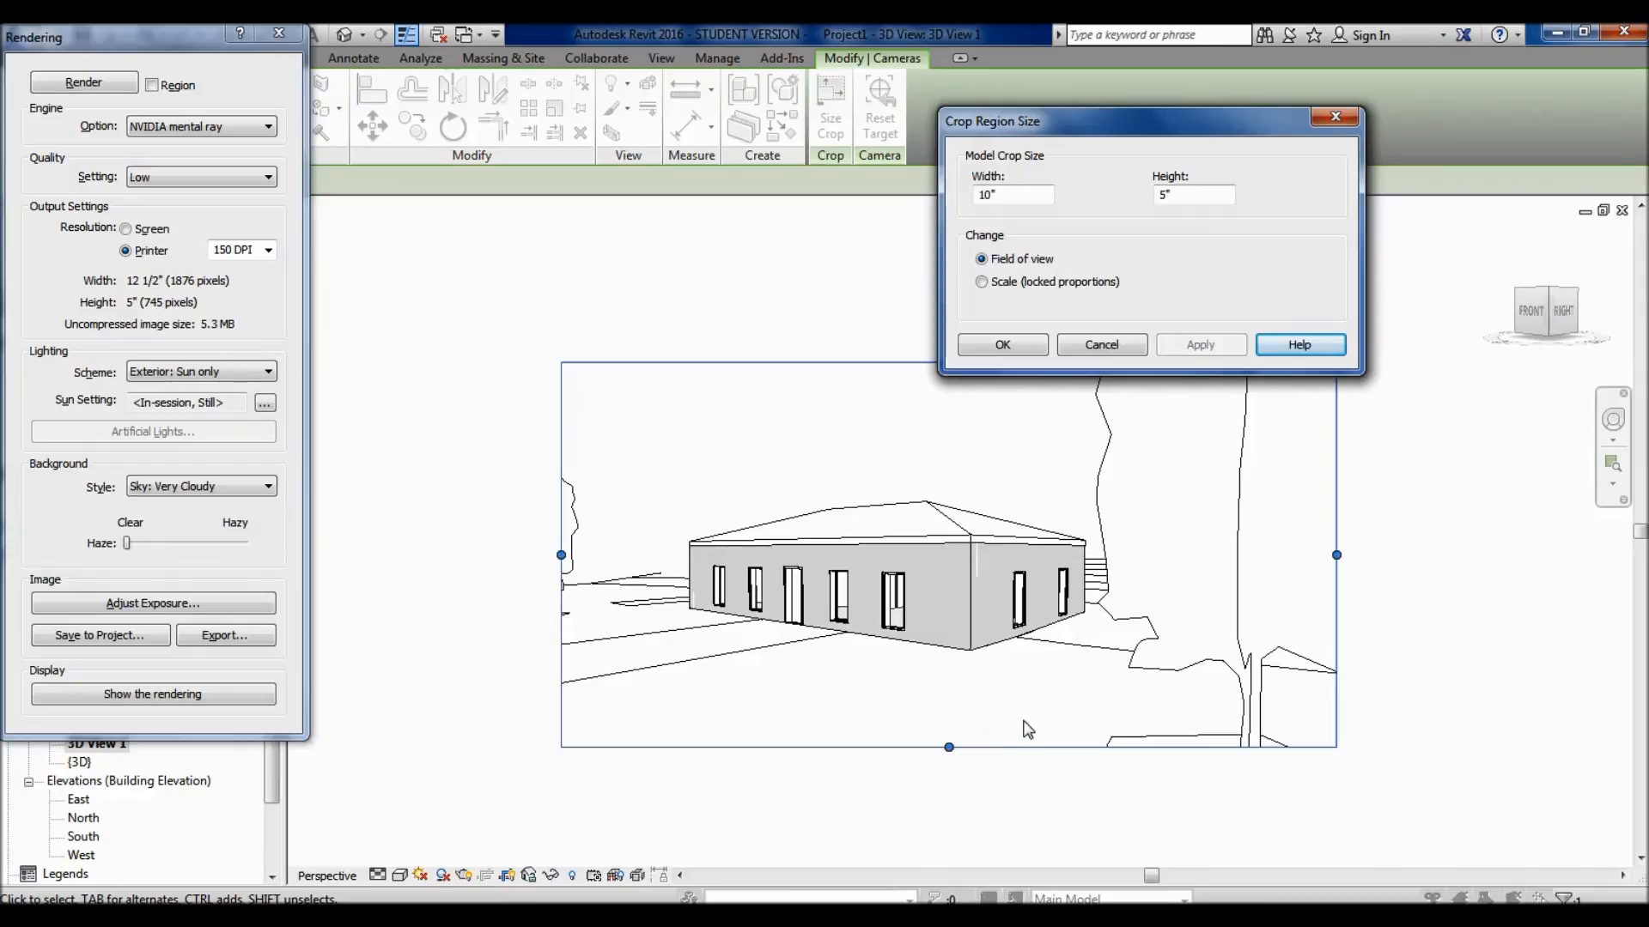
- Set the crop region's width to 12 inches with the Field of view option and accept the size
double_click(1028, 196)
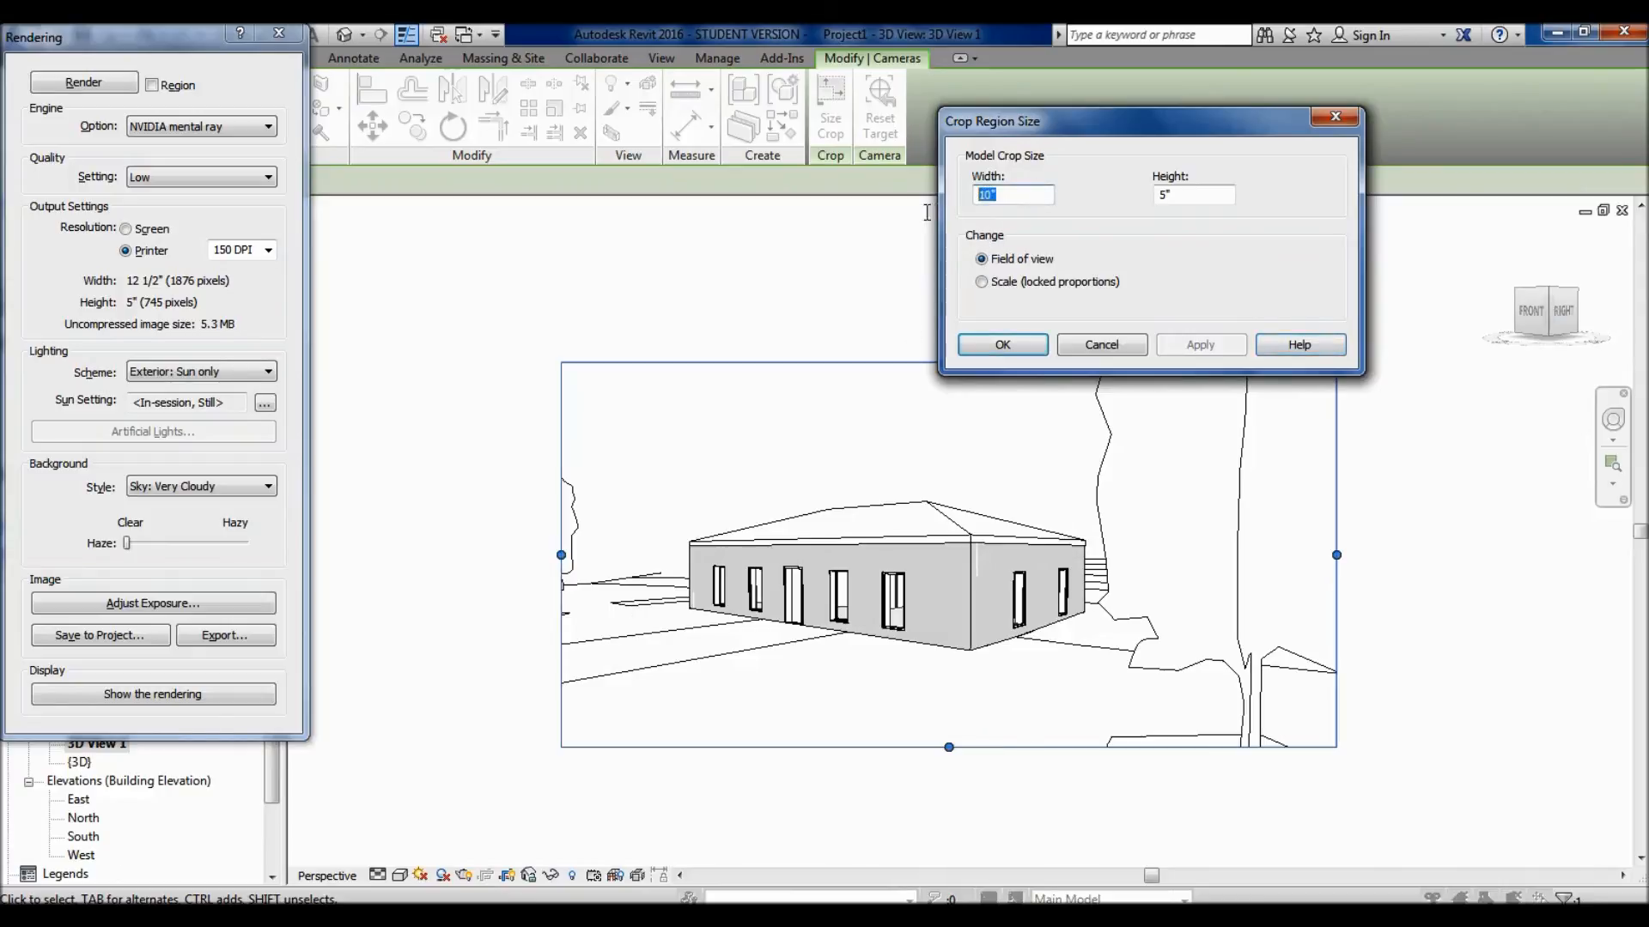
type("12")
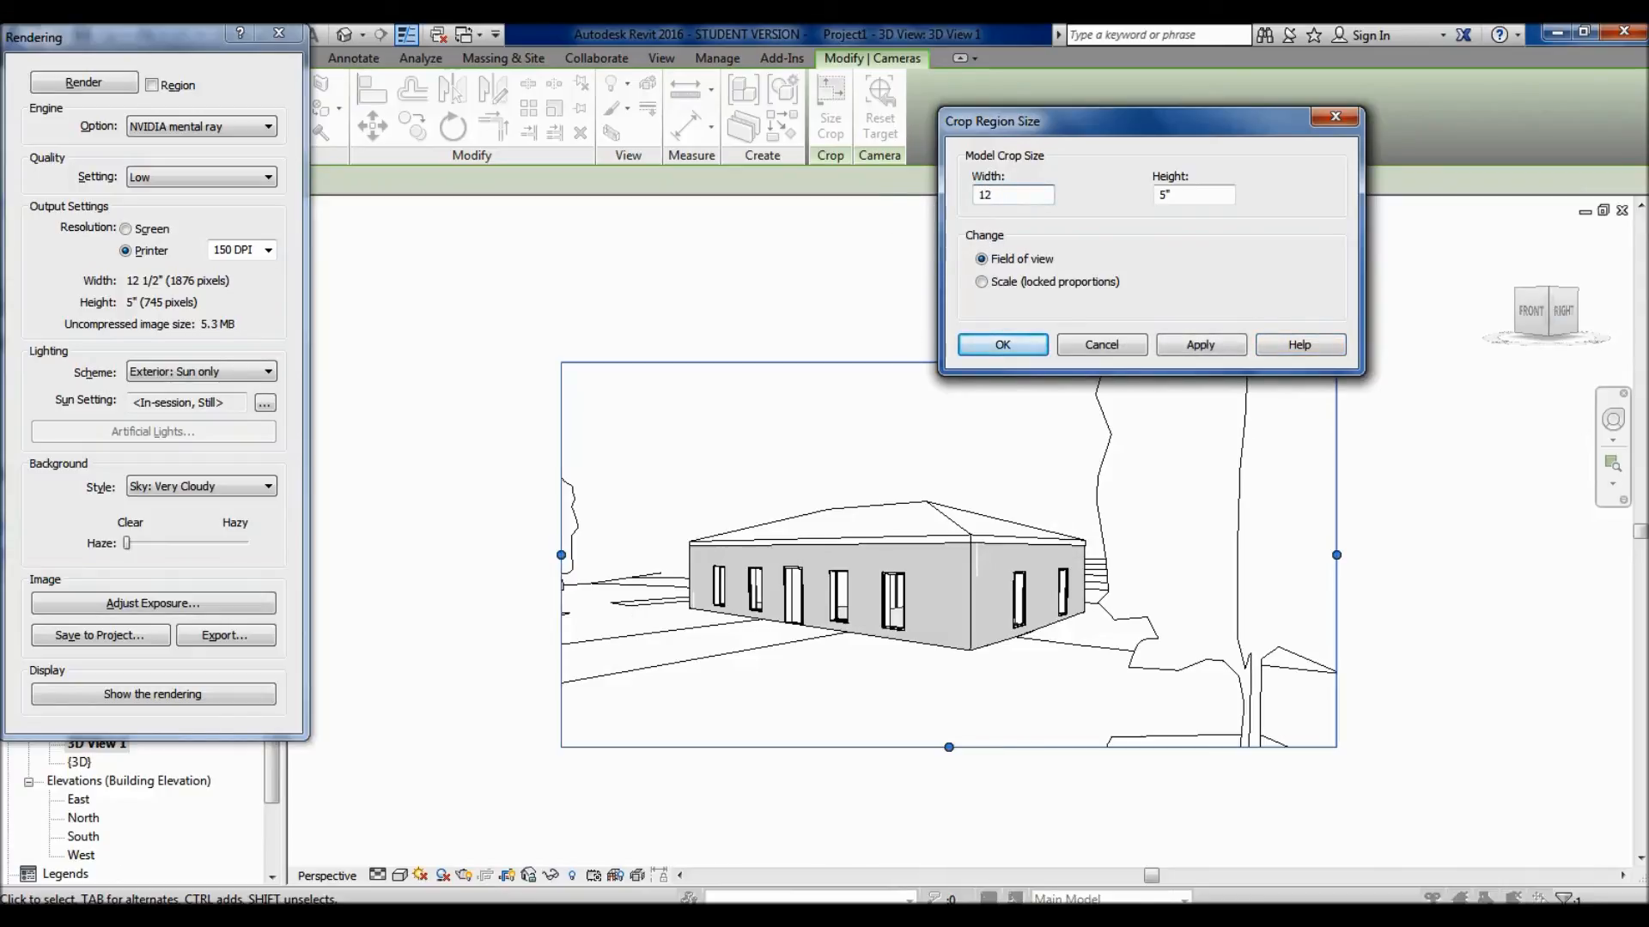
key("Return")
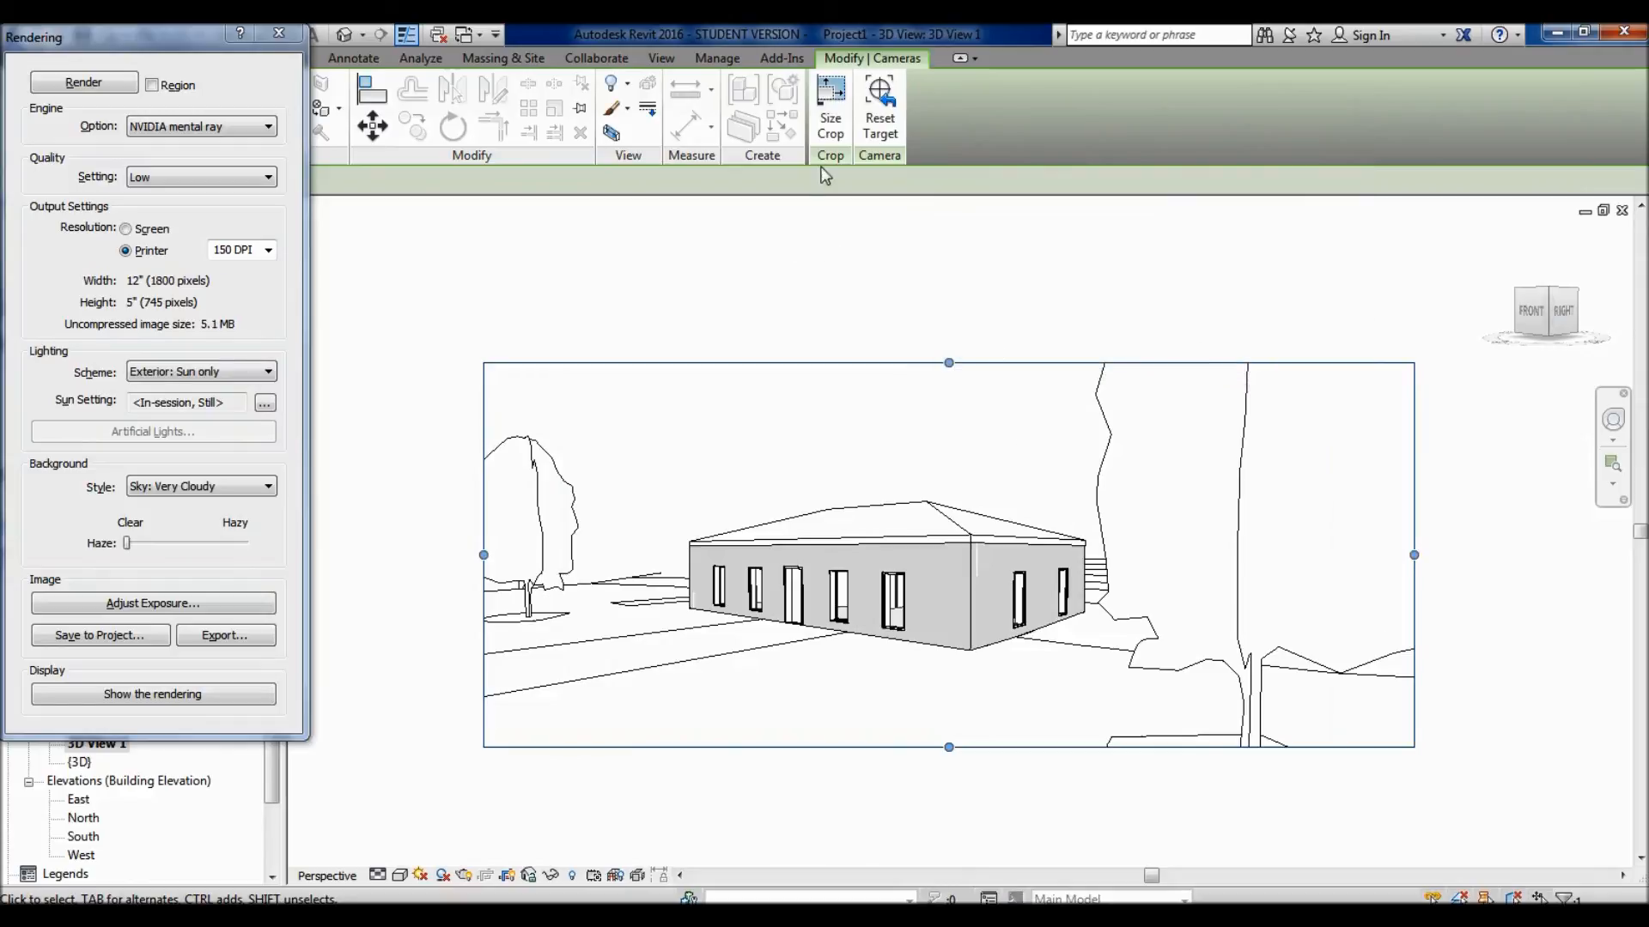
- Resize the crop region to a width of 8 inches using Scale with locked proportions and apply it
left_click(830, 128)
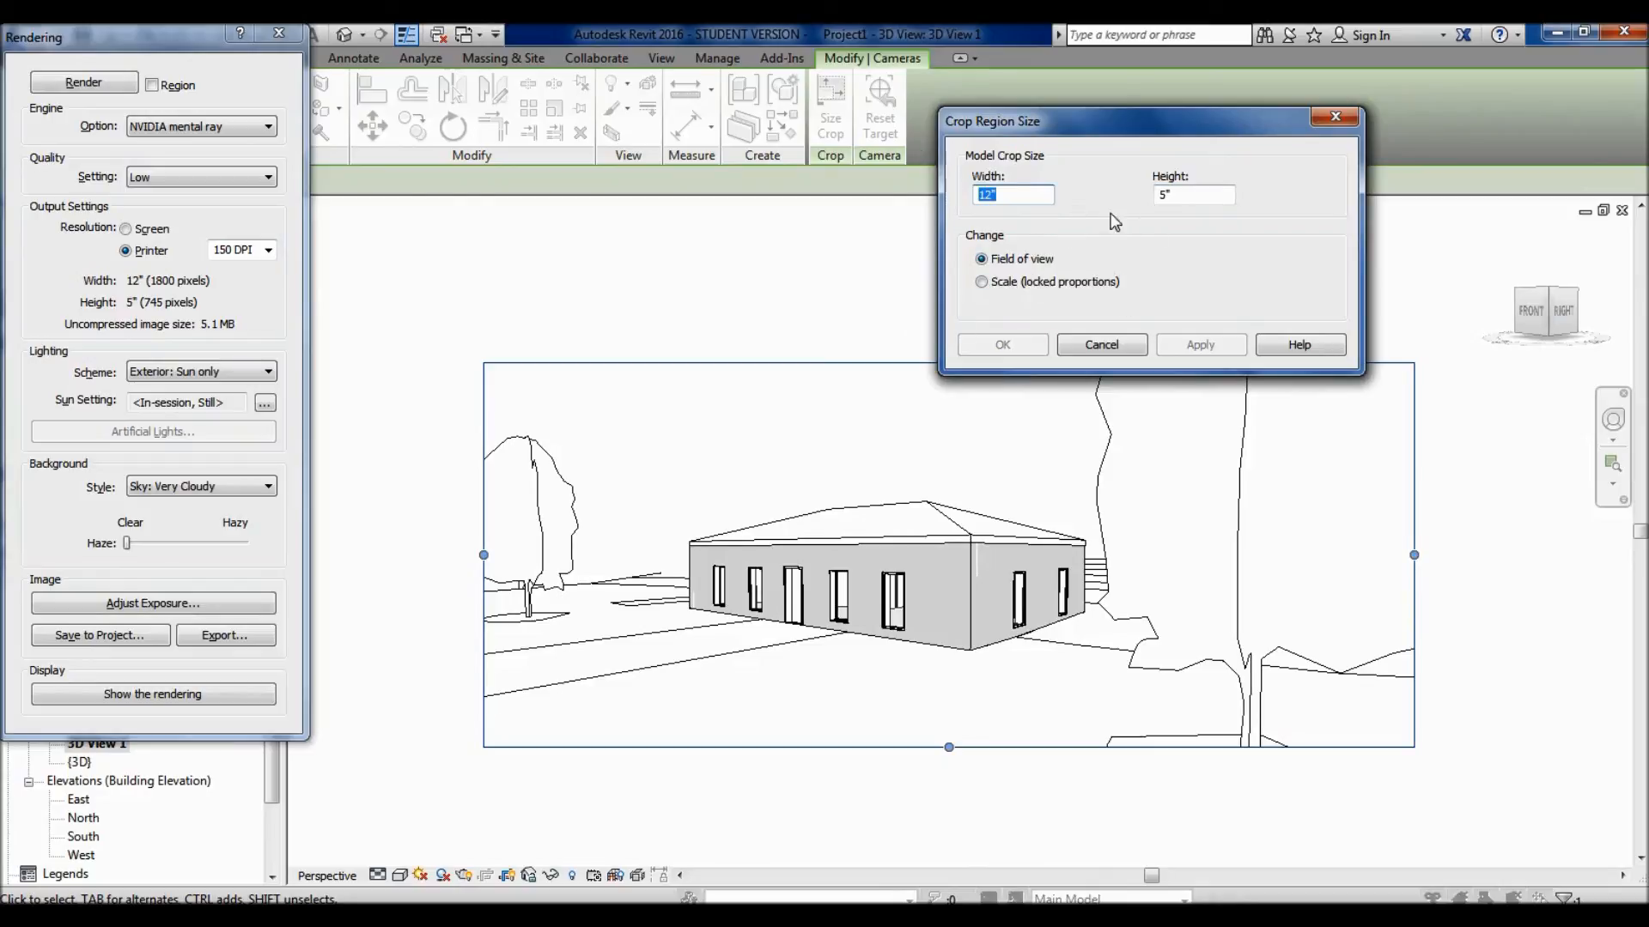
left_click(984, 277)
left_click_drag(1009, 194, 952, 195)
type("8\"")
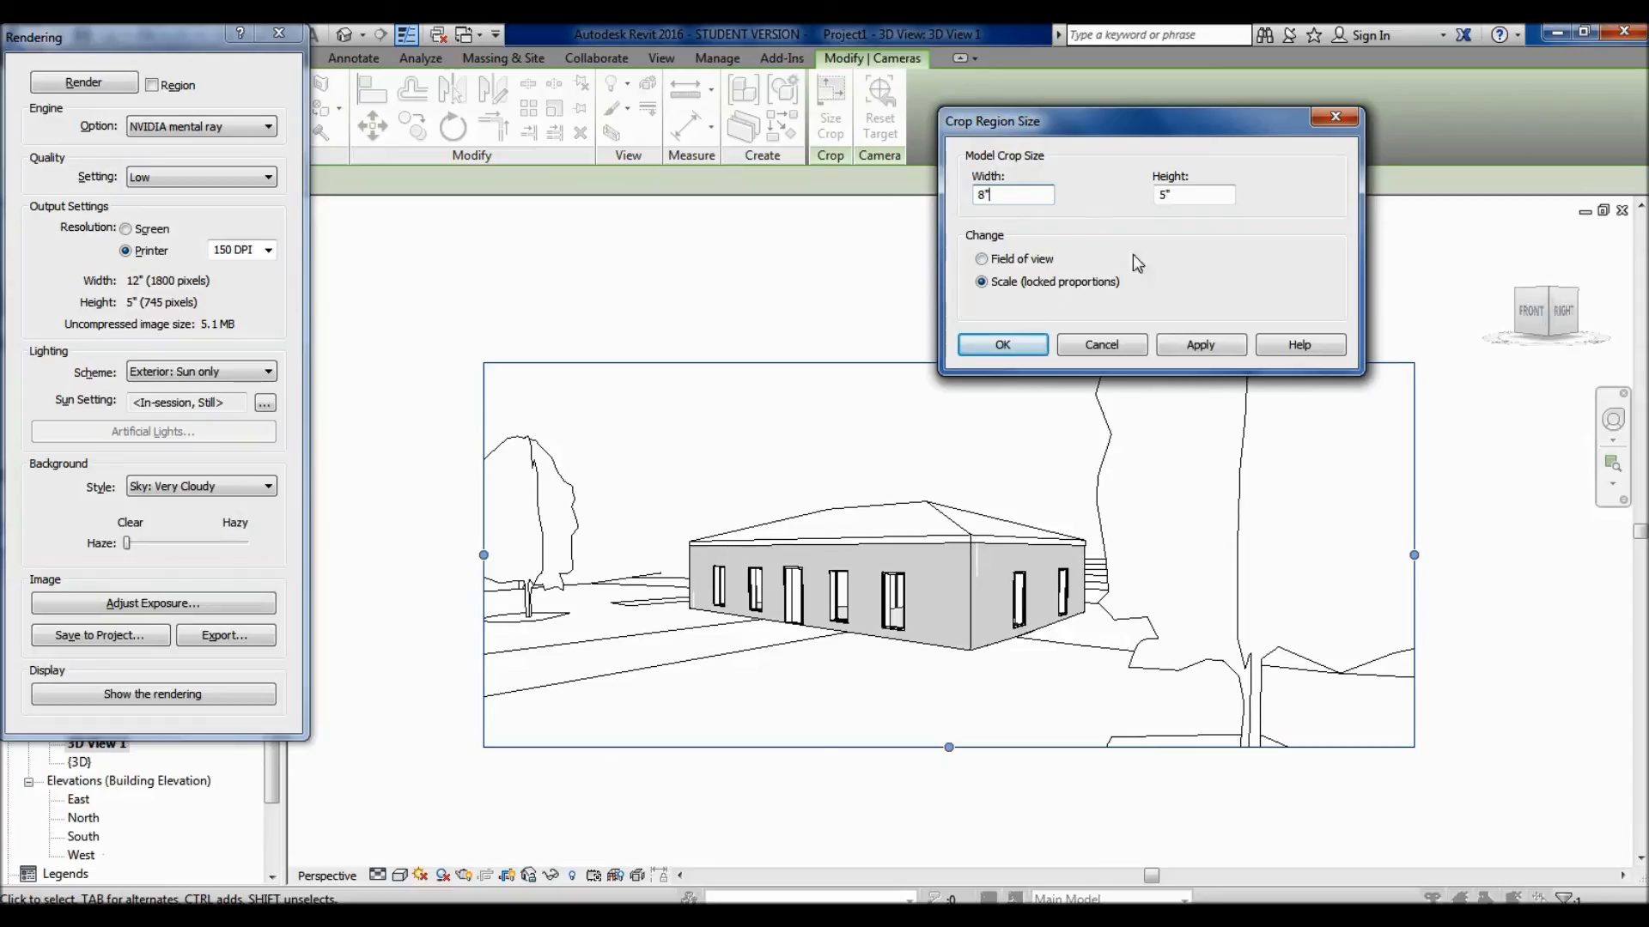
key("Tab")
left_click(1219, 192)
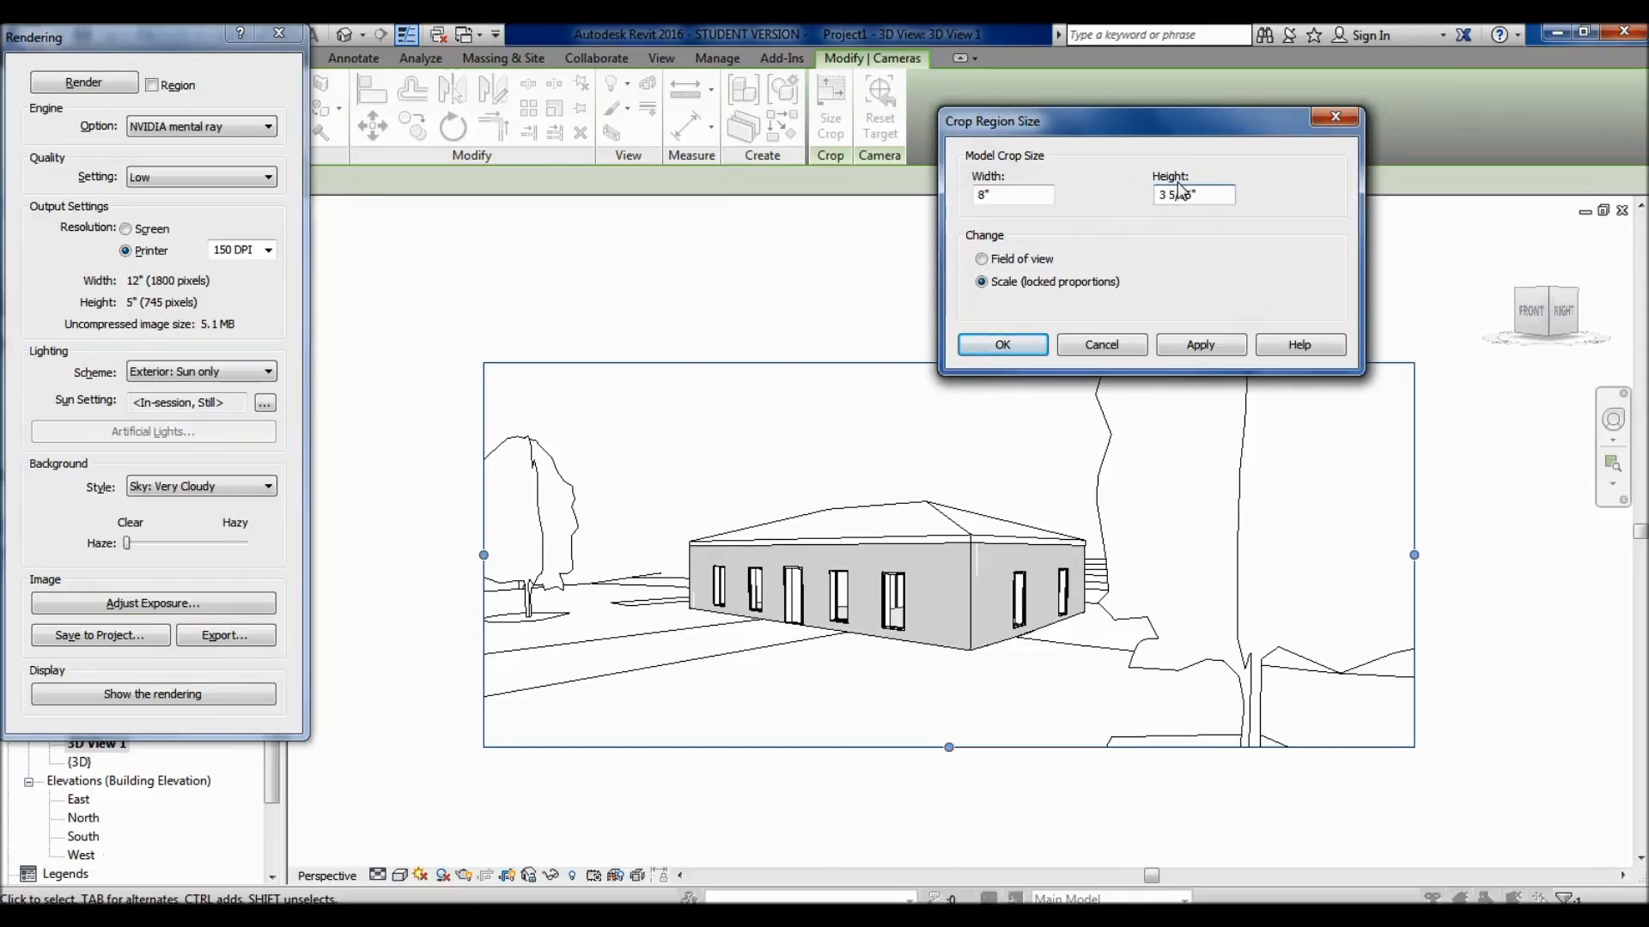
left_click(1202, 345)
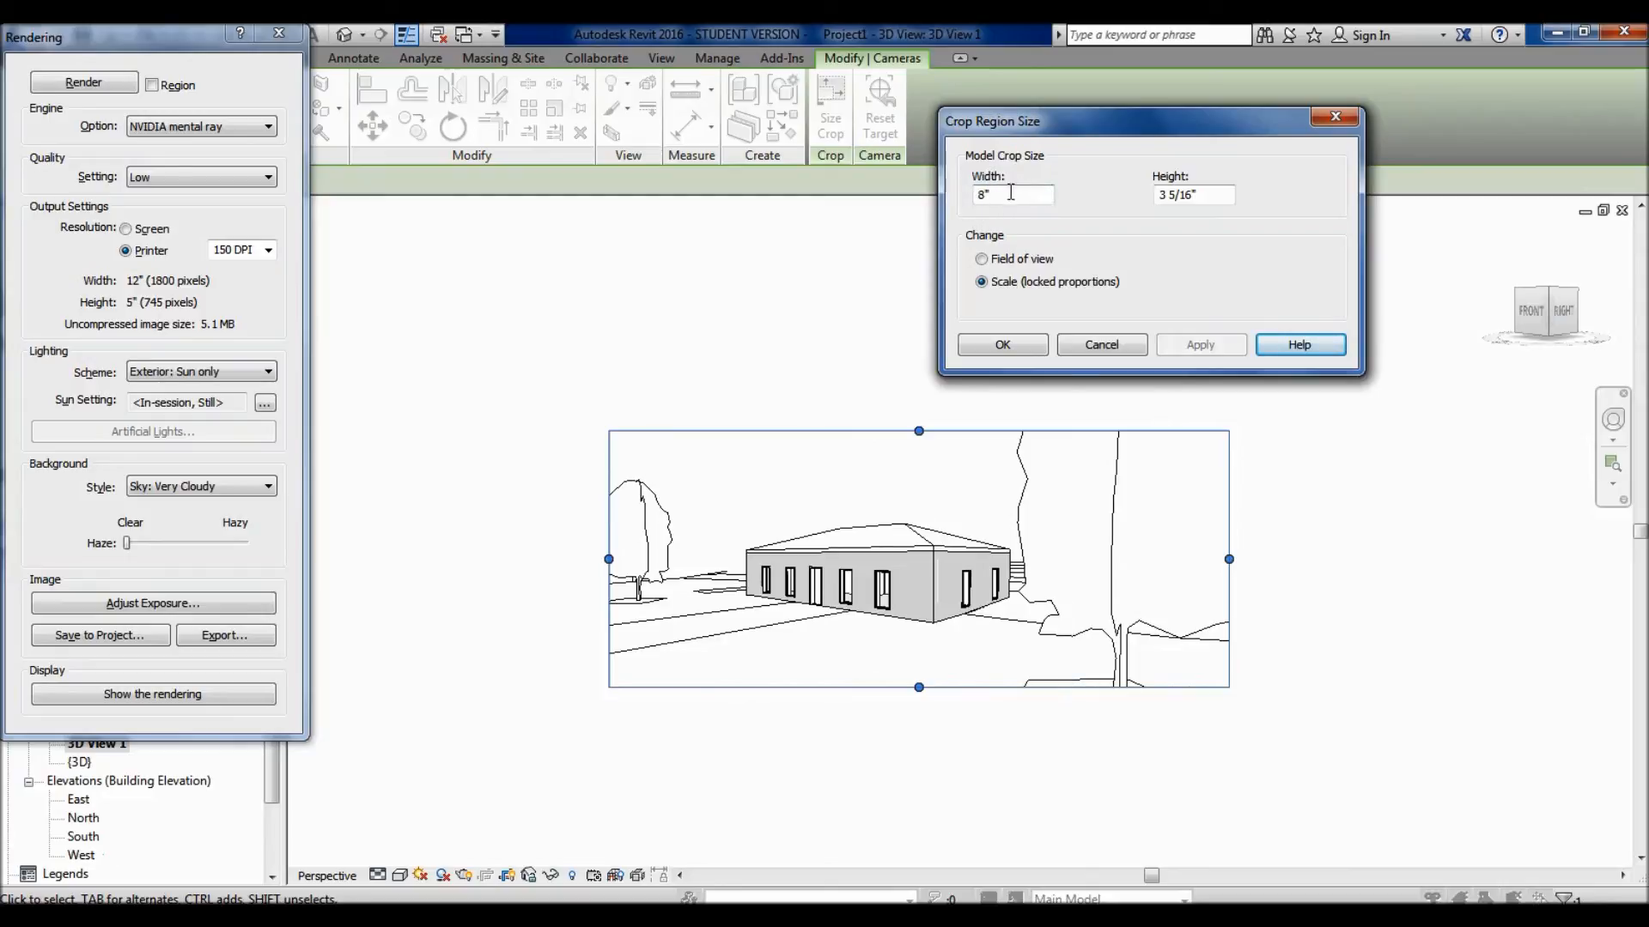
- Scale the crop region back to a width of 12 inches with locked proportions and accept the size
left_click_drag(1011, 197, 944, 203)
type("12")
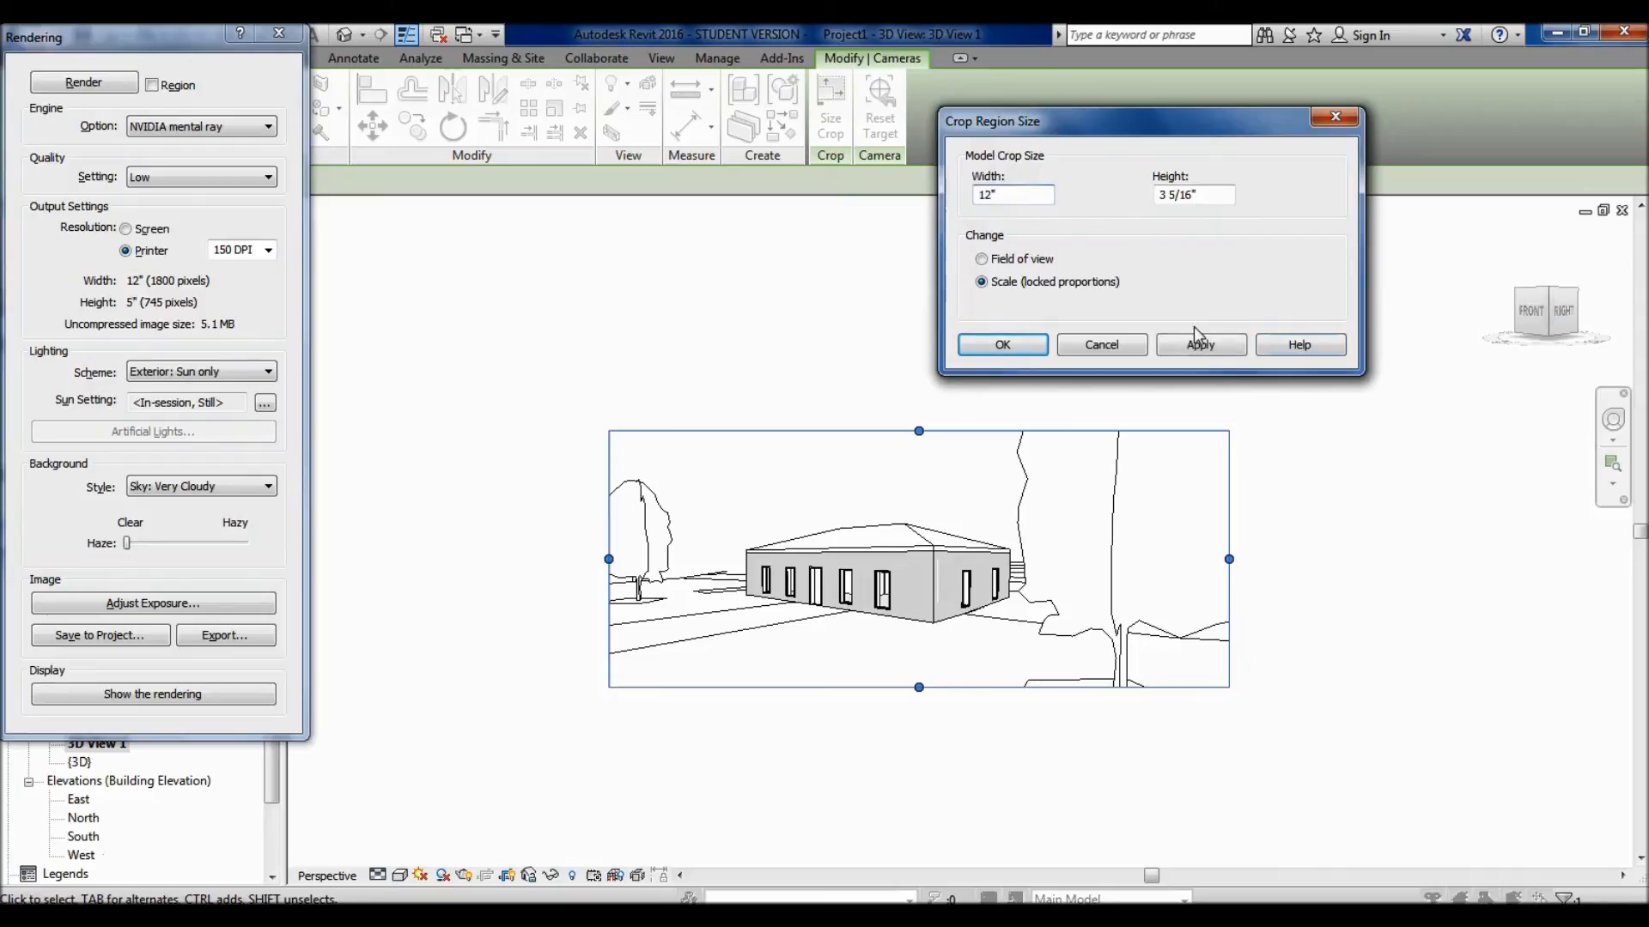
left_click(1212, 347)
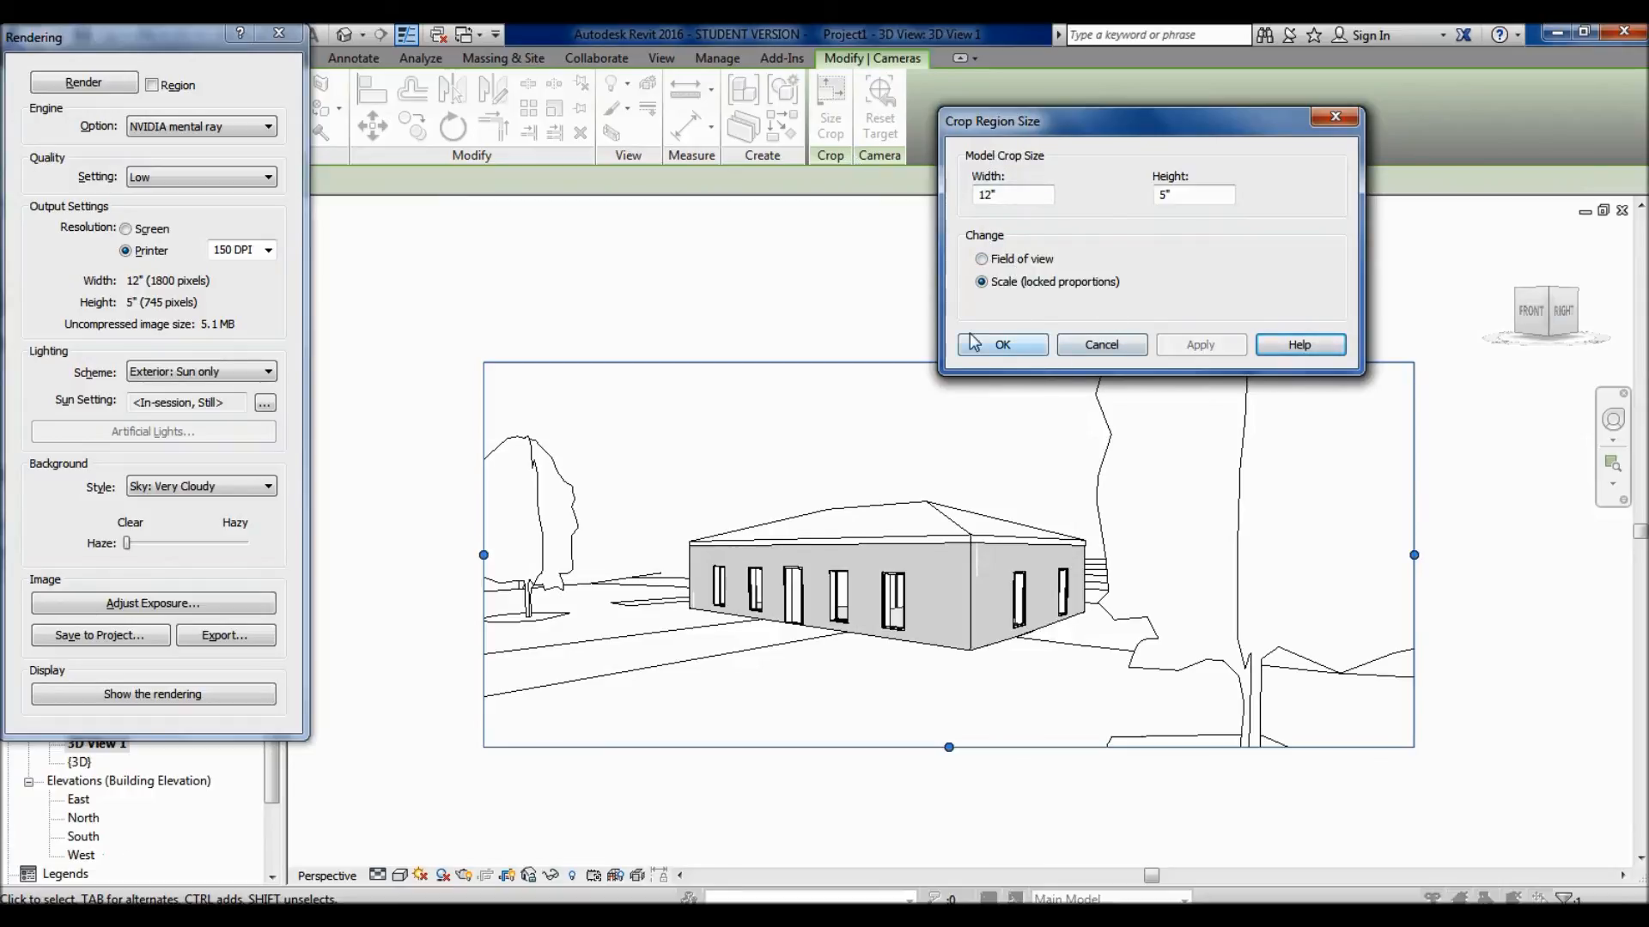
left_click(1028, 351)
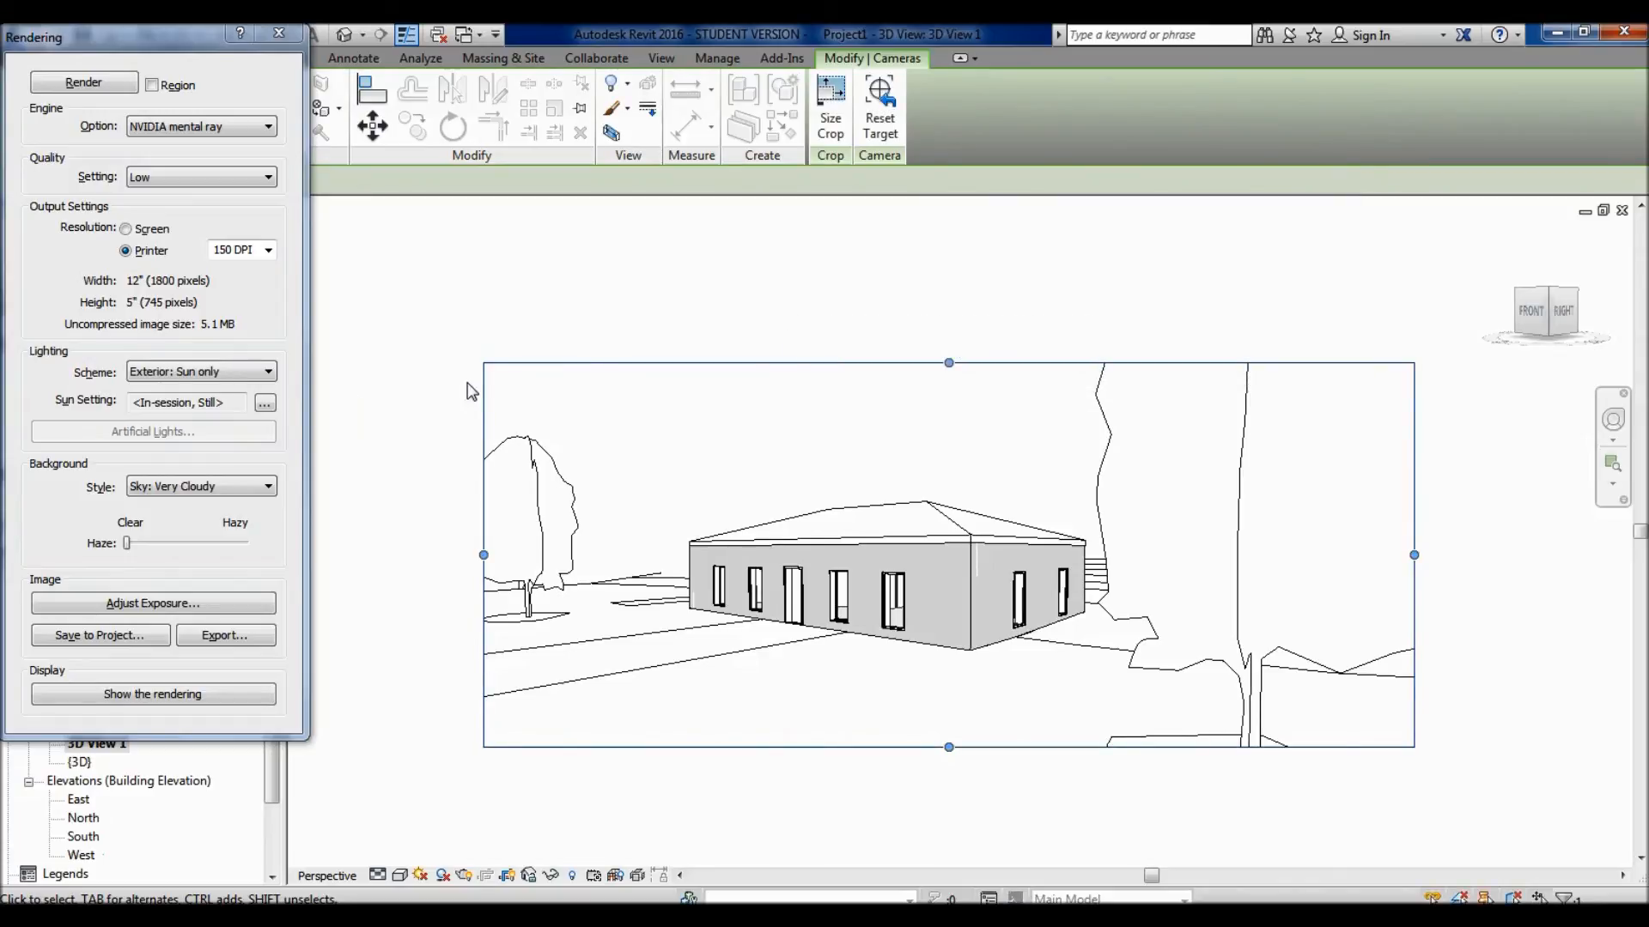
- Deselect the crop region and set the rendering's output resolution to Screen
left_click(443, 404)
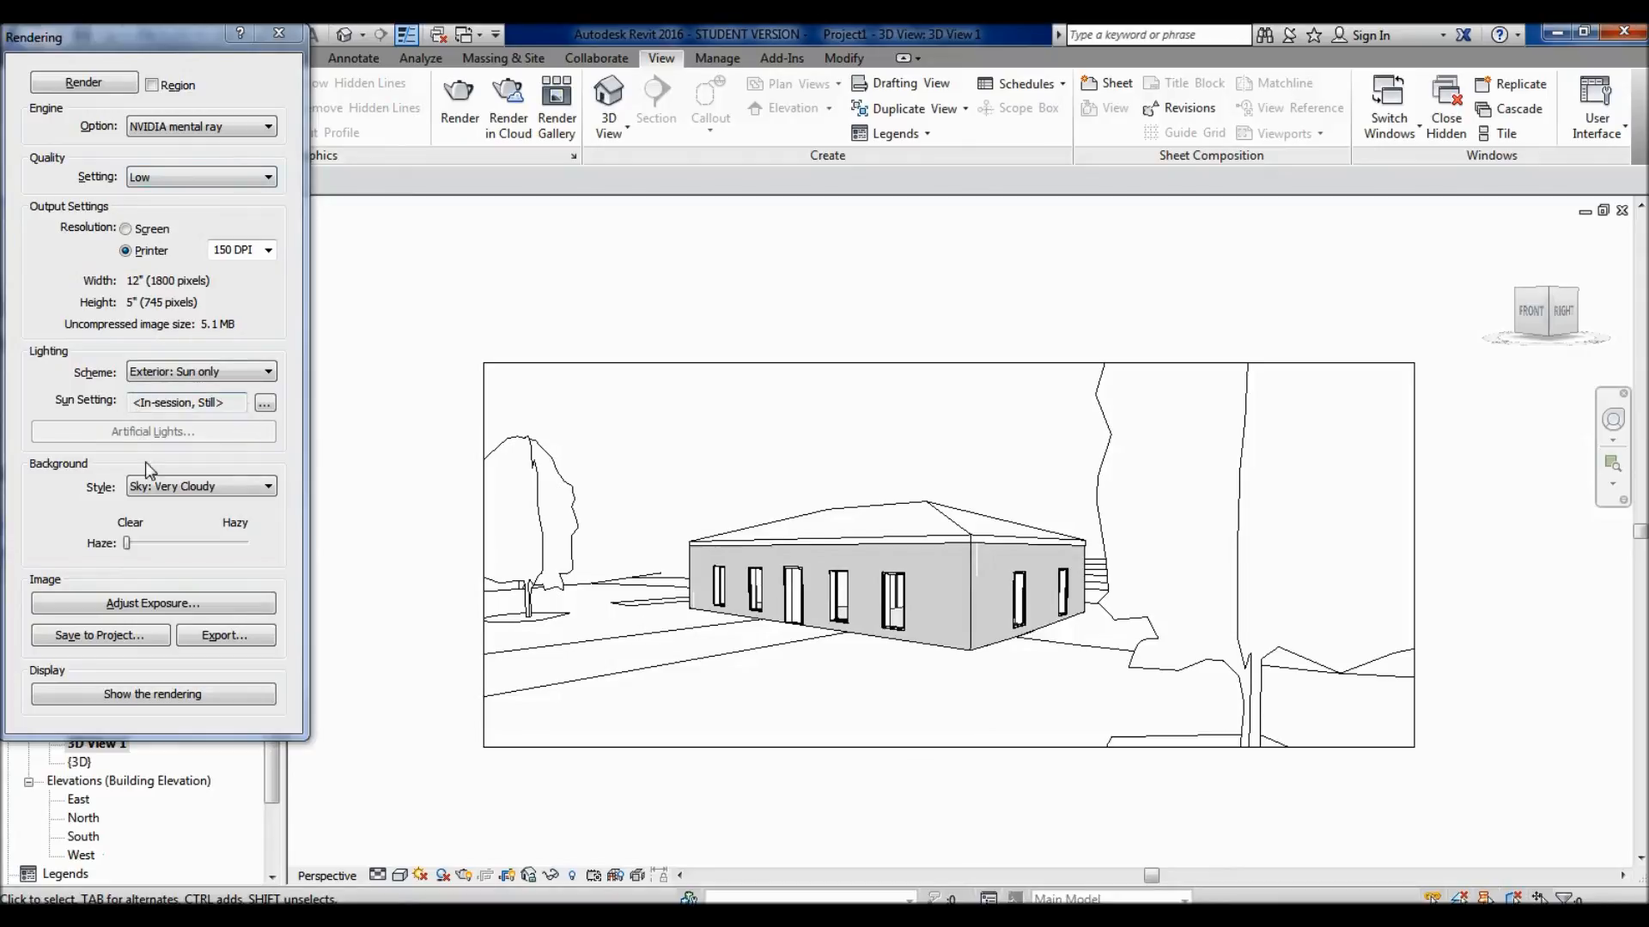
left_click(132, 230)
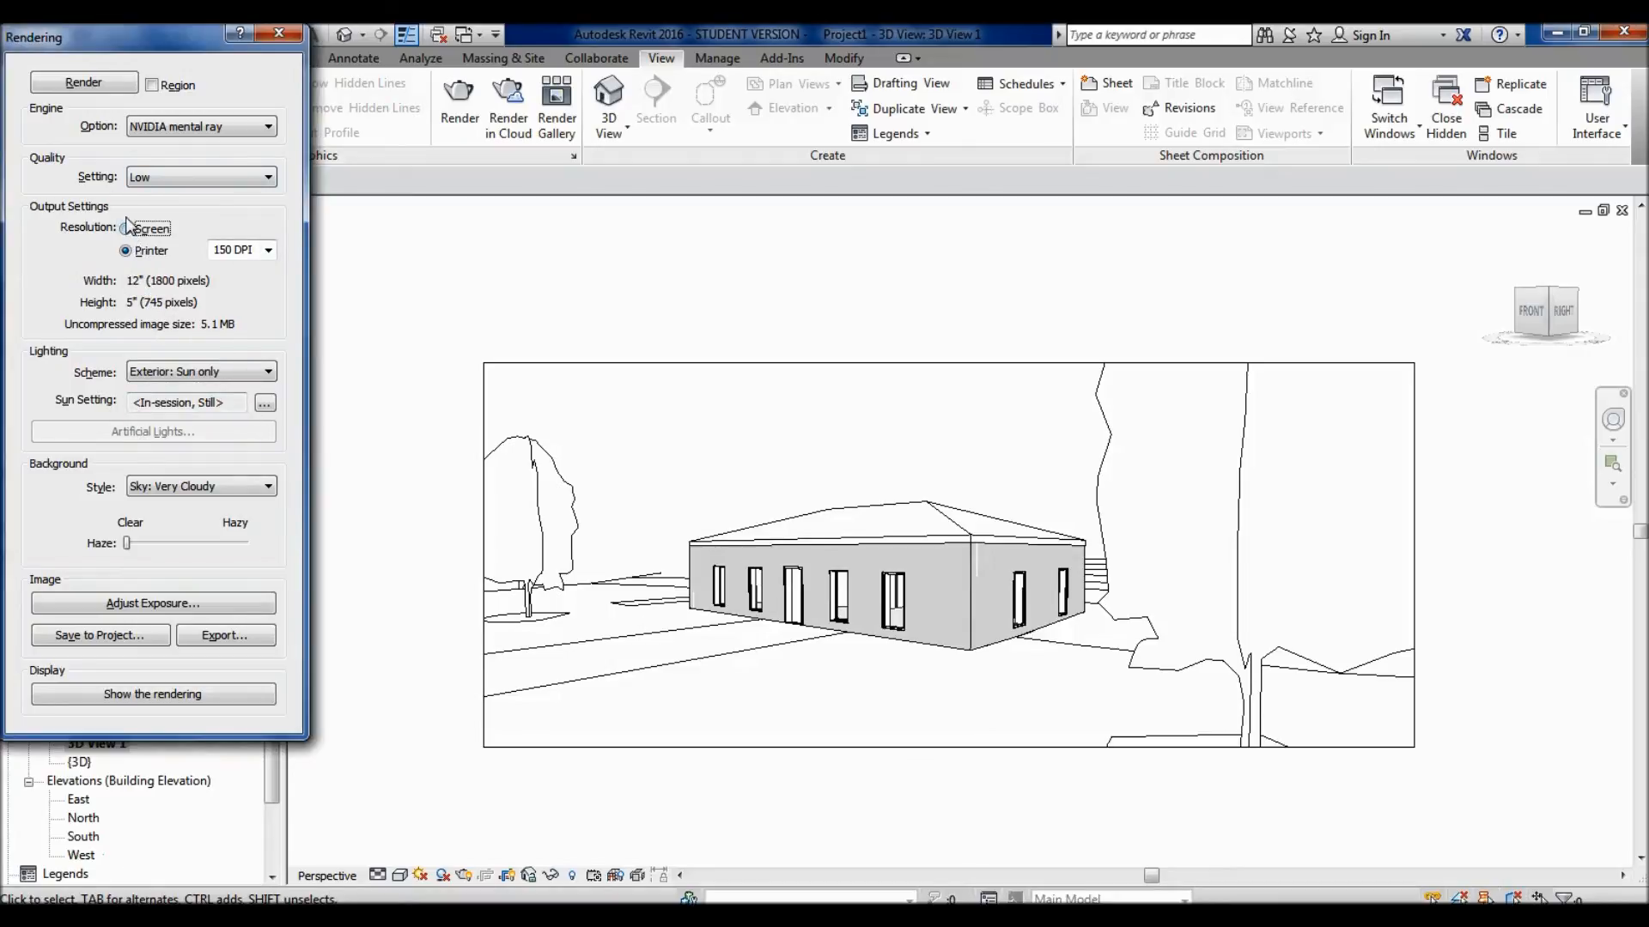